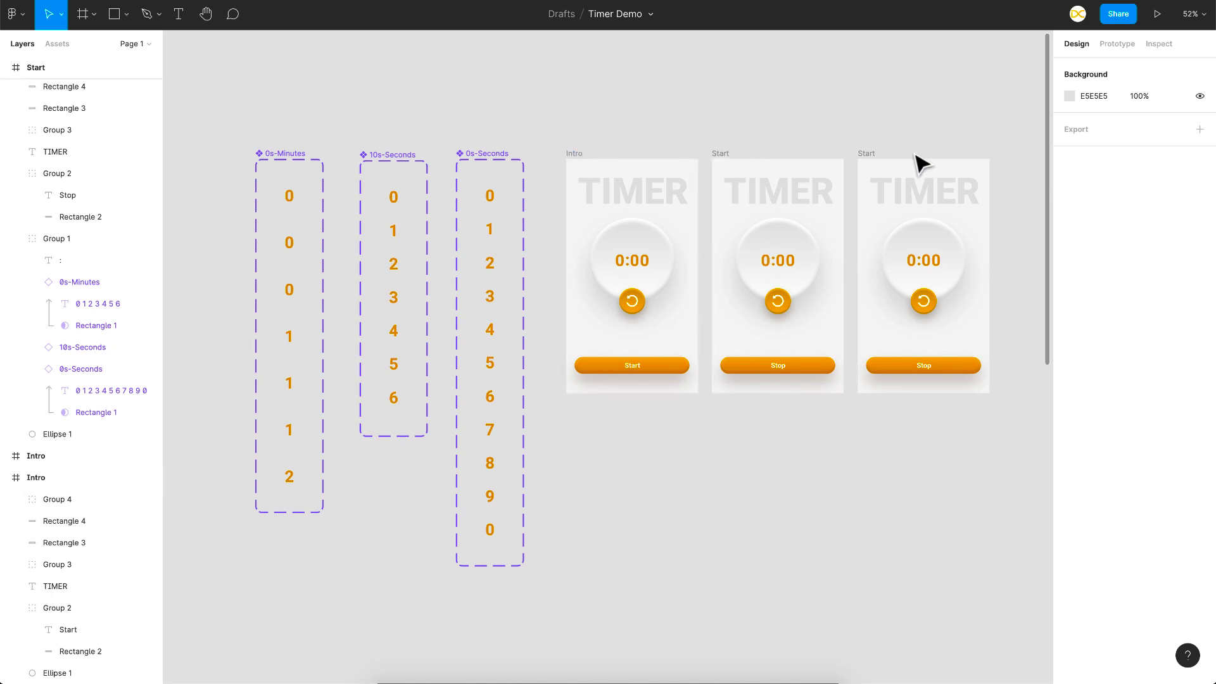
Preview the Timer Demo prototype by resetting and stopping the animated timer and starting the timer in the Without Animation flow.
{"action": "left_click", "coordinate": [1158, 14]}
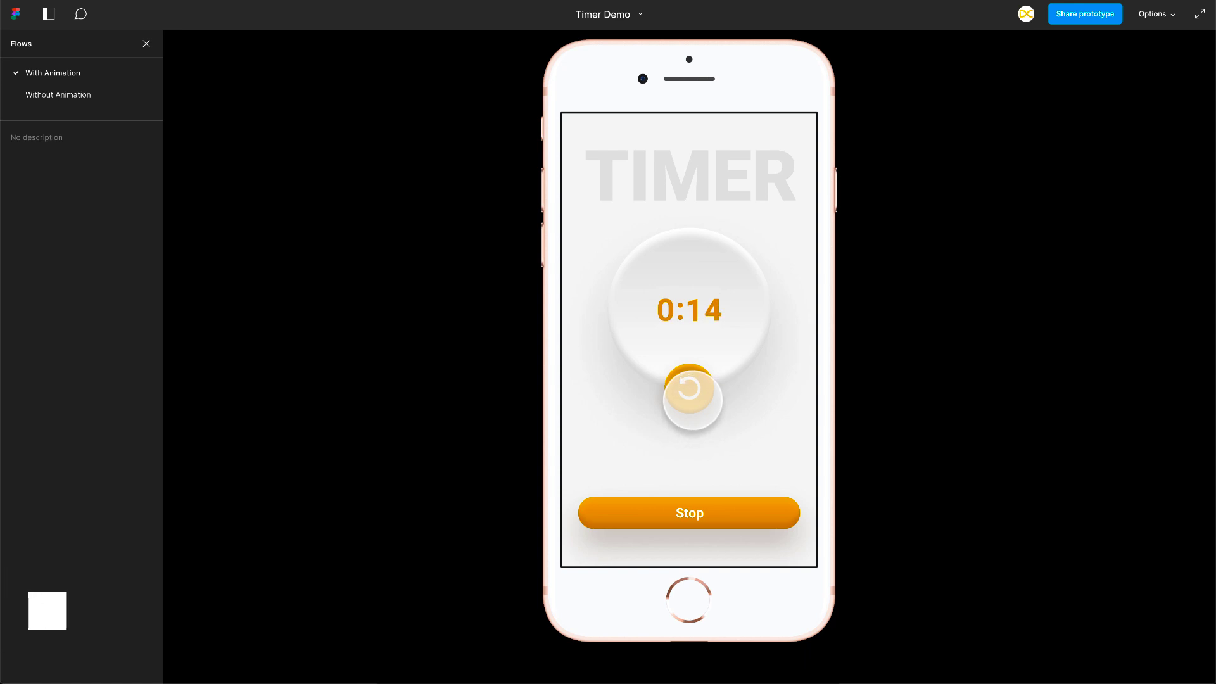
{"action": "left_click", "coordinate": [690, 389]}
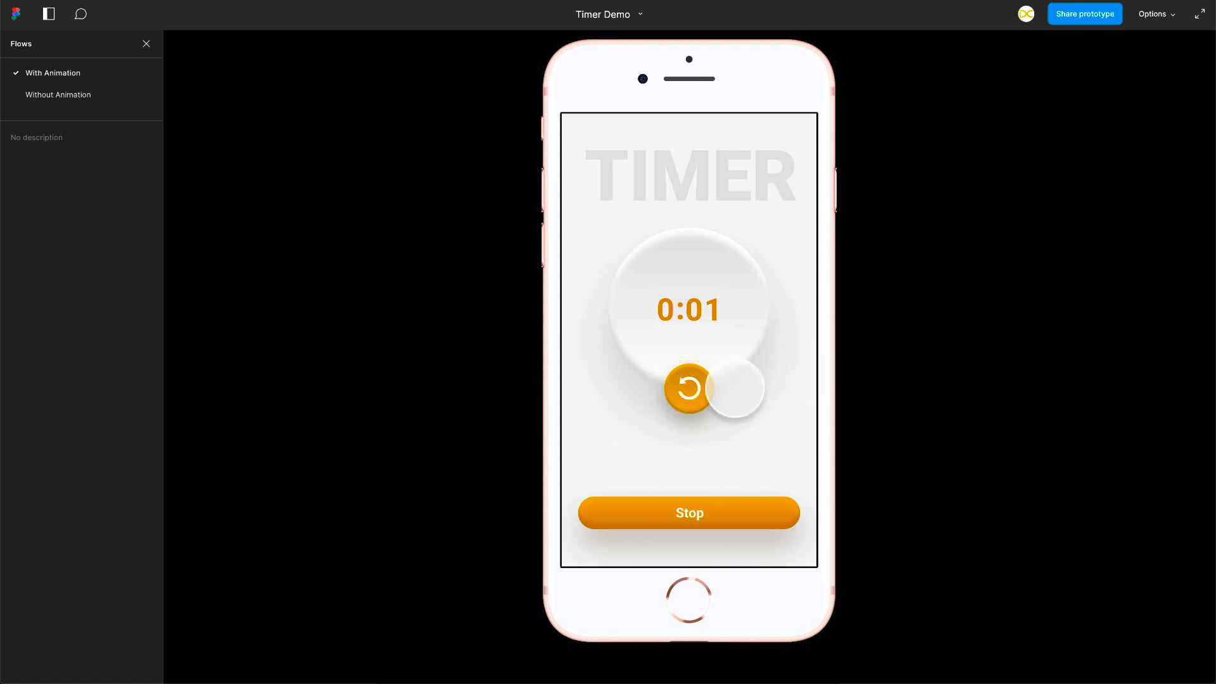
{"action": "left_click", "coordinate": [688, 512]}
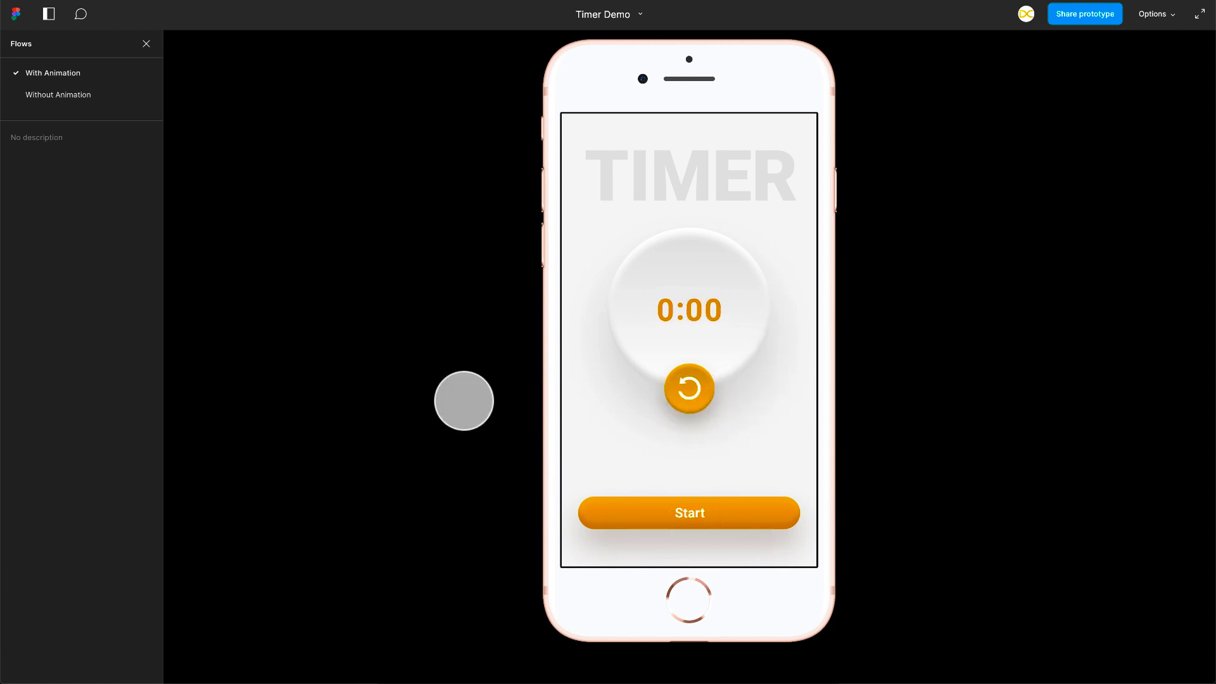
{"action": "left_click", "coordinate": [47, 95]}
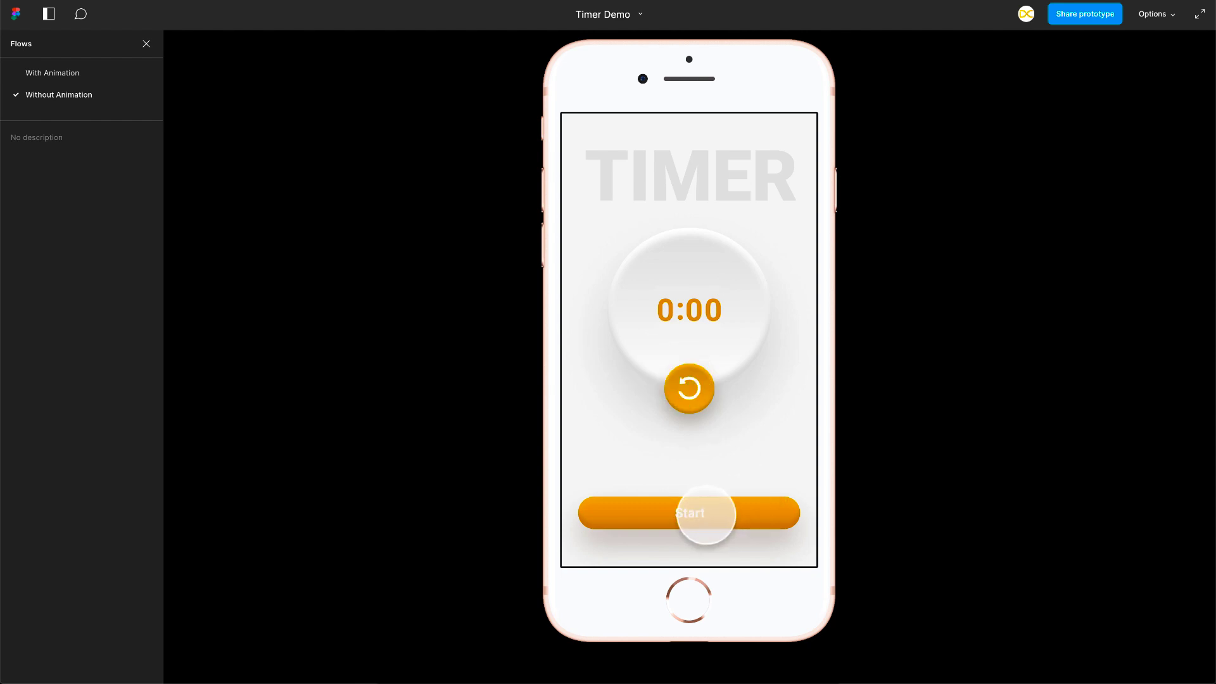
{"action": "left_click", "coordinate": [707, 515]}
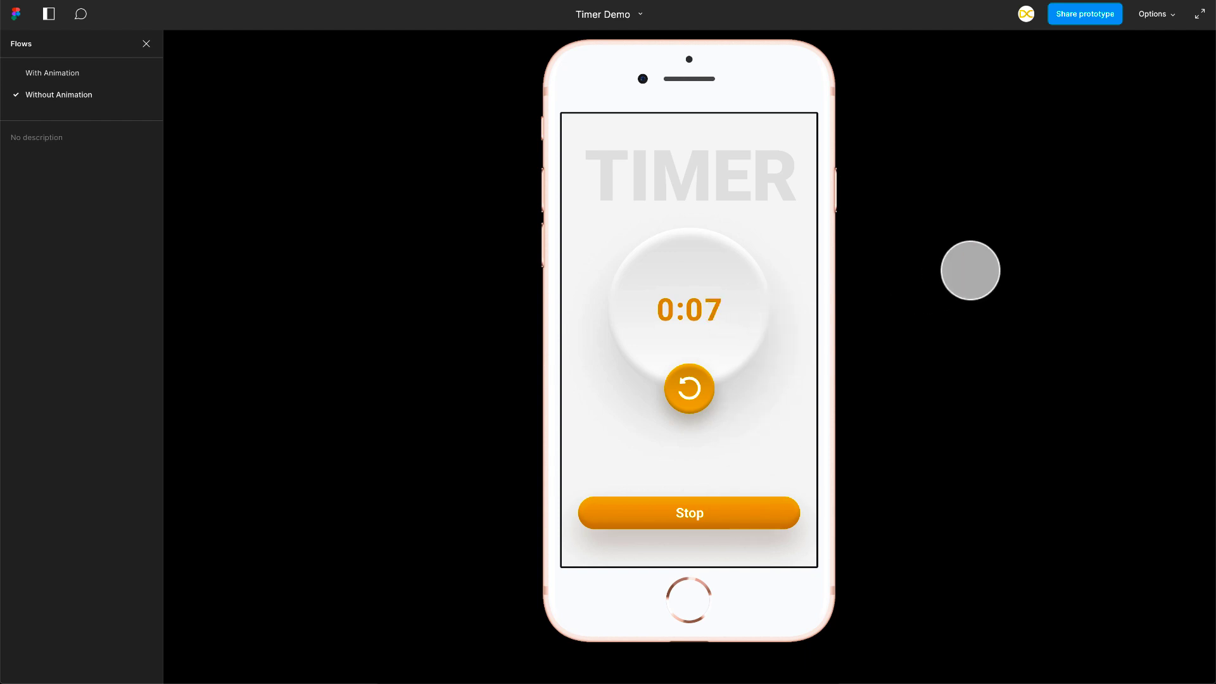
Switch to the empty Untitled draft and add an iPhone 8 frame.
{"action": "left_click", "coordinate": [412, 8]}
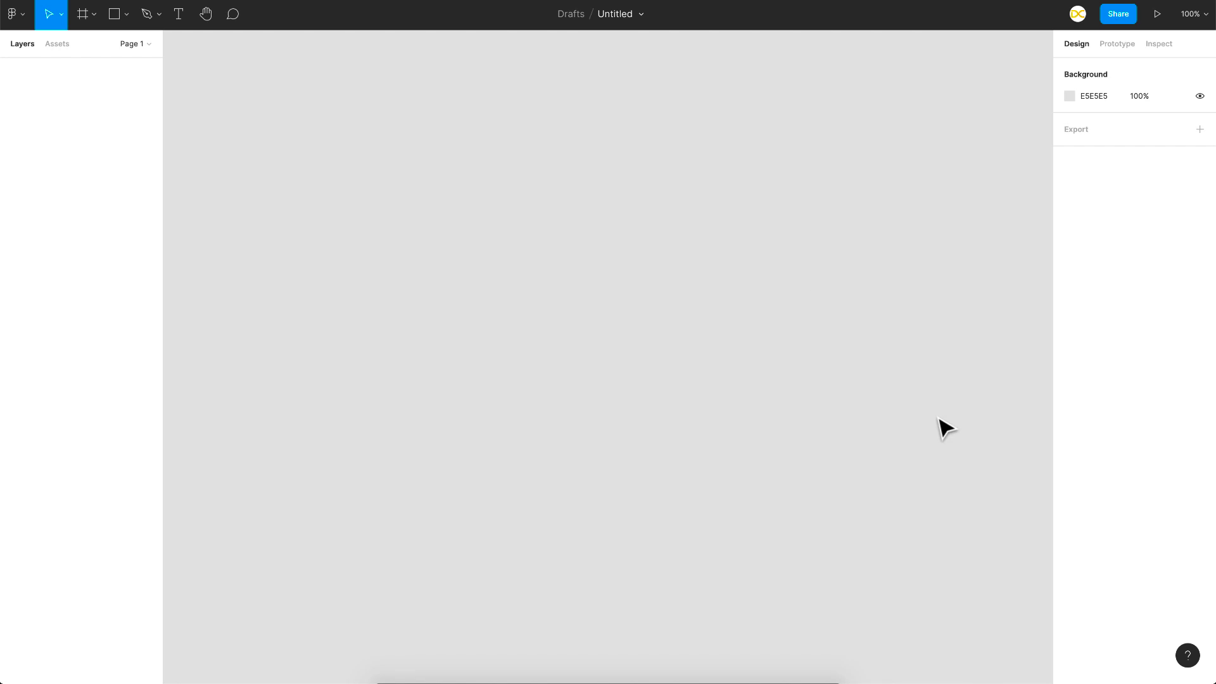
{"action": "key", "text": "f"}
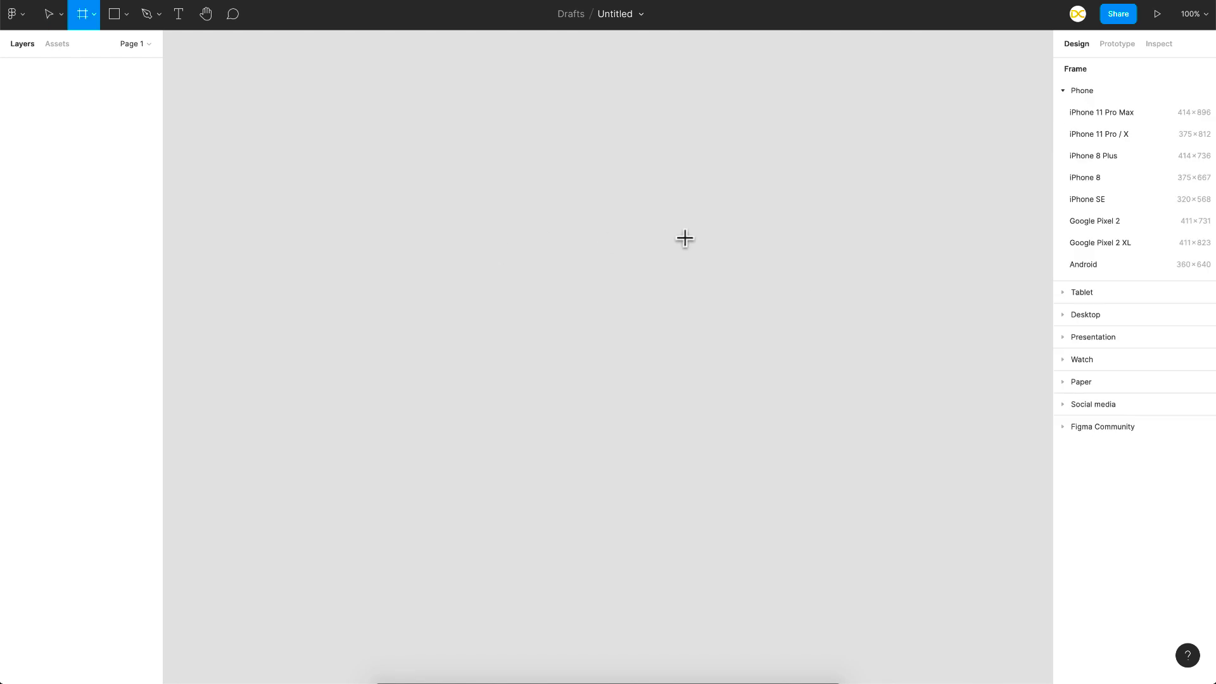
{"action": "left_click", "coordinate": [1120, 179]}
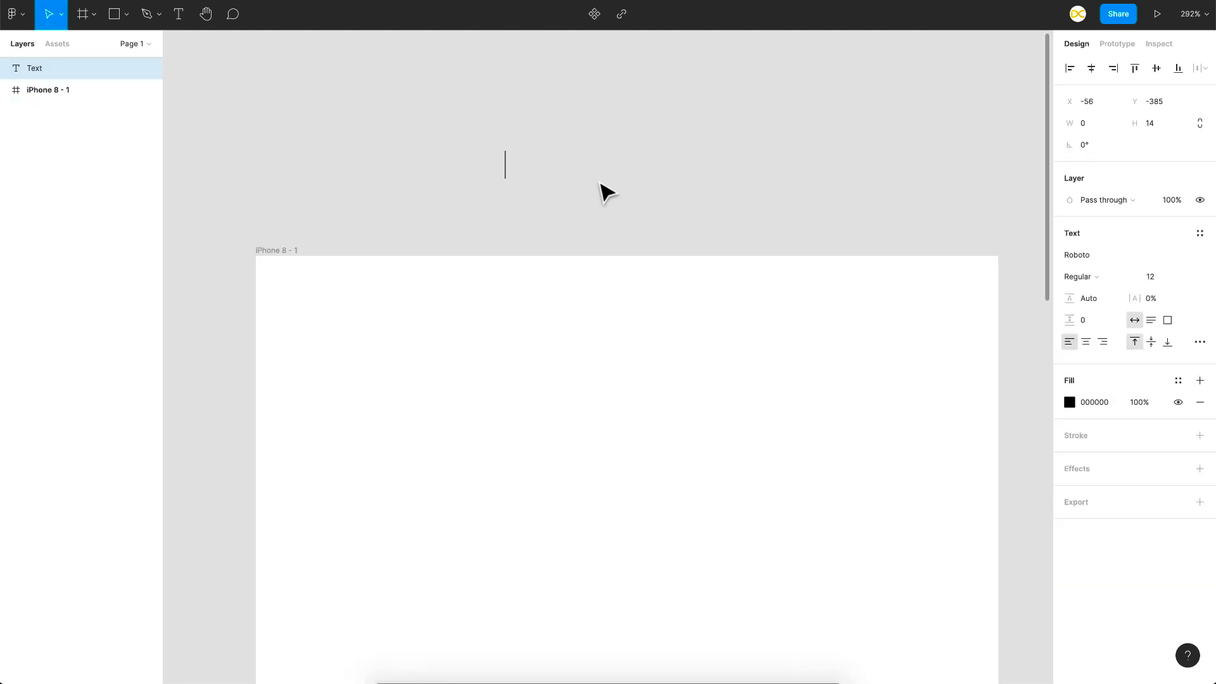
Add the text "0:00" and place it enlarged in the middle of the iPhone 8 frame.
{"action": "type", "text": "0:00"}
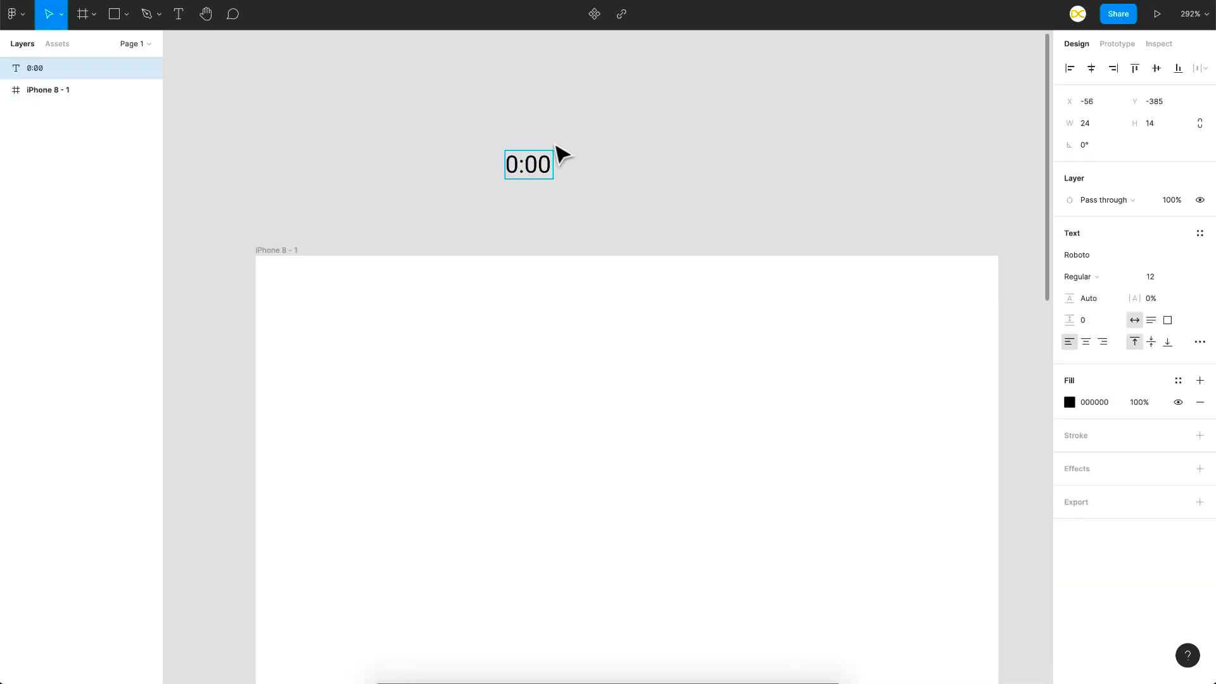
{"action": "scroll", "coordinate": [551, 166], "scroll_direction": "down", "scroll_amount": 3}
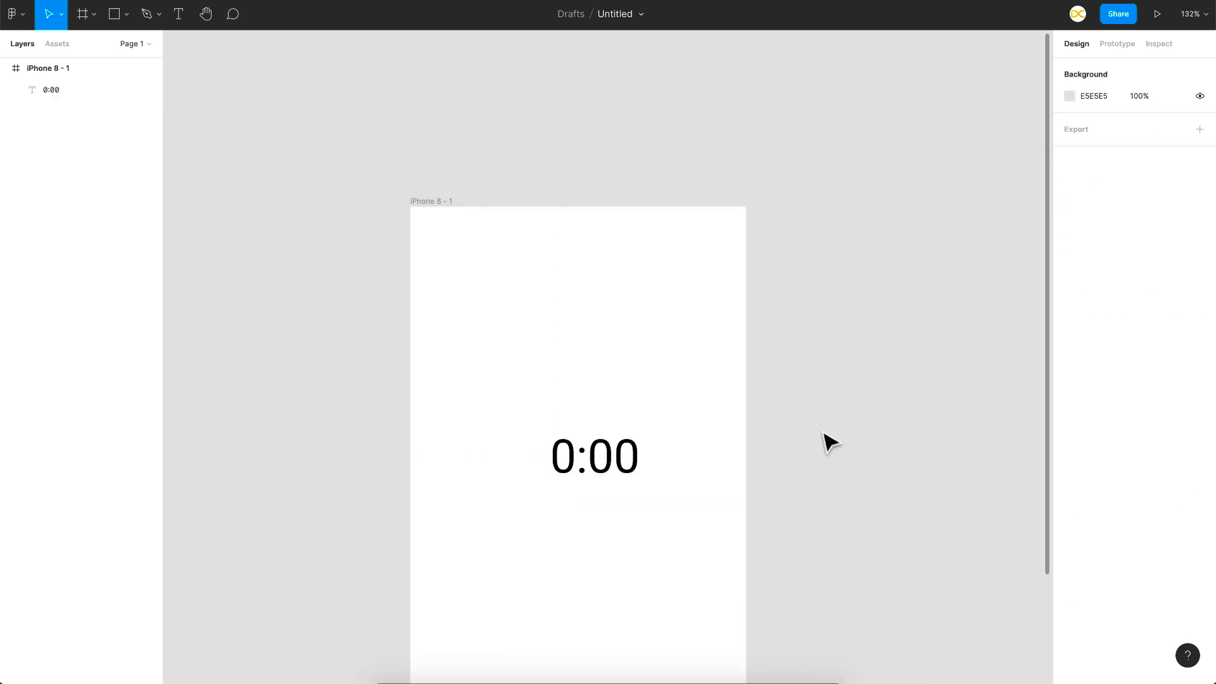
{"action": "scroll", "coordinate": [828, 439], "scroll_direction": "up", "scroll_amount": 4}
{"action": "scroll", "coordinate": [735, 613], "scroll_direction": "left", "scroll_amount": 2}
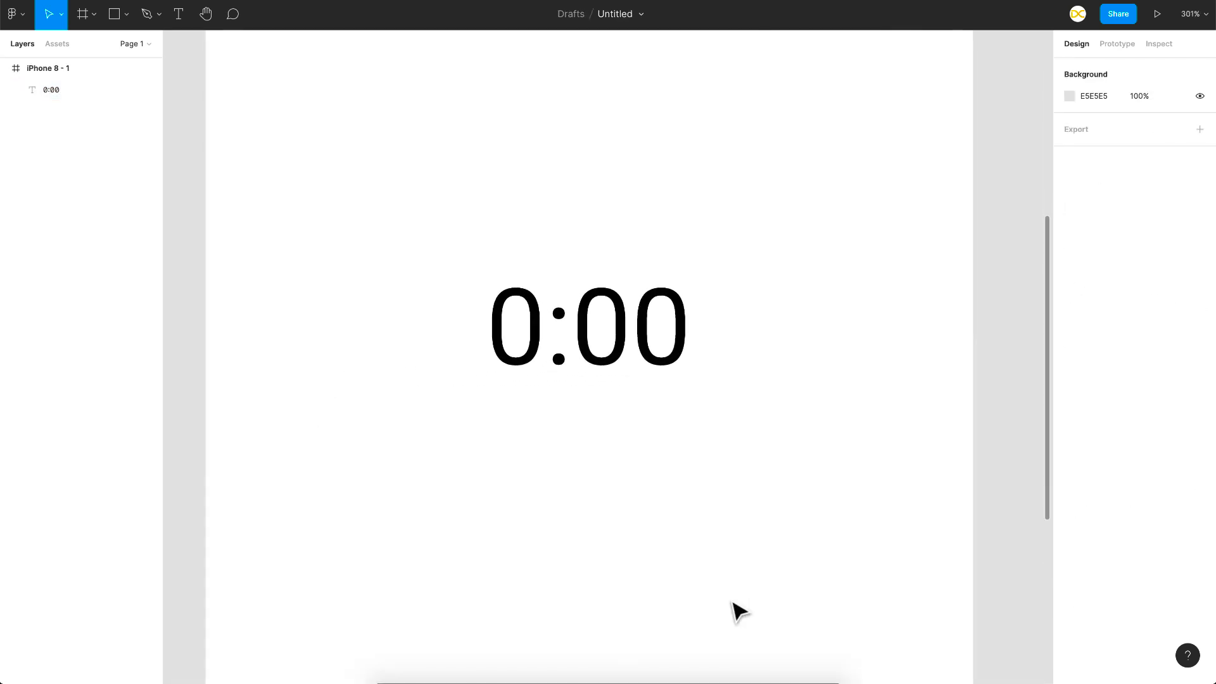
{"action": "scroll", "coordinate": [735, 612], "scroll_direction": "down", "scroll_amount": 1}
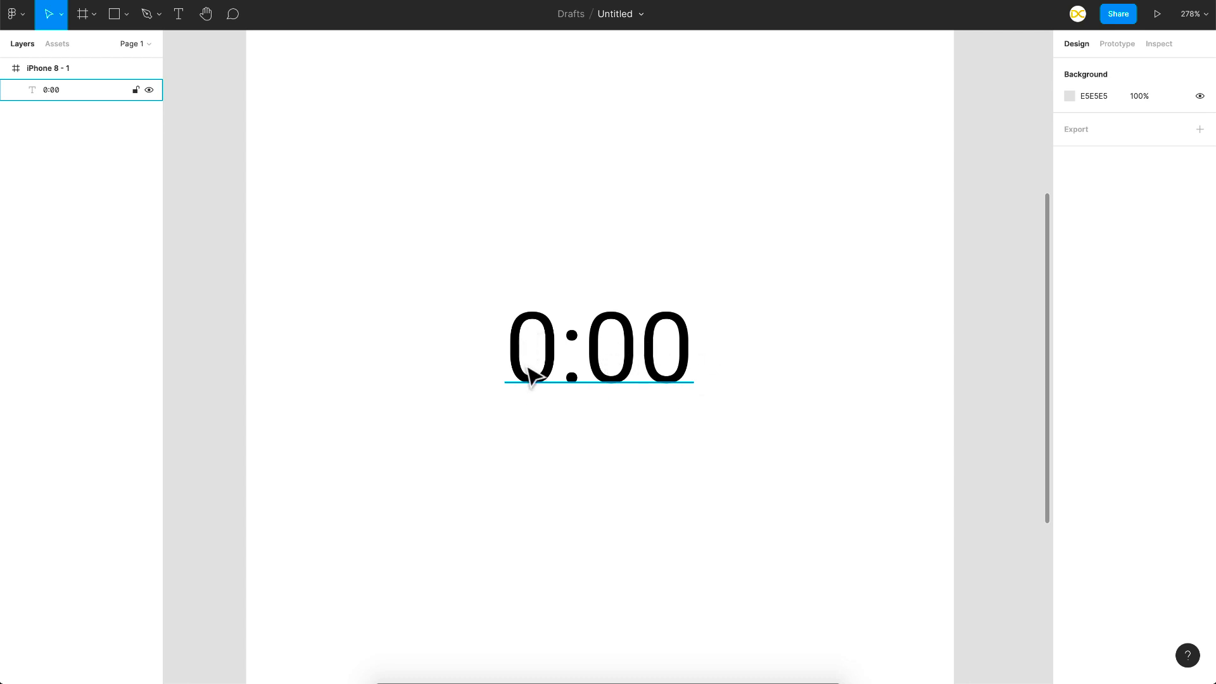
{"action": "scroll", "coordinate": [702, 375], "scroll_direction": "right", "scroll_amount": 1}
{"action": "scroll", "coordinate": [702, 375], "scroll_direction": "down", "scroll_amount": 1}
{"action": "scroll", "coordinate": [702, 375], "scroll_direction": "down", "scroll_amount": 3}
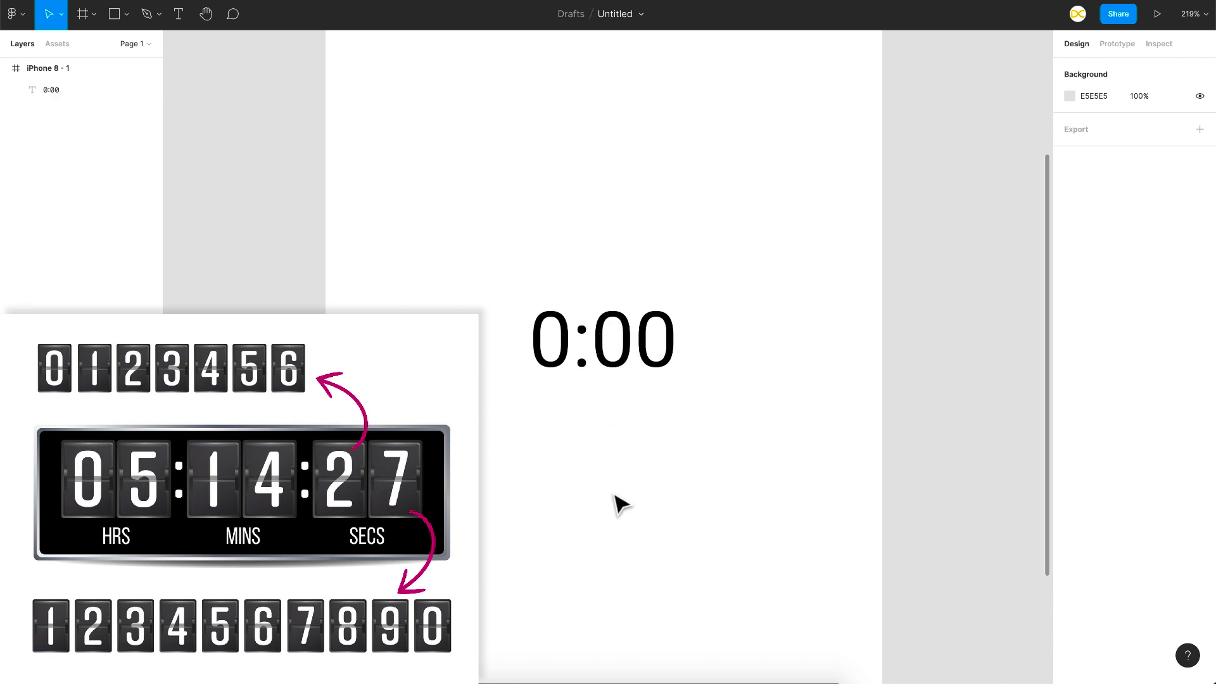
{"action": "scroll", "coordinate": [619, 502], "scroll_direction": "down", "scroll_amount": 2}
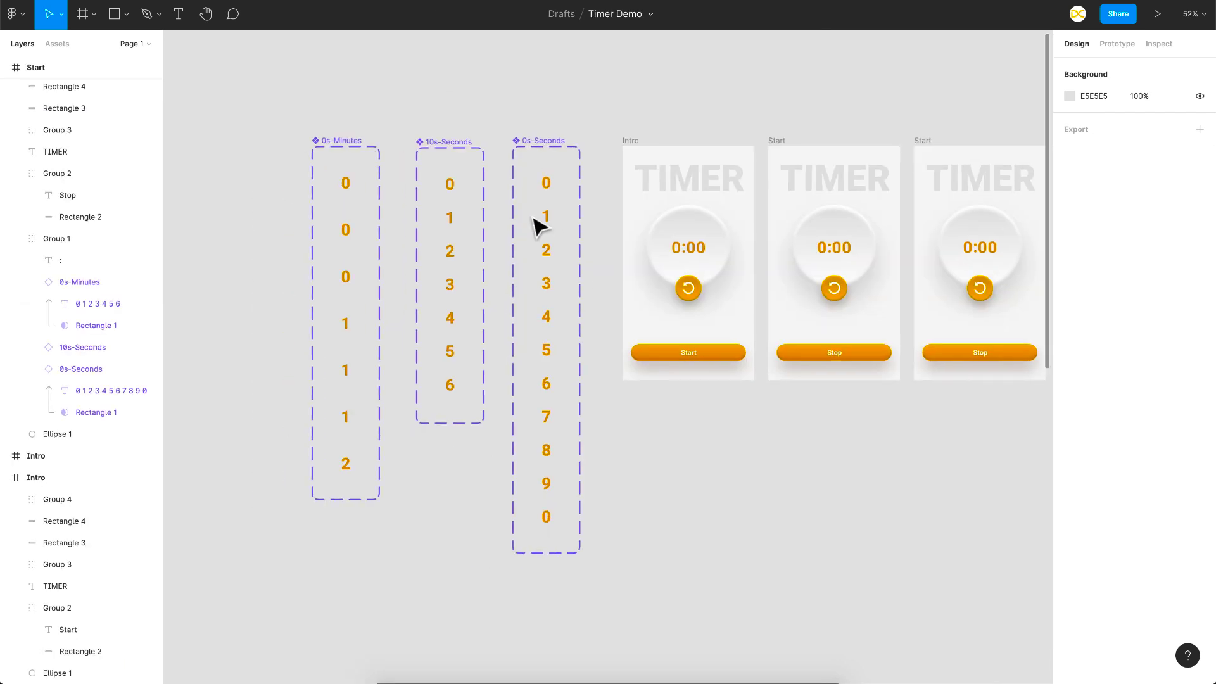
Examine the 10s-Seconds, 0s-Minutes and 0s-Seconds component sets in the Timer Demo file.
{"action": "left_click", "coordinate": [437, 149]}
{"action": "left_click", "coordinate": [342, 146]}
{"action": "left_click", "coordinate": [557, 149]}
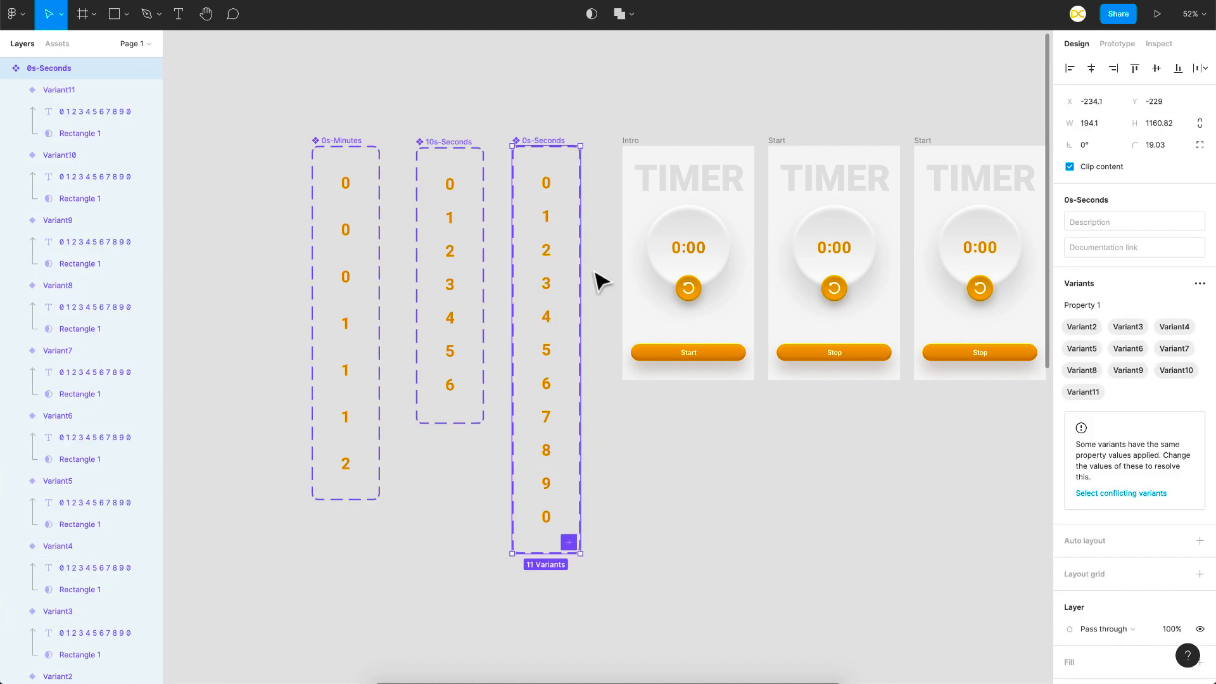
{"action": "left_click", "coordinate": [299, 101]}
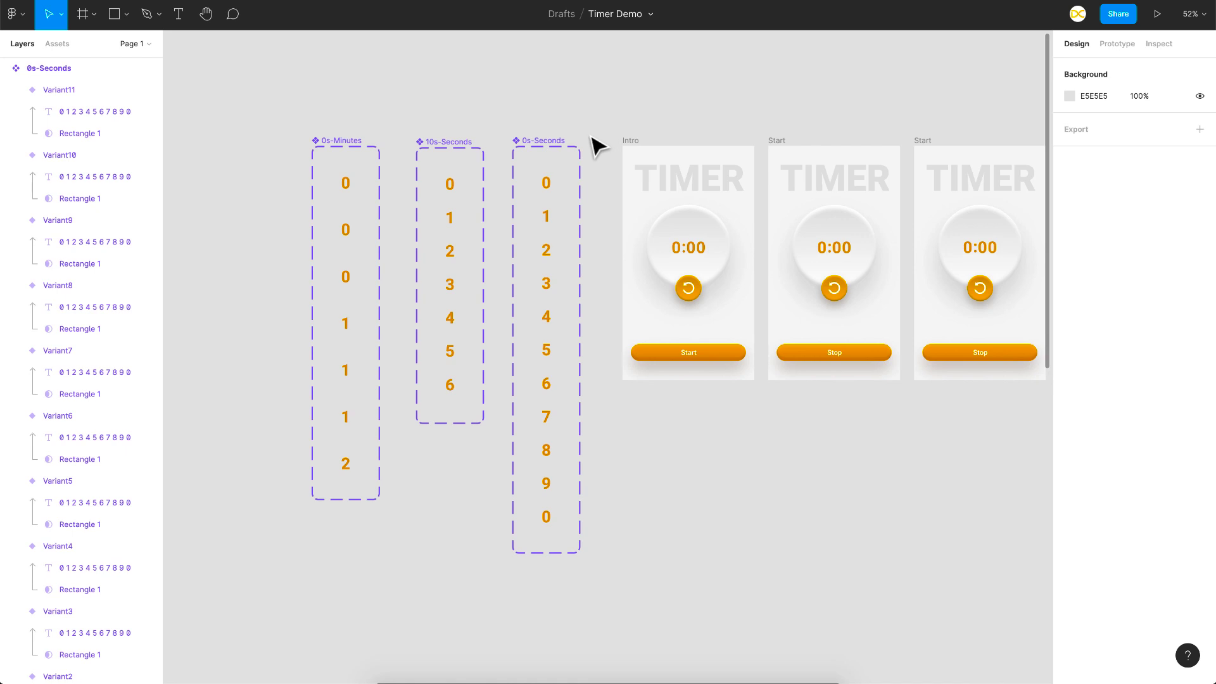
{"action": "left_click_drag", "start_coordinate": [592, 137], "coordinate": [304, 544]}
{"action": "left_click", "coordinate": [271, 654]}
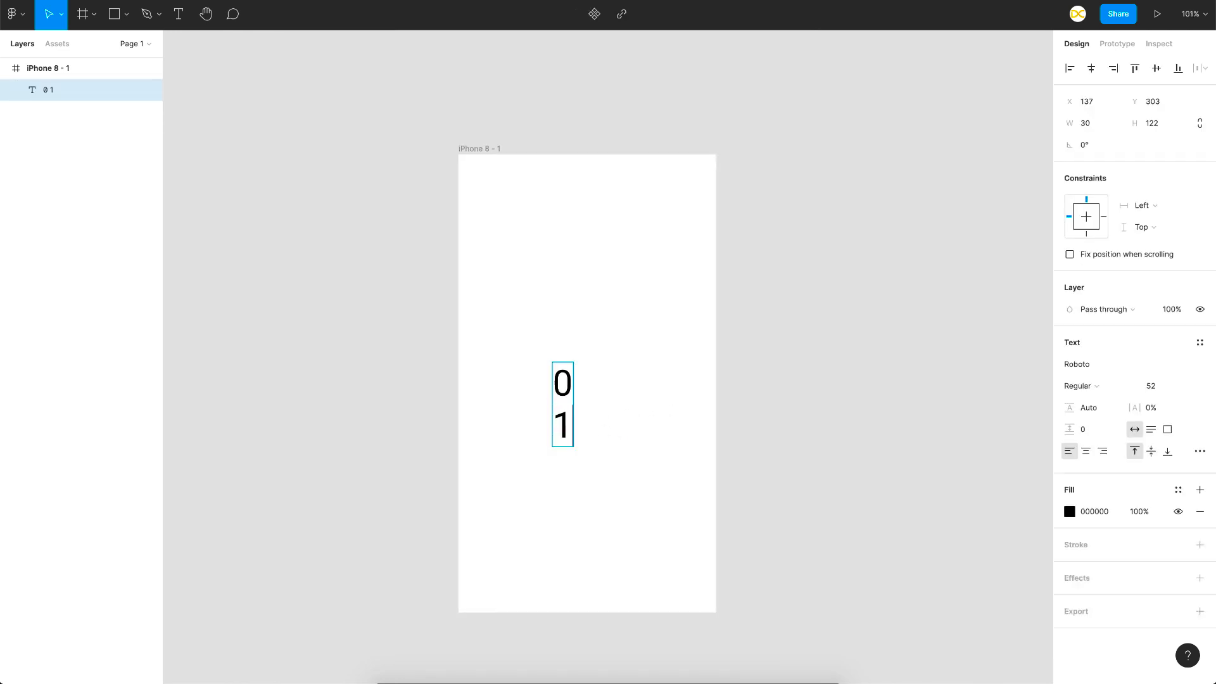
Complete the text as a vertical column of digits 0 to 9 ending in another 0, placed beside the iPhone 8 frame.
{"action": "type", "text": "2 3 4 5 6 7 8 9 0"}
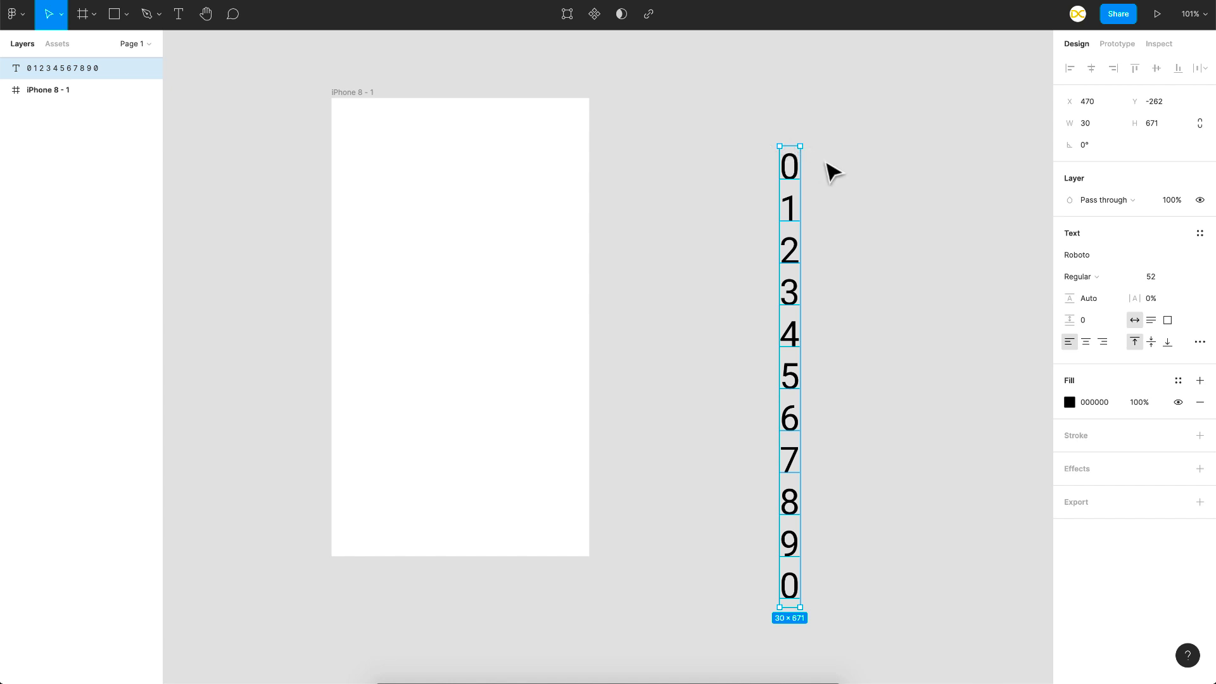
{"action": "scroll", "coordinate": [839, 176], "scroll_direction": "up", "scroll_amount": 5}
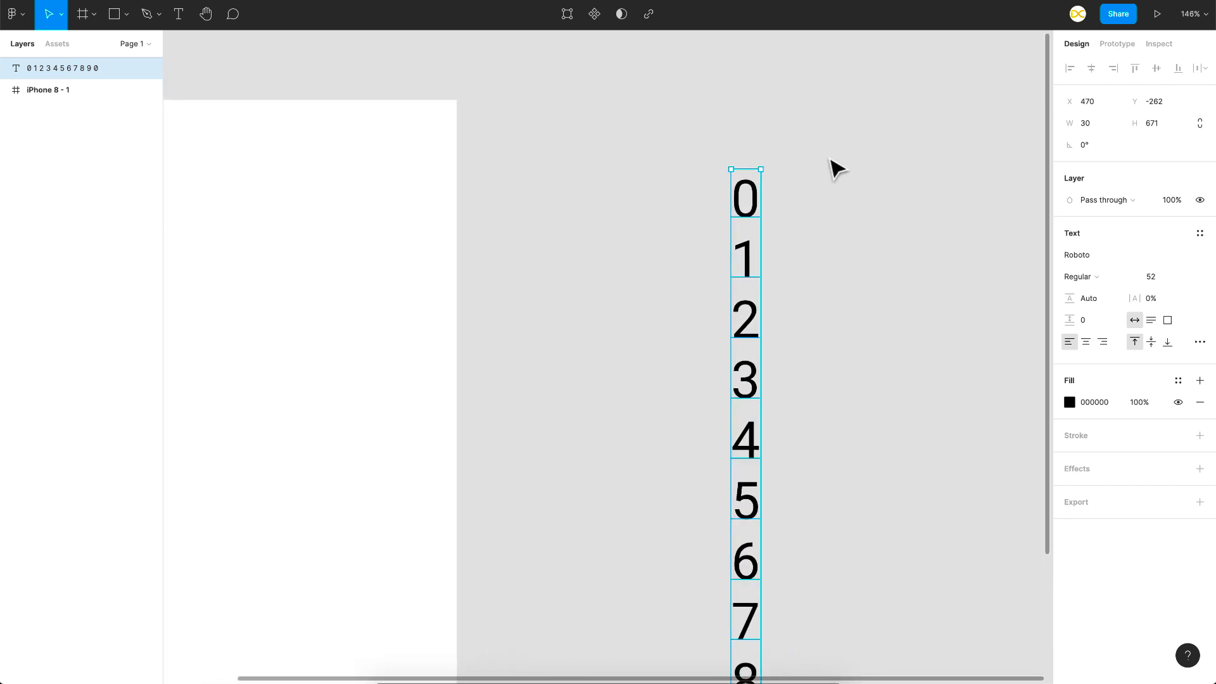
{"action": "left_click", "coordinate": [833, 168]}
Draw a 50 × 57 rectangle over the first 0 of the digit column and send it behind the text.
{"action": "key", "text": "r"}
{"action": "mouse_move", "coordinate": [692, 172]}
{"action": "left_mouse_down"}
{"action": "mouse_move", "coordinate": [793, 232]}
{"action": "mouse_move", "coordinate": [752, 218]}
{"action": "left_mouse_up"}
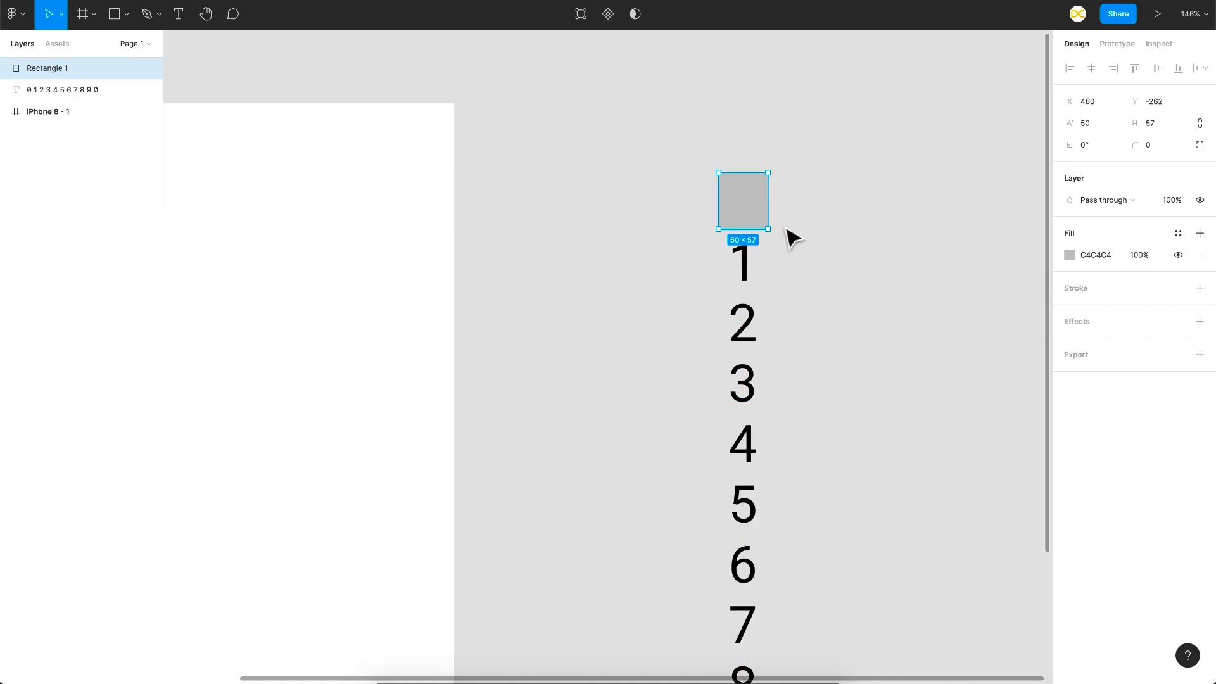
{"action": "key", "text": "ctrl+bracketleft"}
Mask the digit column with the rectangle to show only the first 0, and move the mask group closer to the frame.
{"action": "left_click_drag", "start_coordinate": [846, 163], "coordinate": [705, 318]}
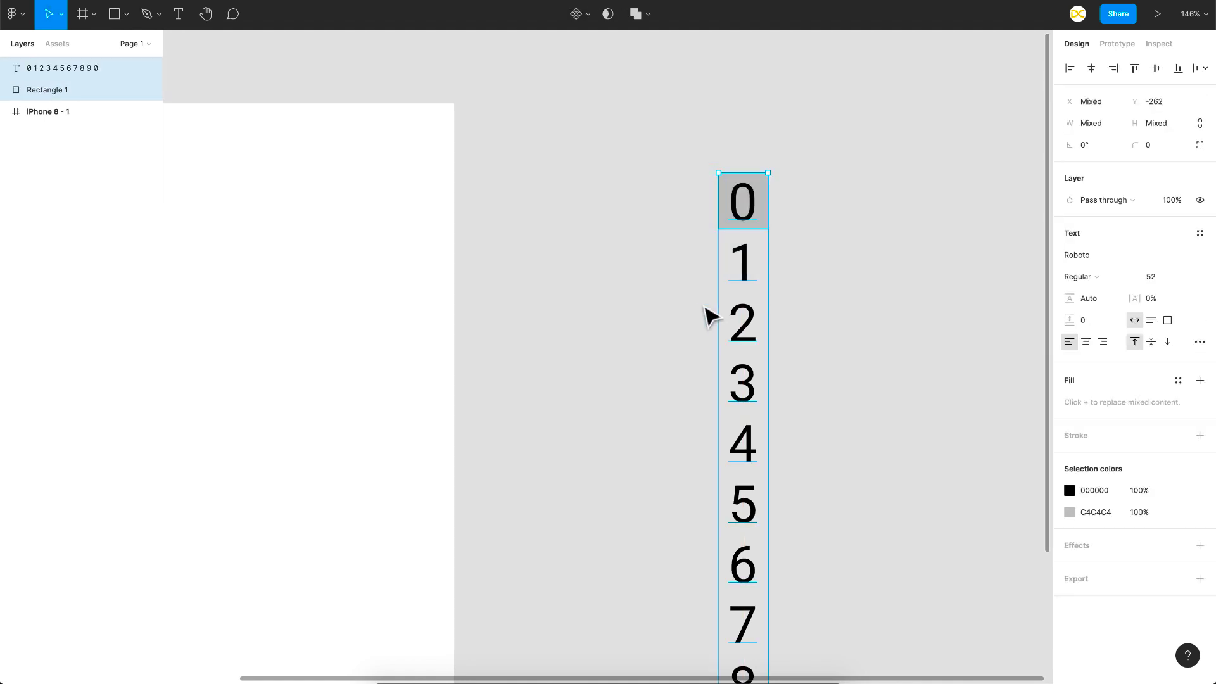
{"action": "left_click", "coordinate": [608, 14]}
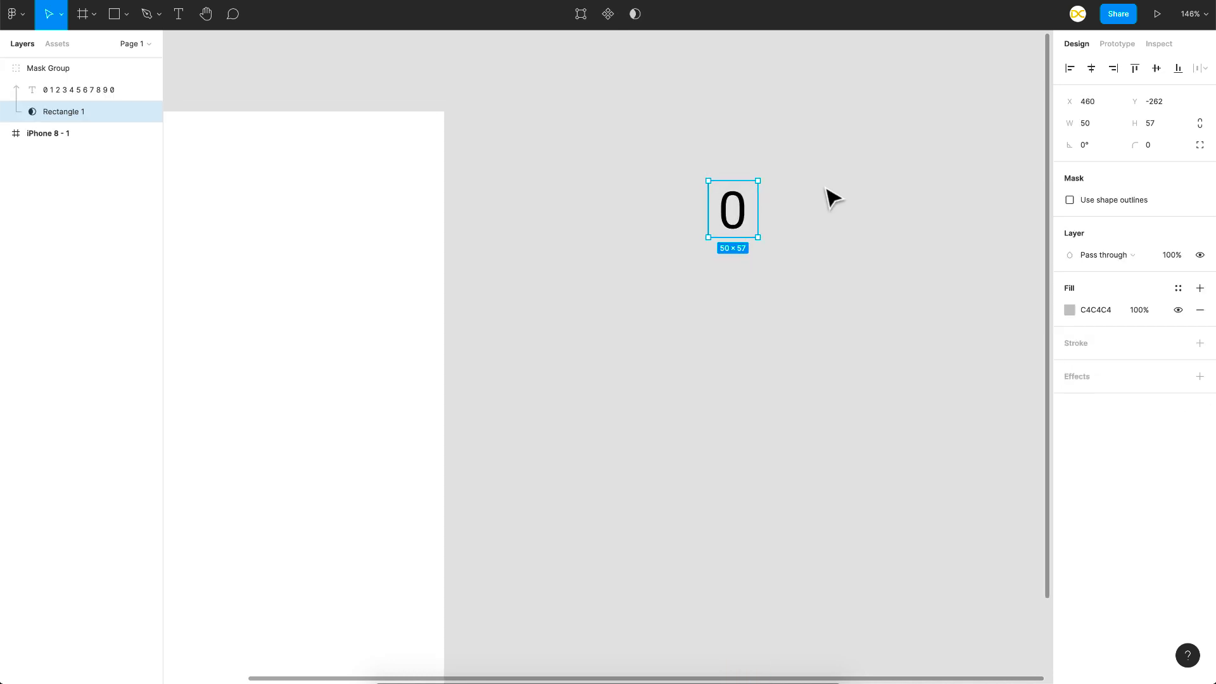
{"action": "left_click", "coordinate": [748, 222]}
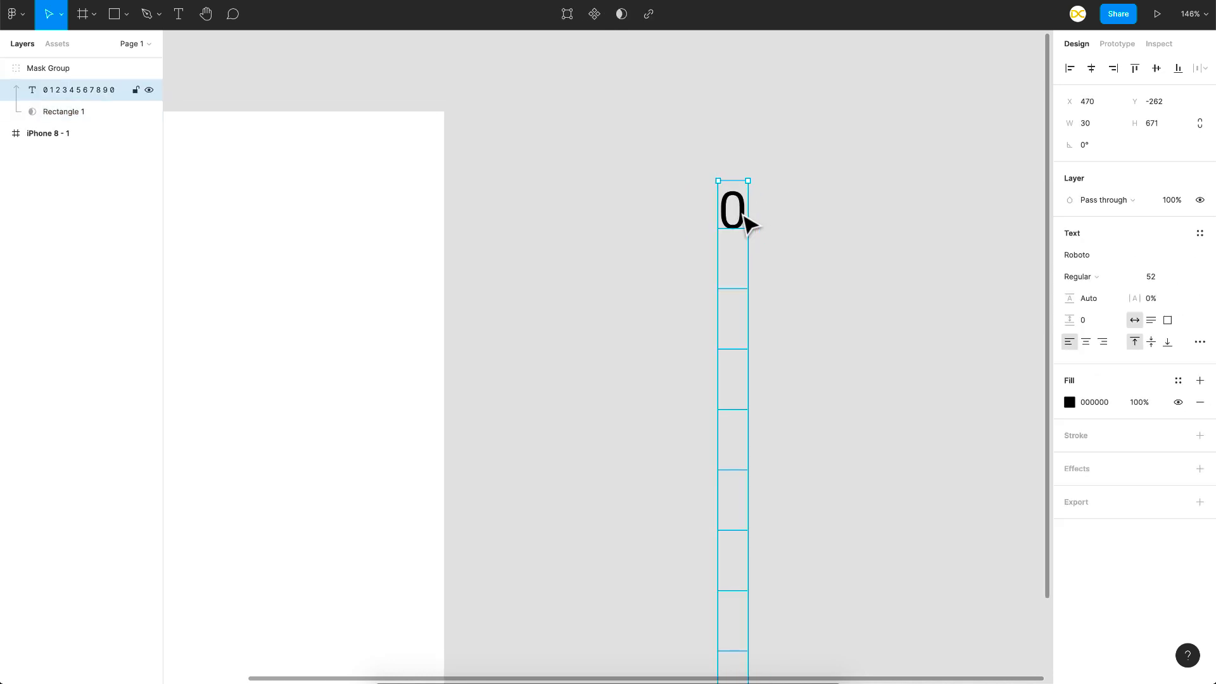
{"action": "left_click", "coordinate": [776, 221]}
{"action": "scroll", "coordinate": [776, 222], "scroll_direction": "down", "scroll_amount": 5}
{"action": "left_click_drag", "start_coordinate": [768, 222], "coordinate": [740, 278]}
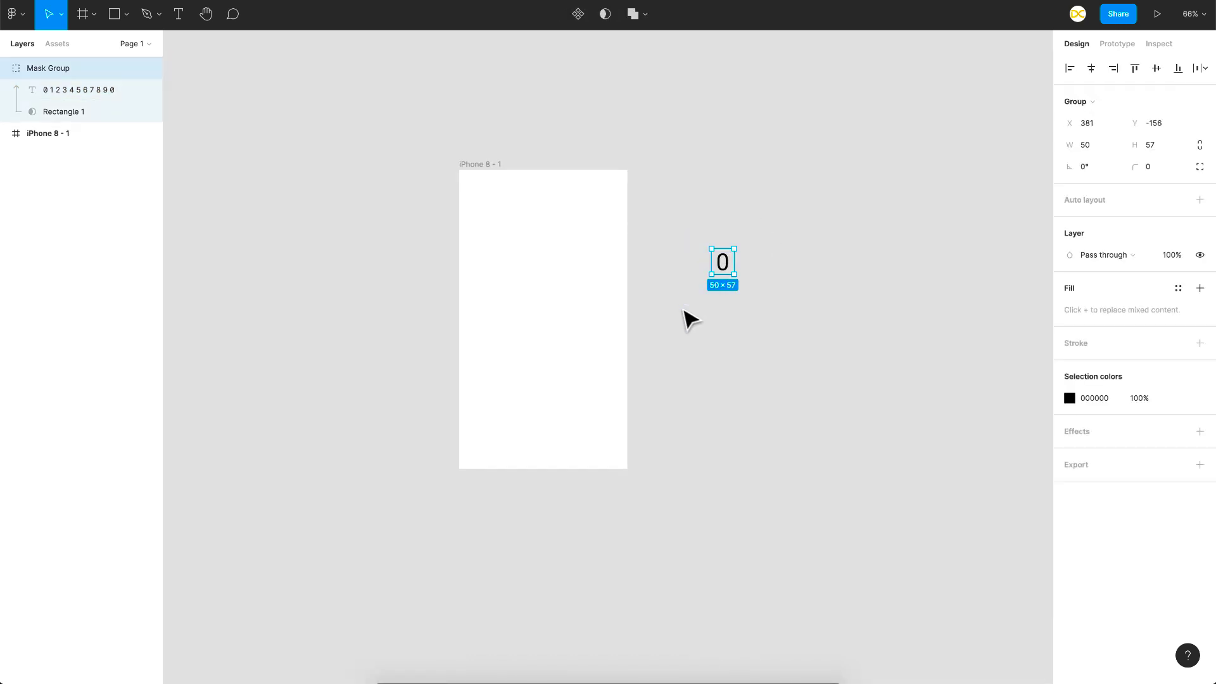
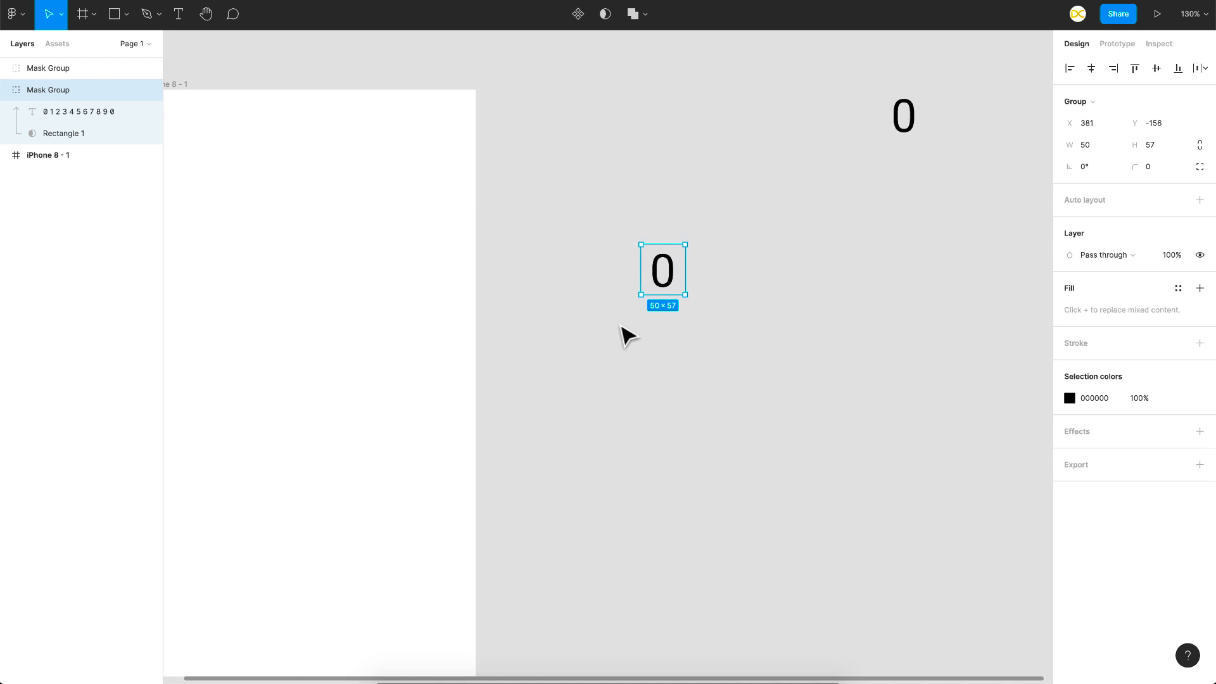
Convert the lower mask group into a component level with the other 0, and add a second variant to it.
{"action": "right_click", "coordinate": [673, 277]}
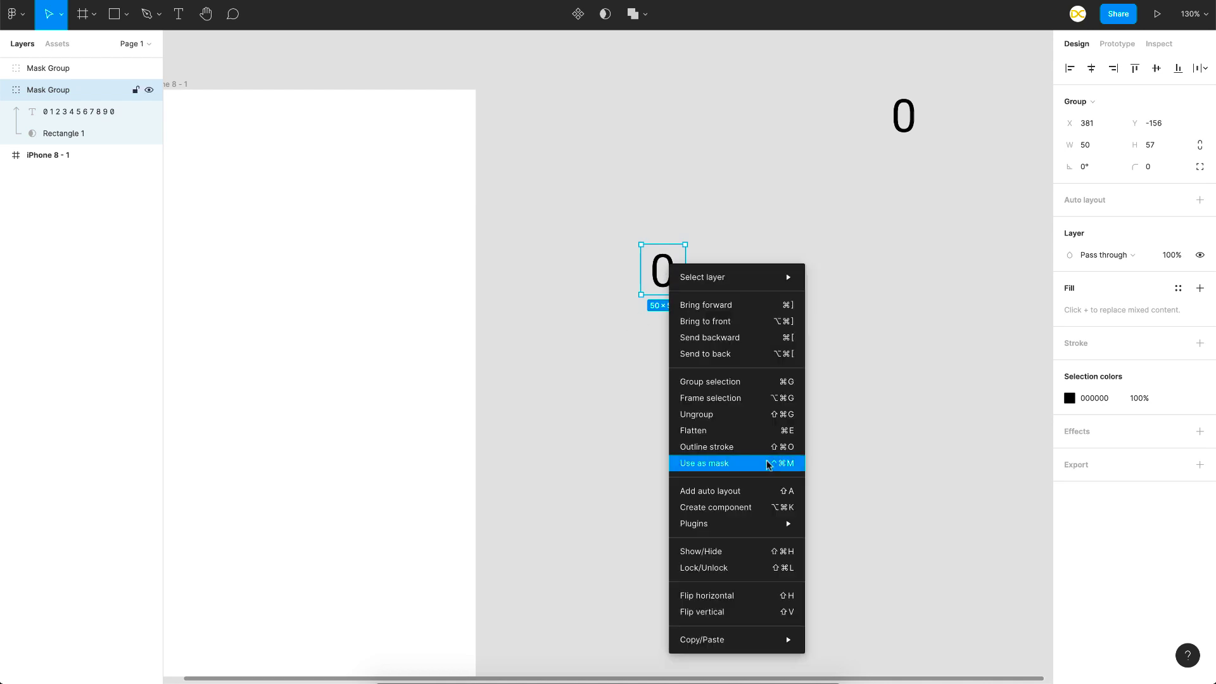
{"action": "left_click", "coordinate": [781, 507]}
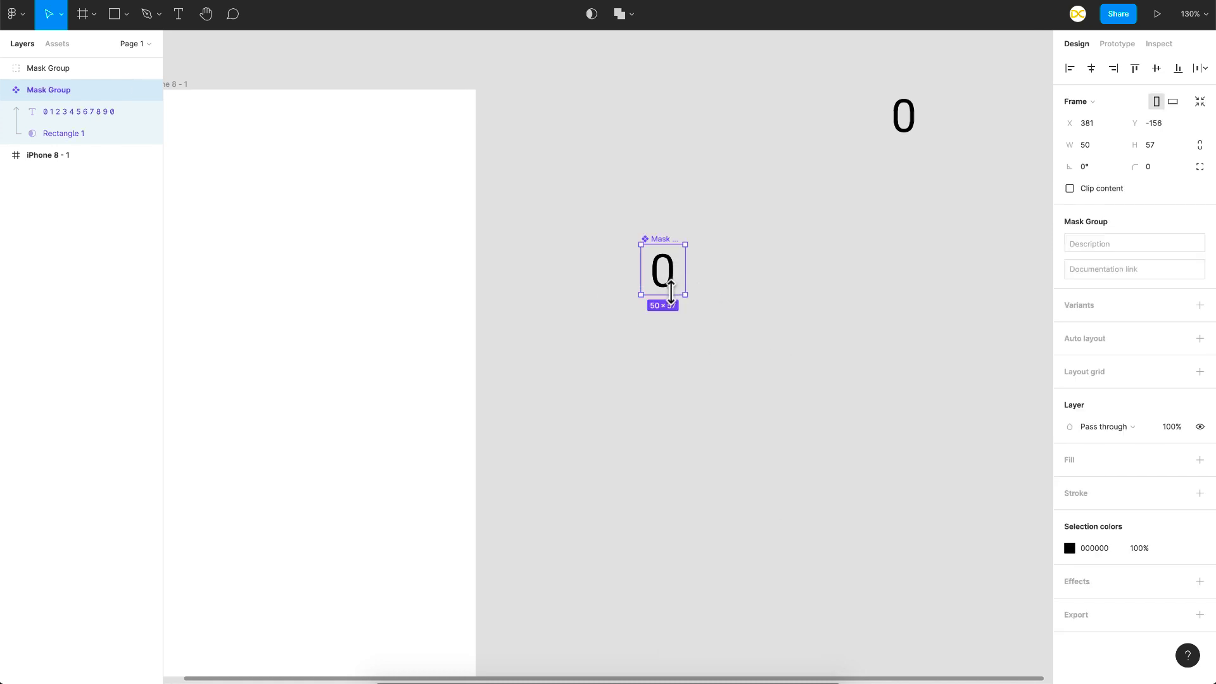
{"action": "left_click_drag", "start_coordinate": [675, 279], "coordinate": [698, 128]}
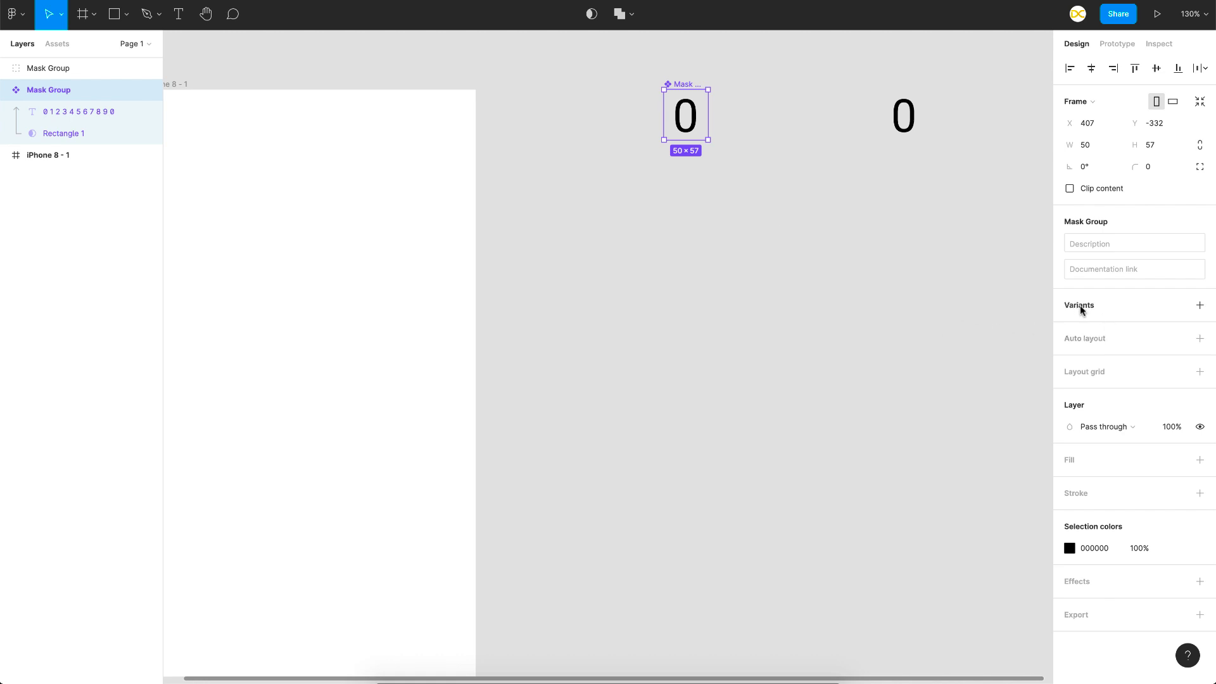
{"action": "left_click", "coordinate": [1200, 305]}
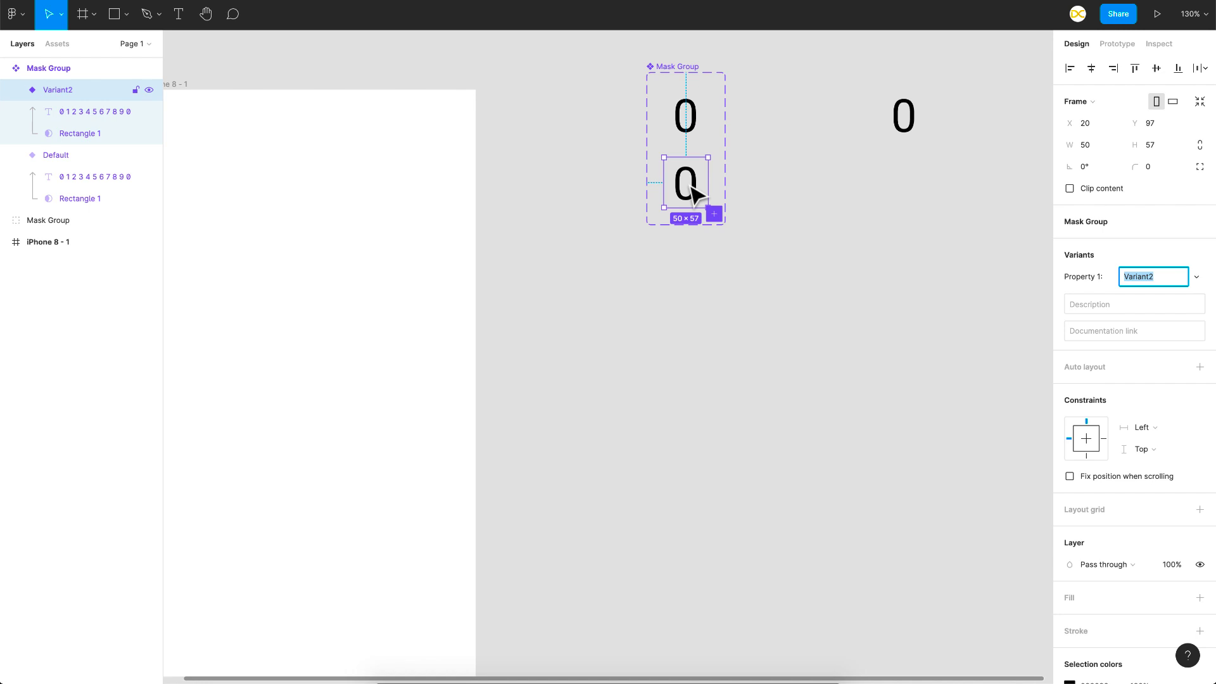
Shift the digit column inside Variant2 up to Y -61 so that the 1 fills the mask.
{"action": "scroll", "coordinate": [696, 209], "scroll_direction": "up", "scroll_amount": 1}
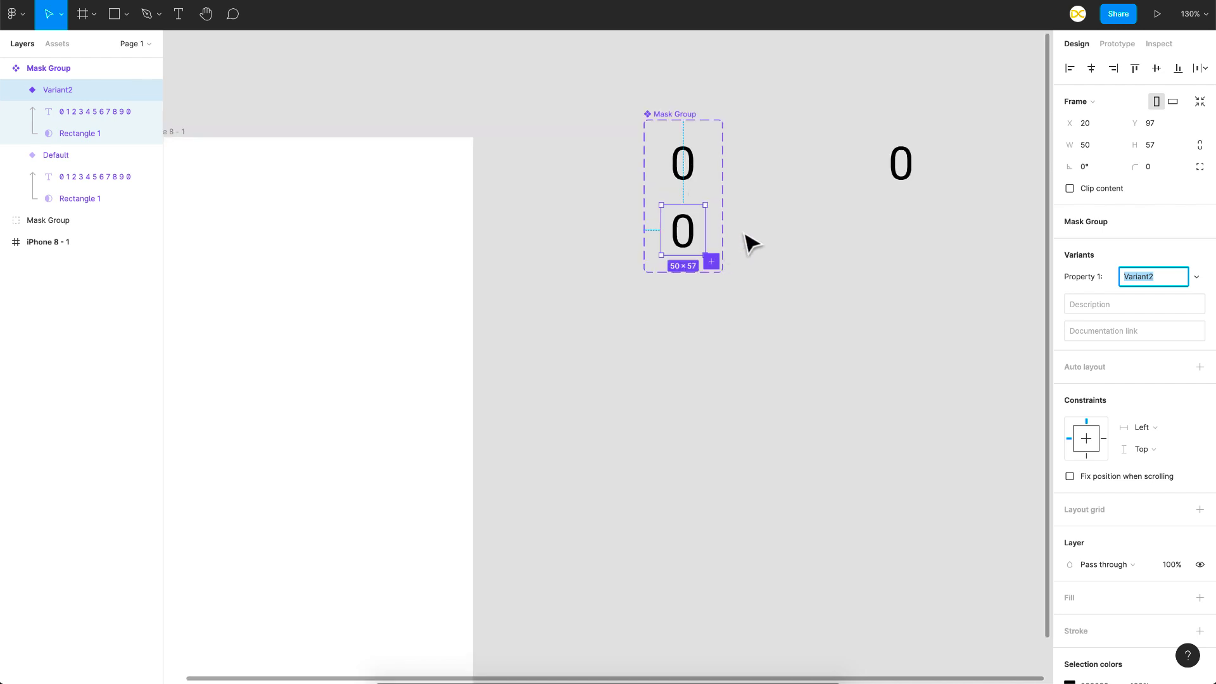
{"action": "double_click", "coordinate": [687, 247]}
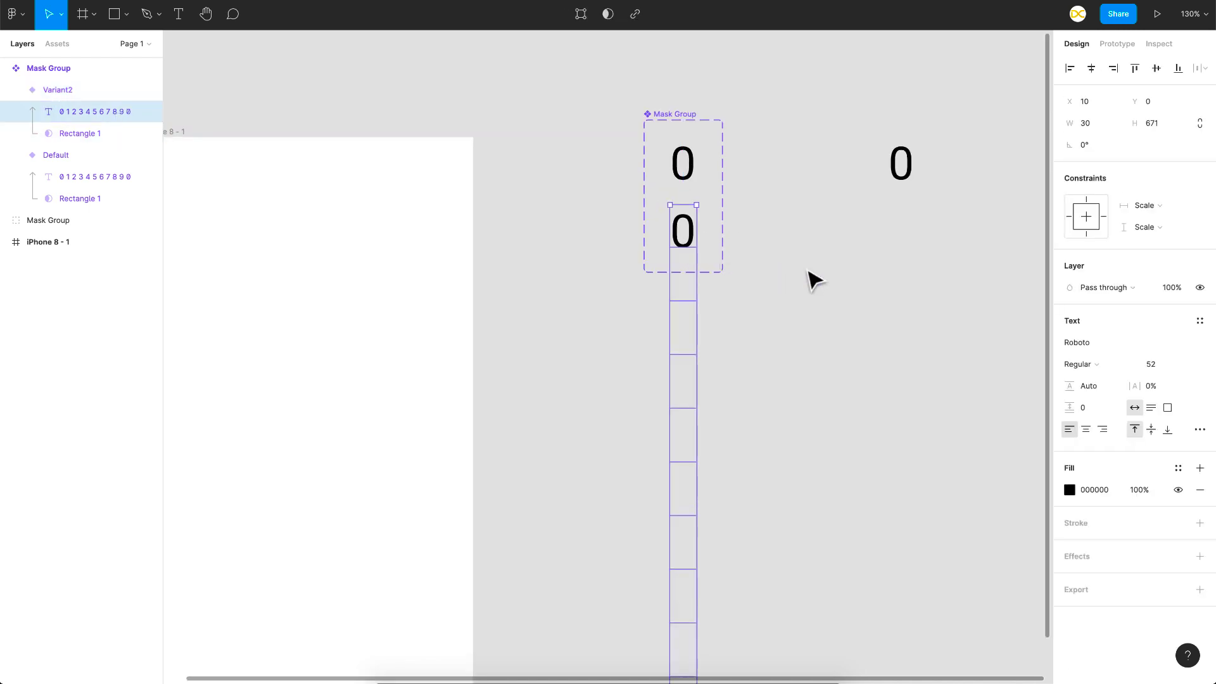
{"action": "left_click", "coordinate": [814, 278]}
{"action": "left_click", "coordinate": [693, 244], "text": "super"}
{"action": "key", "text": "shift+Up"}
{"action": "key", "text": "shift+Up"}
{"action": "key", "text": "shift+Up"}
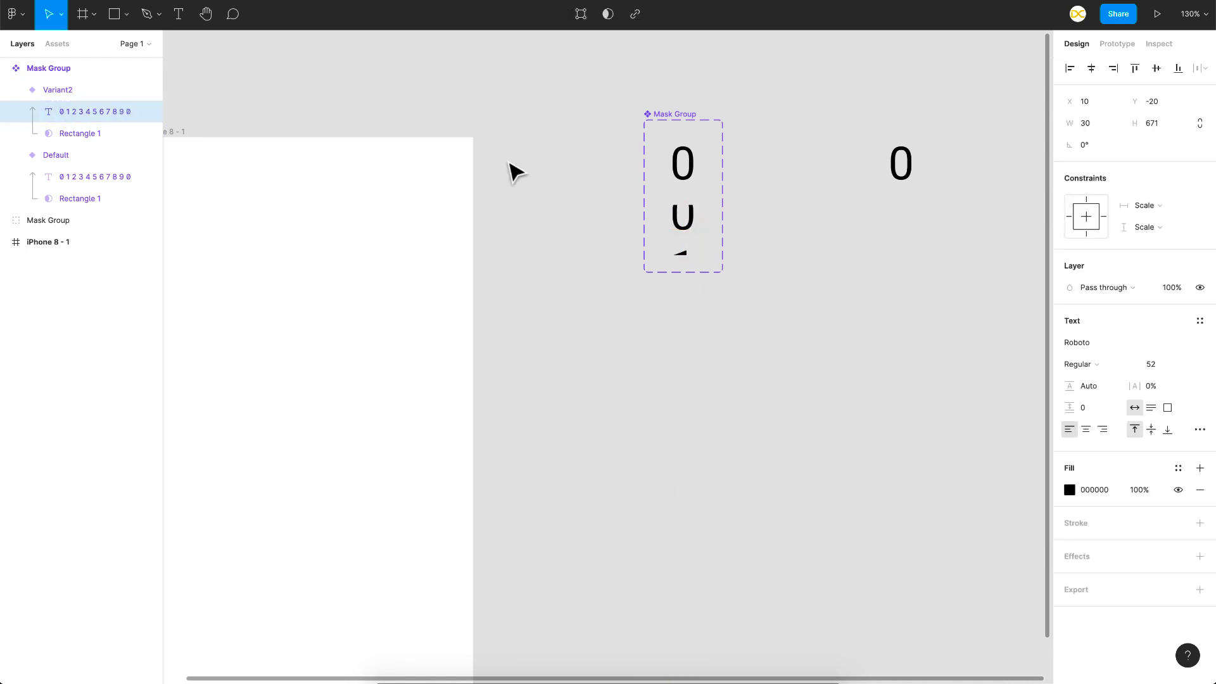
{"action": "key", "text": "shift+Up"}
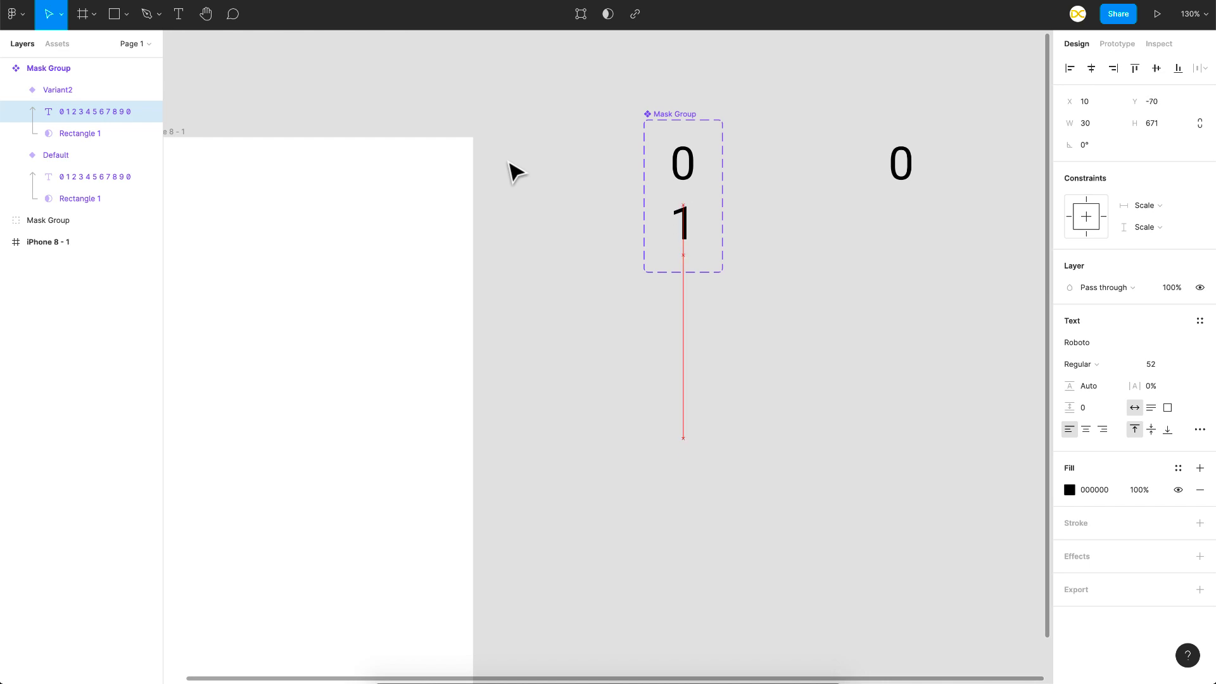
{"action": "key", "text": "Up"}
{"action": "key", "text": "Up"}
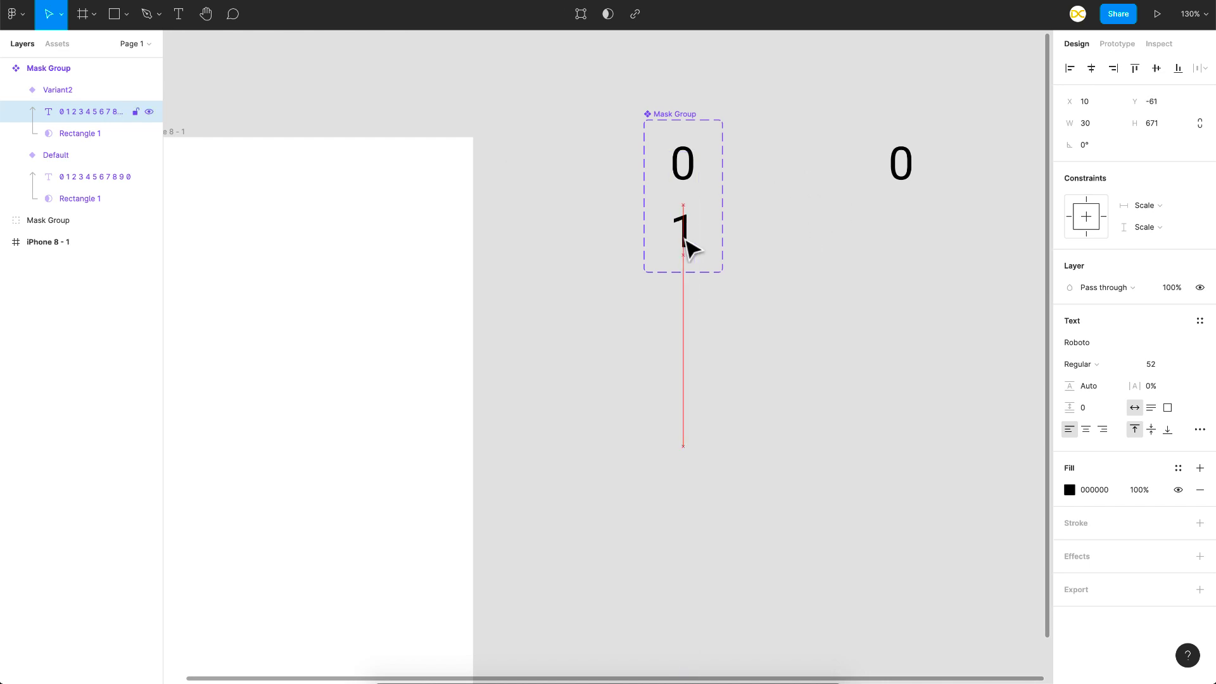
{"action": "left_click", "coordinate": [705, 237]}
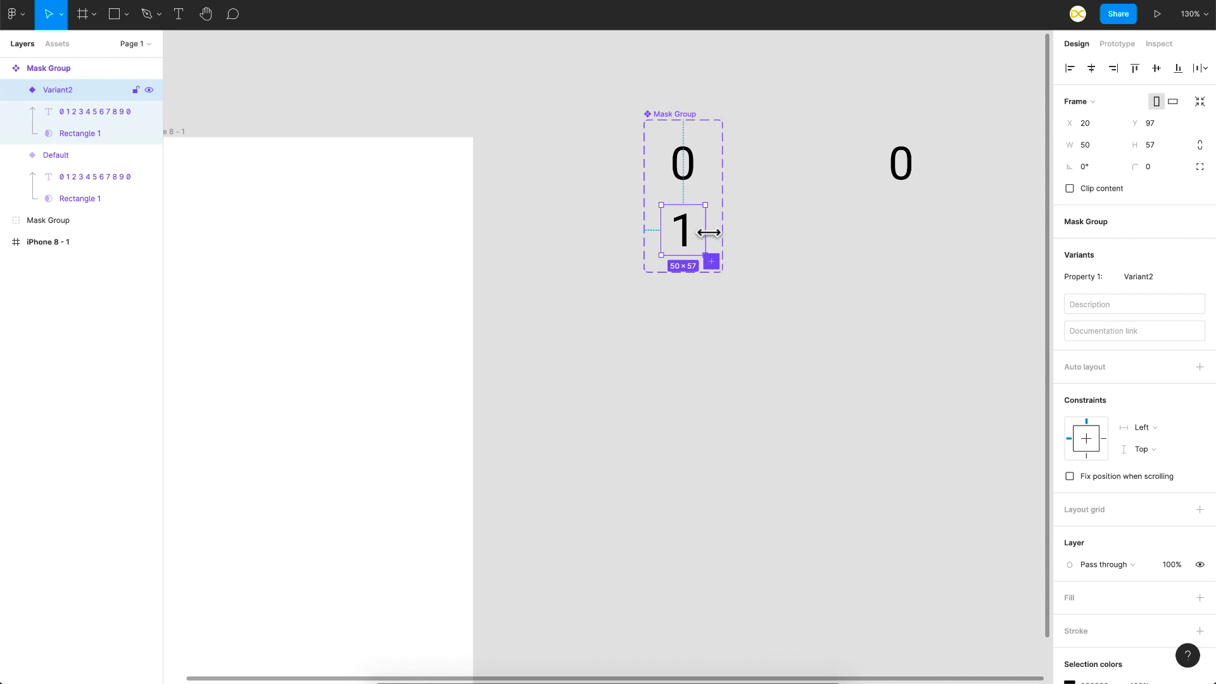
Add a third variant to the digit component set, based on the variant showing 1.
{"action": "left_click", "coordinate": [747, 240]}
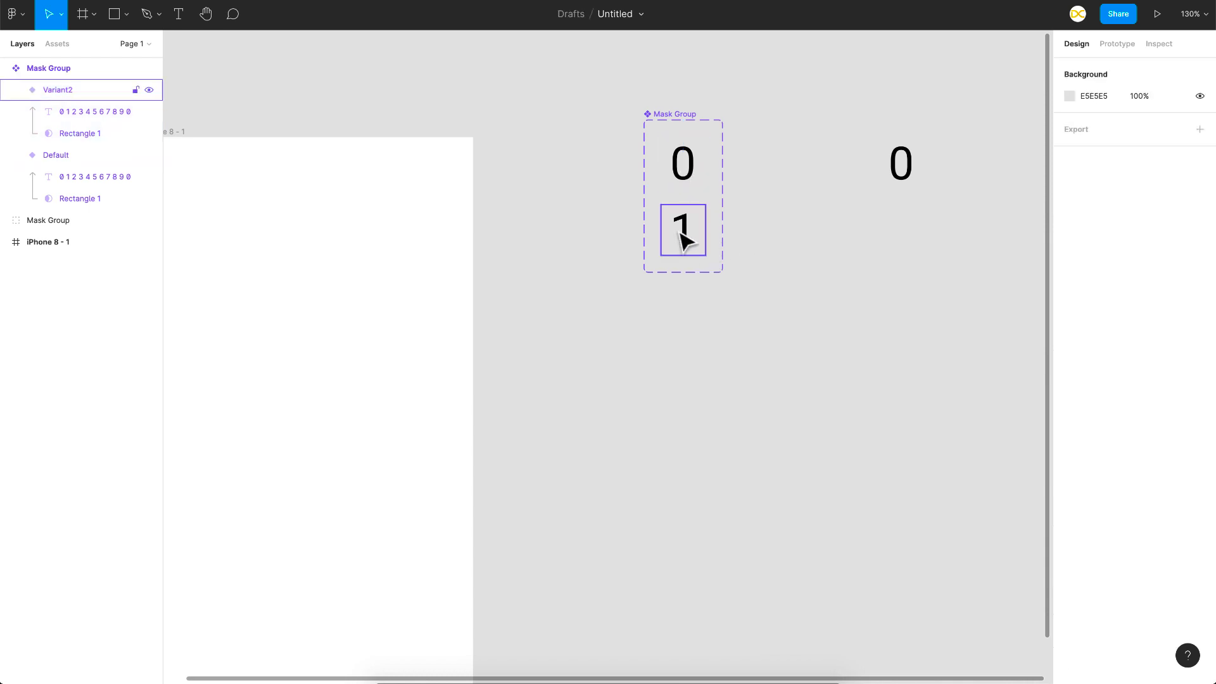
{"action": "left_click", "coordinate": [684, 237]}
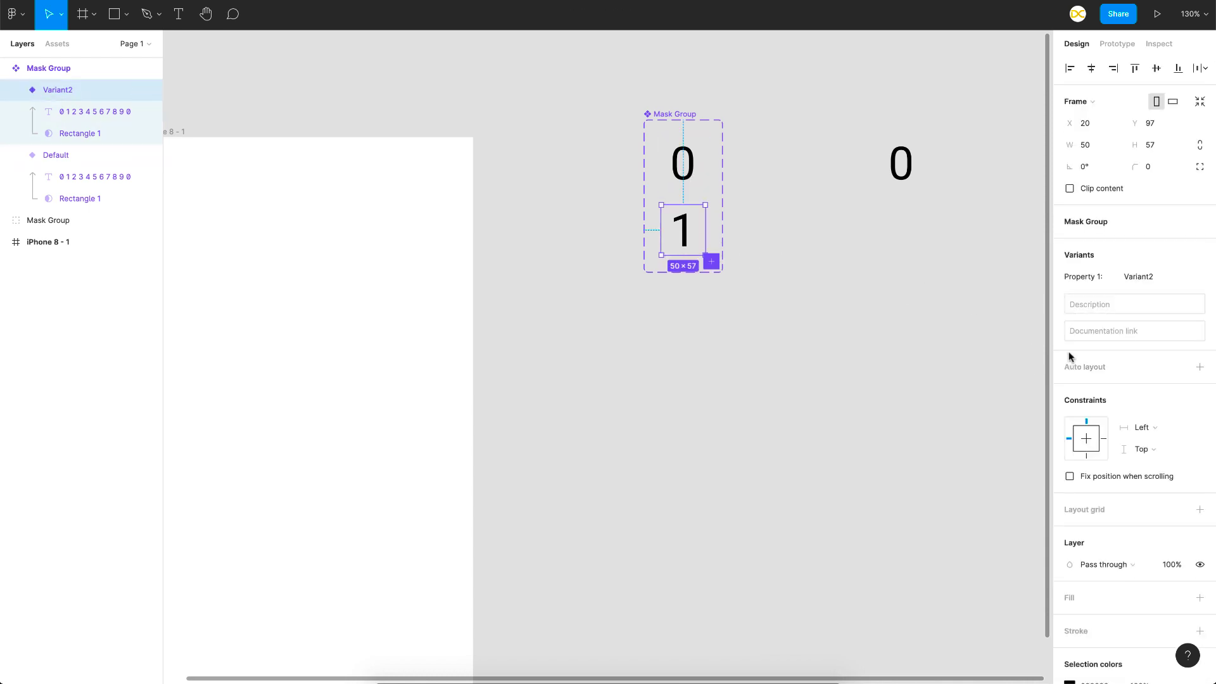
{"action": "left_click", "coordinate": [715, 264]}
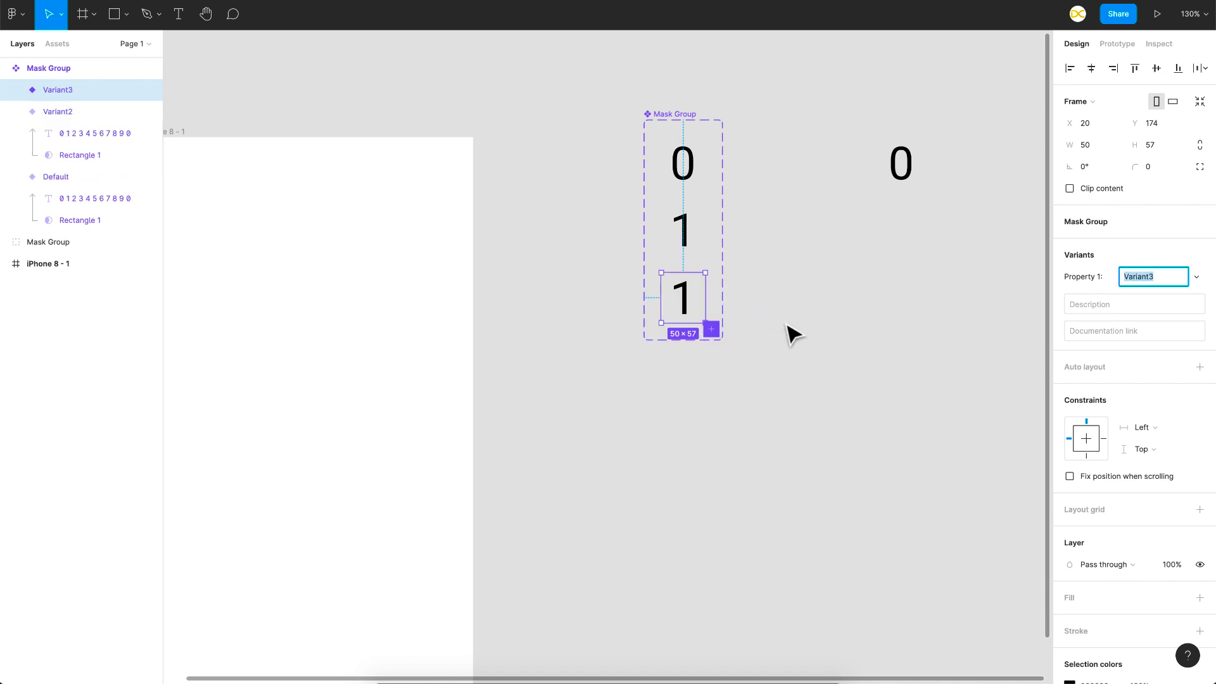
Shift the digit column inside Variant3 up to Y -123 so that the 2 fills the mask.
{"action": "double_click", "coordinate": [690, 317]}
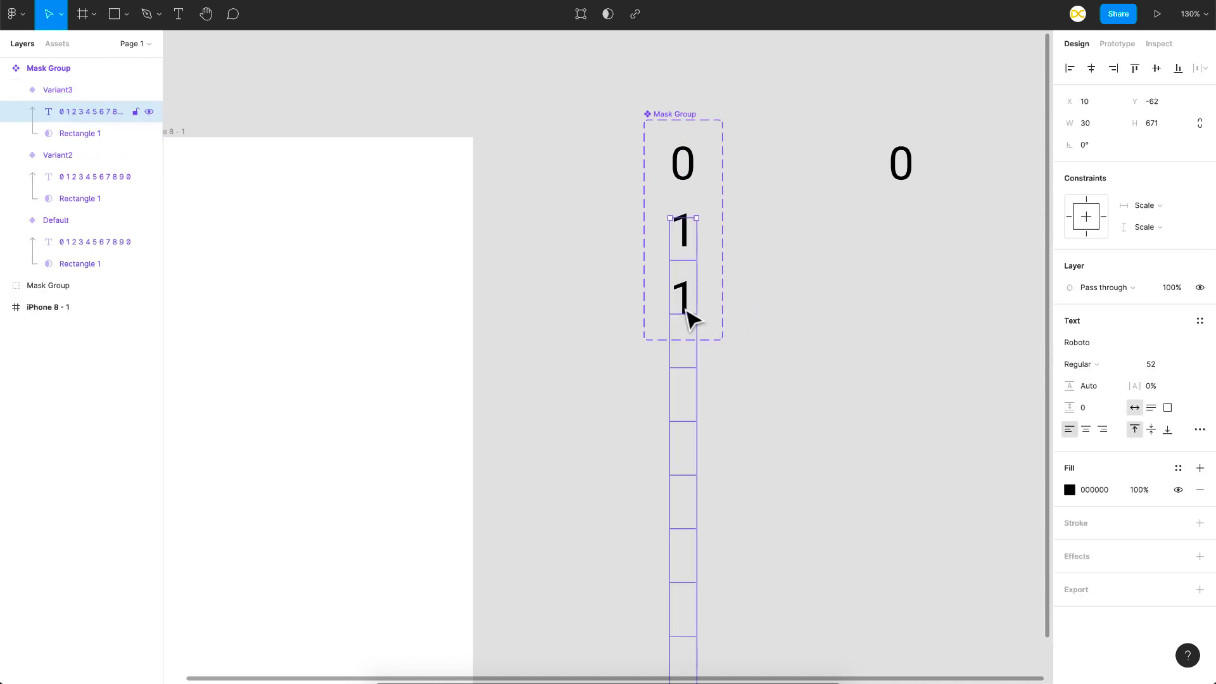
{"action": "key", "text": "shift+Up"}
{"action": "key", "text": "shift+Up"}
{"action": "key", "text": "shift+Up"}
{"action": "key", "text": "shift+Up"}
{"action": "key", "text": "shift+Up"}
{"action": "key", "text": "shift+Up"}
{"action": "key", "text": "shift+Up"}
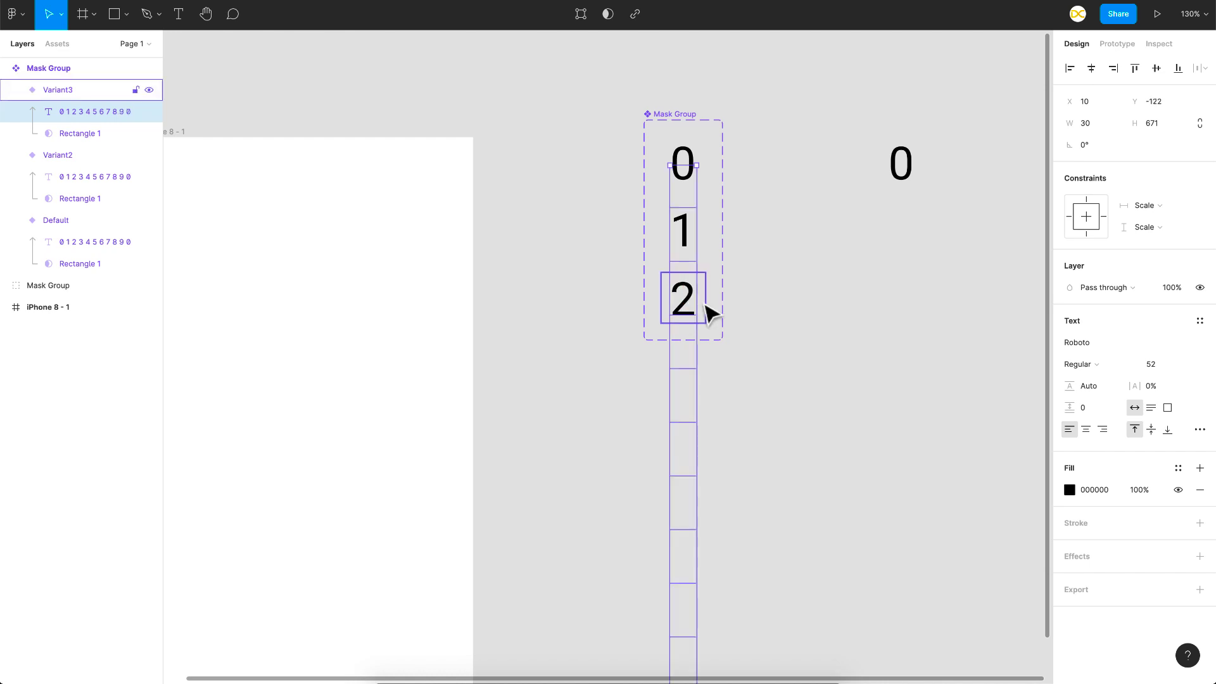
{"action": "key", "text": "Up"}
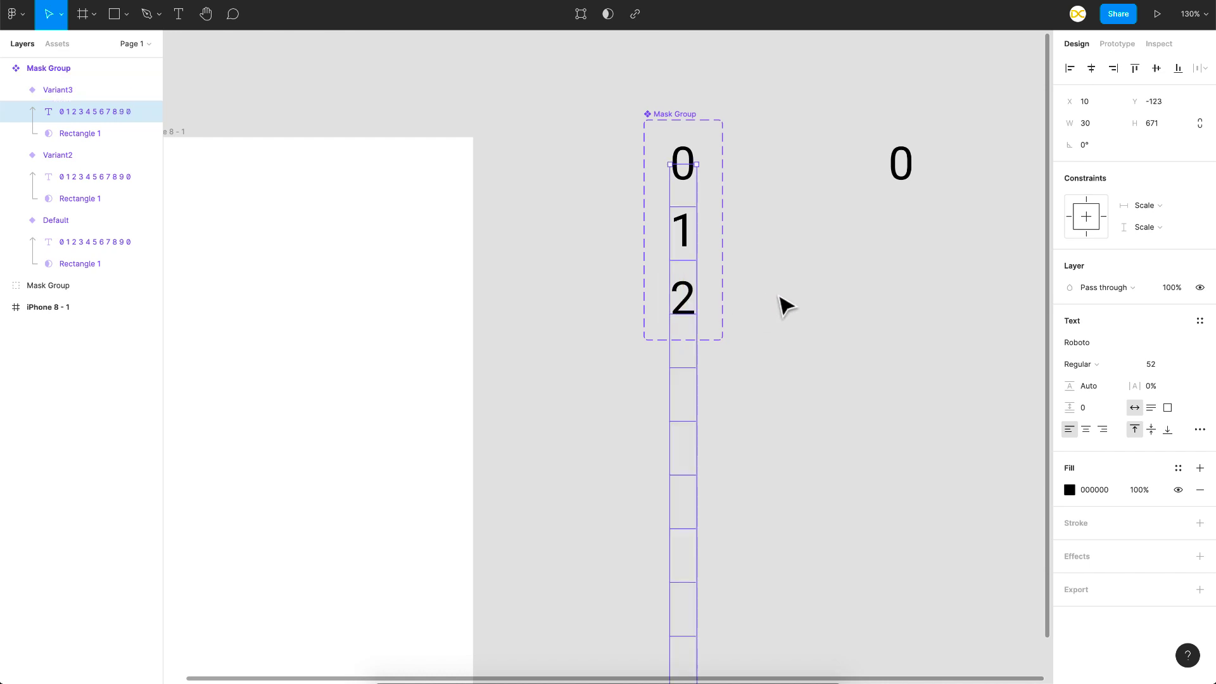
Add Variant4 through Variant11, shifting each digit column up so the variants show 3 to 9 and the final 0.
{"action": "key", "text": "Escape"}
{"action": "scroll", "coordinate": [725, 310], "scroll_direction": "down", "scroll_amount": 1}
{"action": "left_click", "coordinate": [712, 299]}
{"action": "left_click", "coordinate": [713, 370]}
{"action": "left_click", "coordinate": [713, 435]}
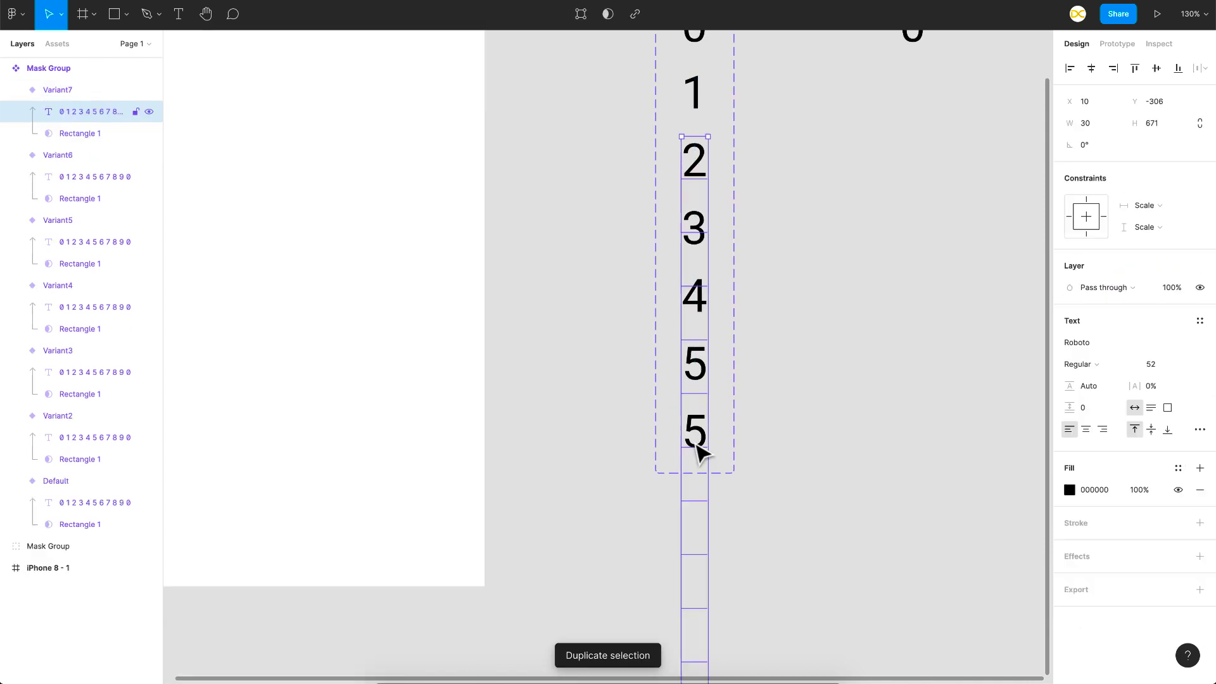
{"action": "left_click", "coordinate": [698, 448]}
{"action": "scroll", "coordinate": [697, 448], "scroll_direction": "down", "scroll_amount": 5}
{"action": "left_click", "coordinate": [735, 435]}
{"action": "left_click", "coordinate": [744, 437]}
{"action": "left_click", "coordinate": [749, 394]}
{"action": "left_click", "coordinate": [751, 396]}
{"action": "left_click", "coordinate": [839, 420]}
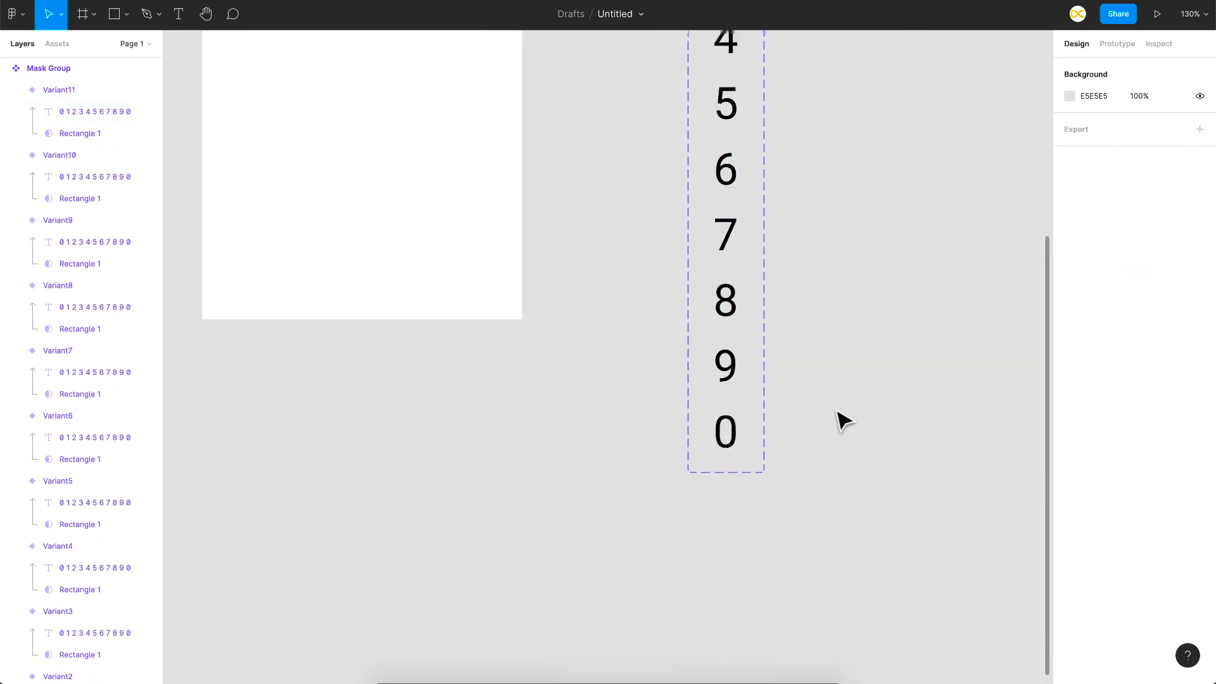
Create a prototype connection from the Default variant showing 0 to Variant2 showing 1.
{"action": "key", "text": "shift+1"}
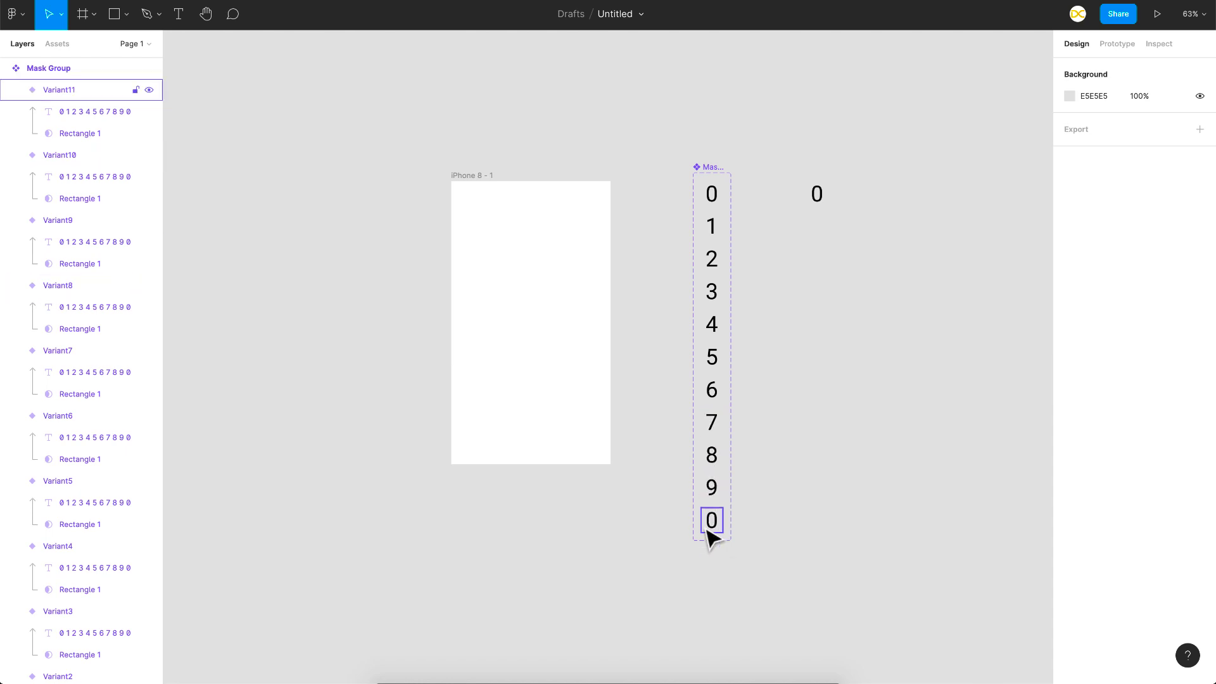
{"action": "scroll", "coordinate": [749, 228], "scroll_direction": "up", "scroll_amount": 3}
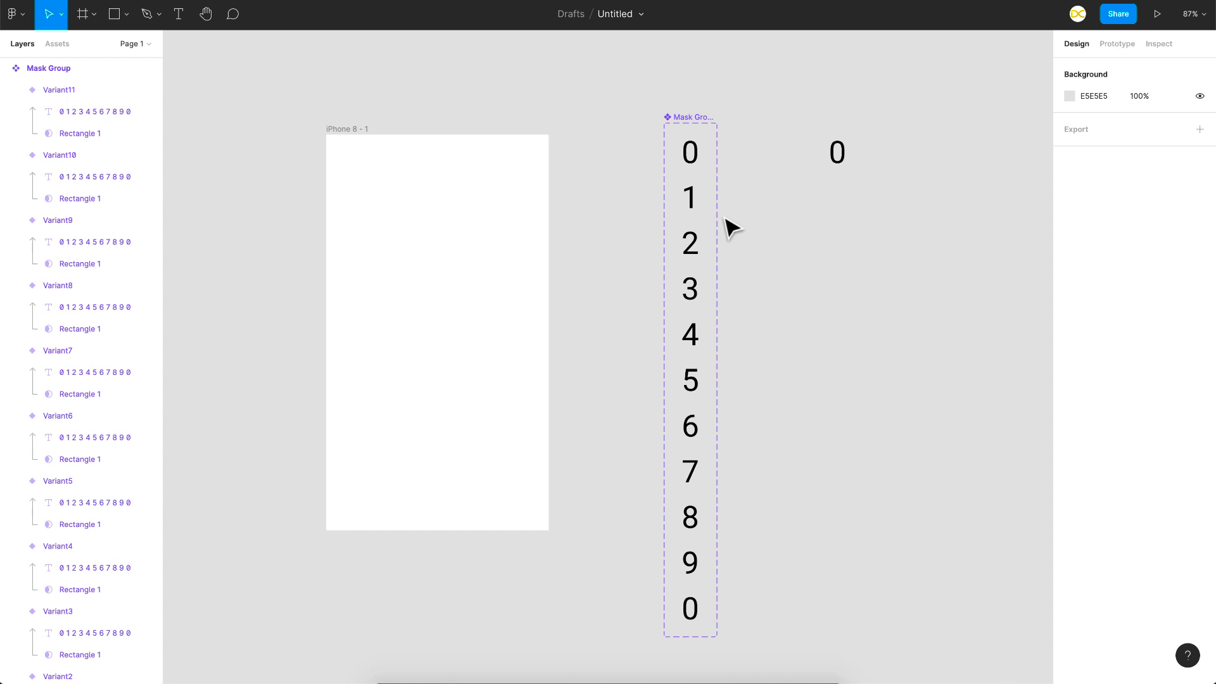
{"action": "scroll", "coordinate": [729, 227], "scroll_direction": "down", "scroll_amount": 1}
{"action": "scroll", "coordinate": [715, 171], "scroll_direction": "down", "scroll_amount": 1}
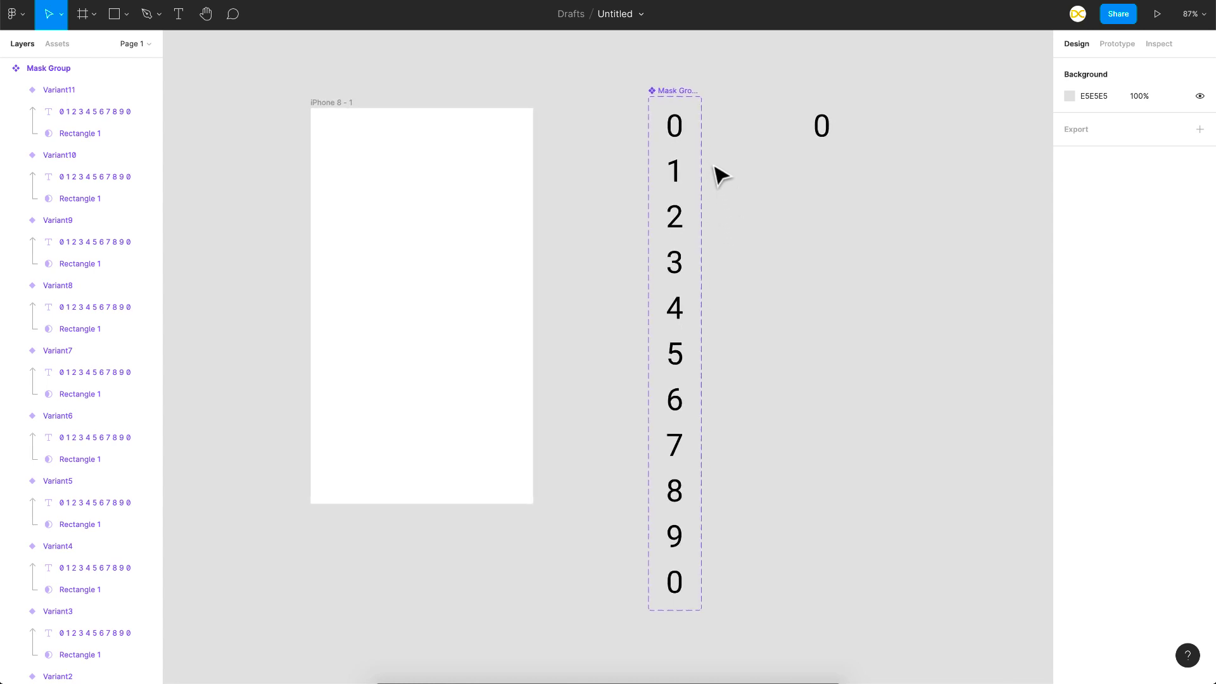
{"action": "left_click", "coordinate": [674, 127]}
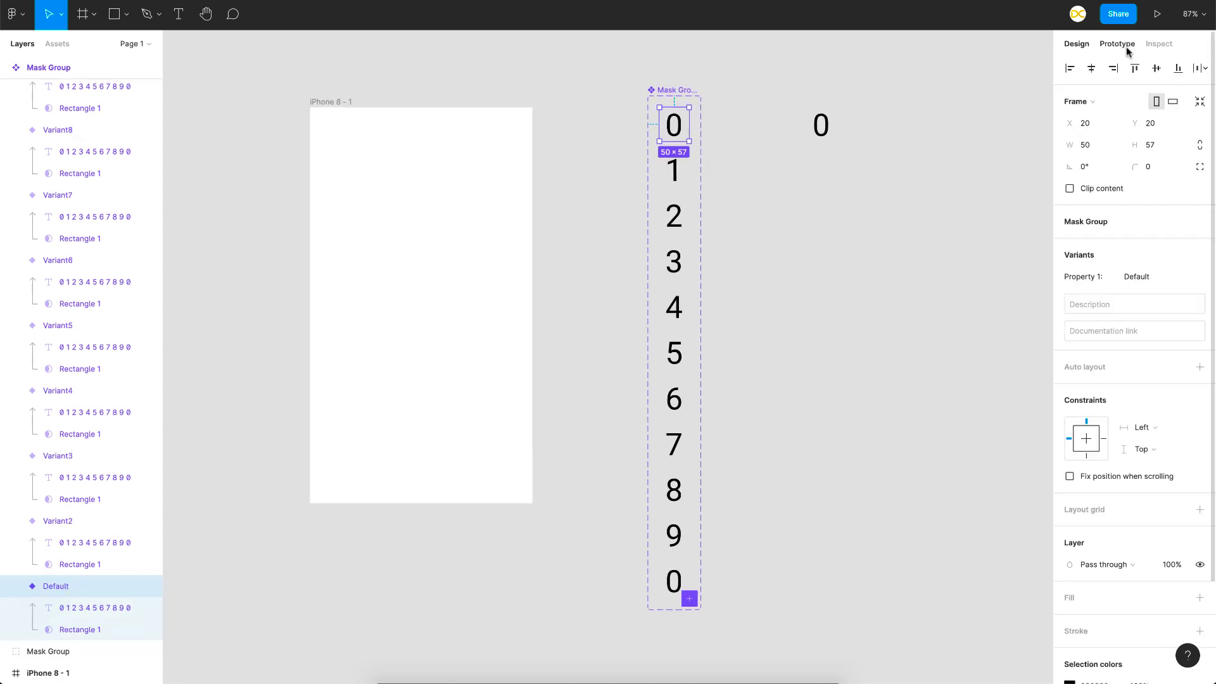
{"action": "left_click", "coordinate": [1127, 47]}
{"action": "scroll", "coordinate": [691, 131], "scroll_direction": "up", "scroll_amount": 3}
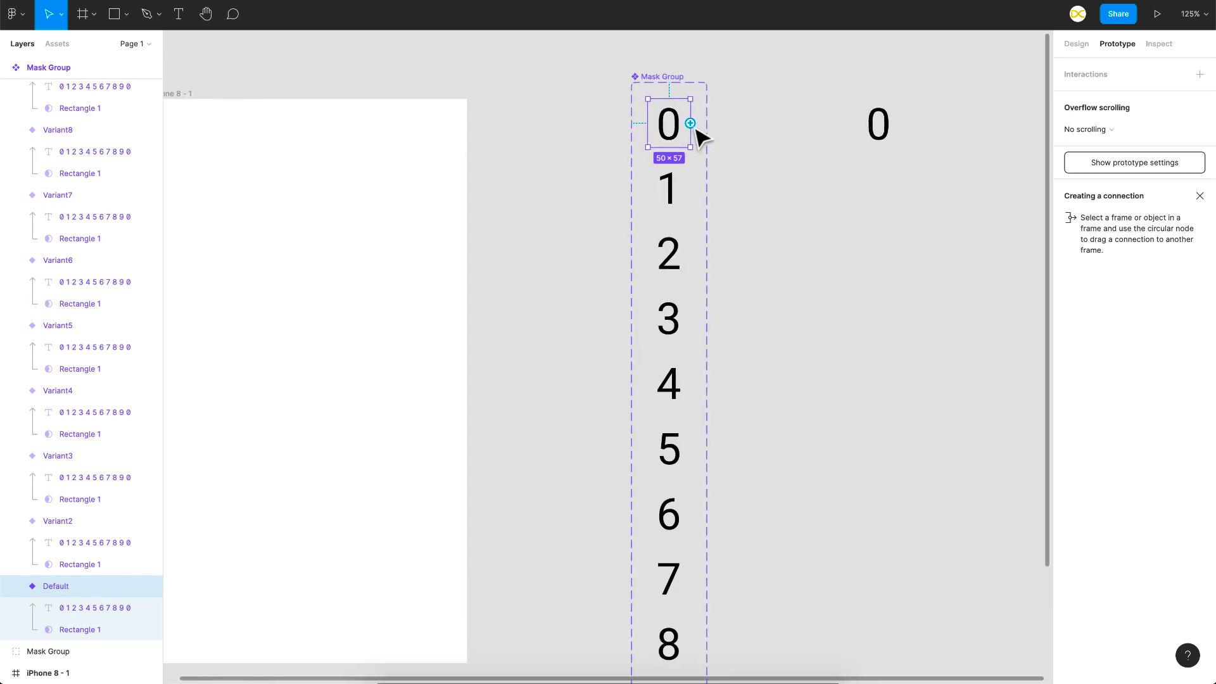
{"action": "left_click_drag", "start_coordinate": [691, 124], "coordinate": [670, 183]}
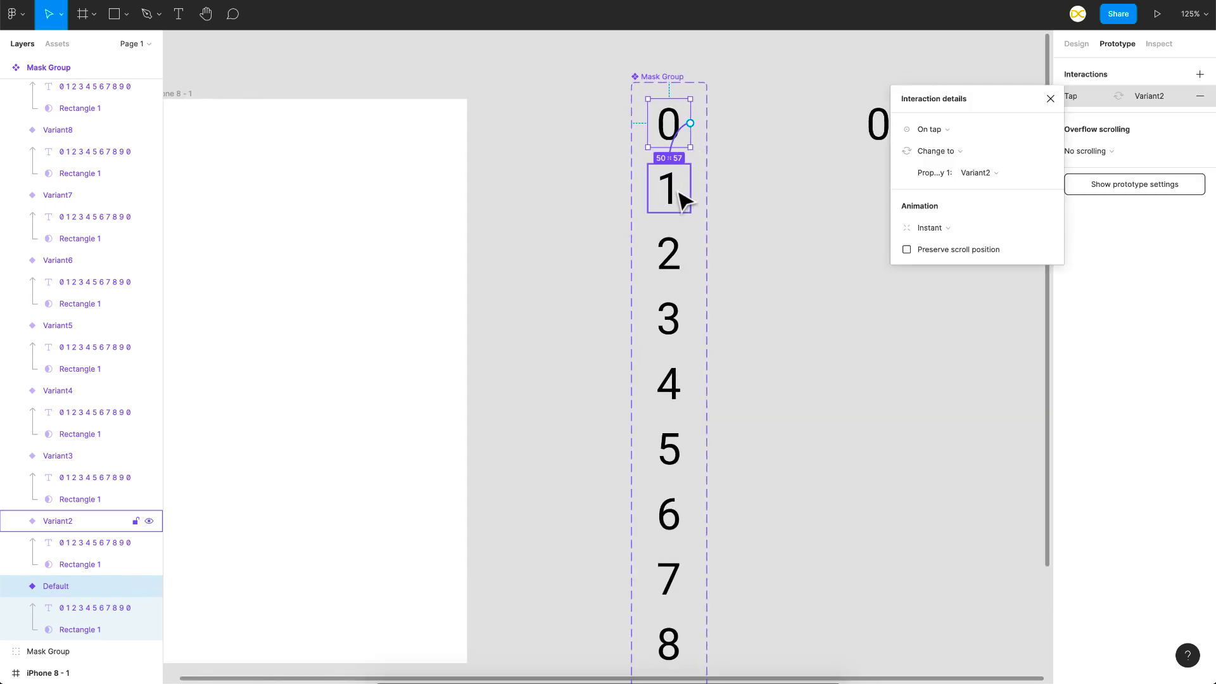
Set the trigger of the Default-to-Variant2 interaction to After delay with 750 ms.
{"action": "left_click", "coordinate": [949, 128]}
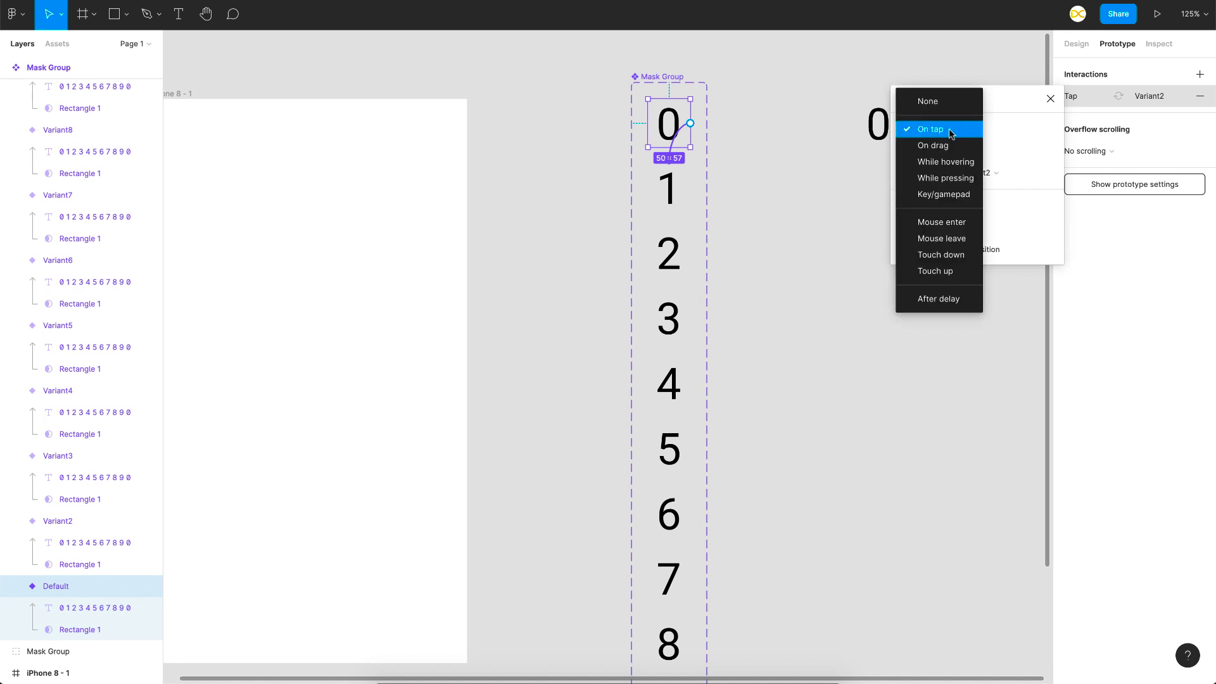
{"action": "left_click", "coordinate": [938, 298]}
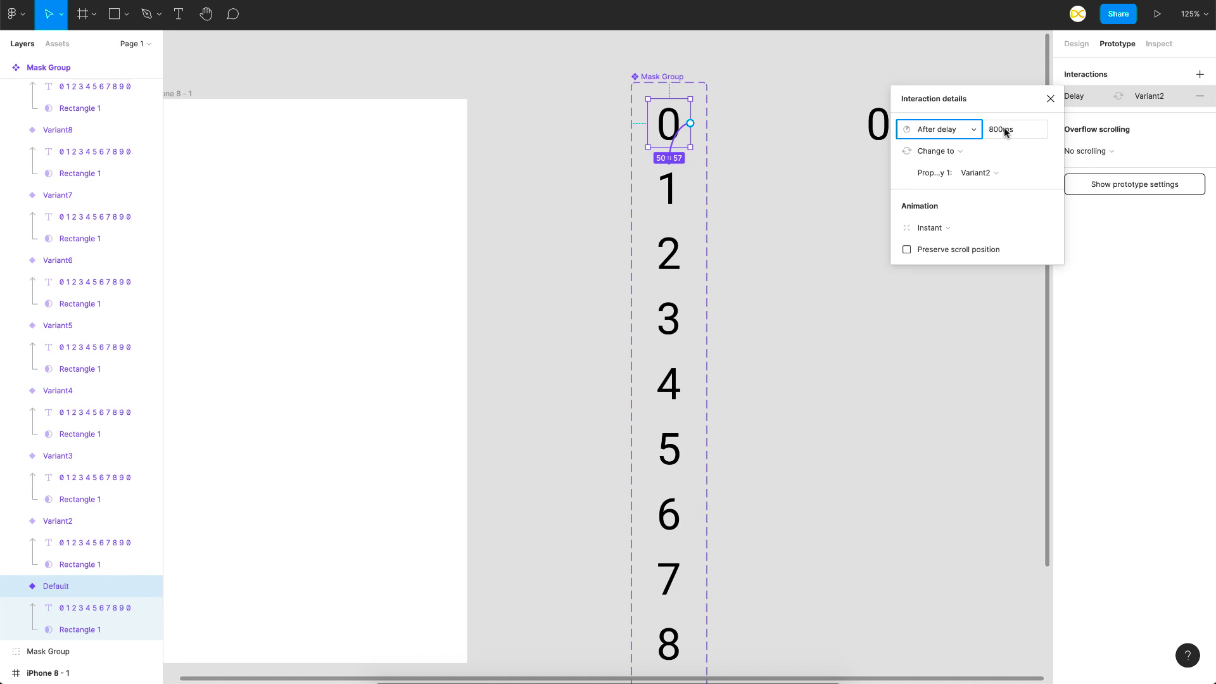
{"action": "left_click", "coordinate": [999, 132]}
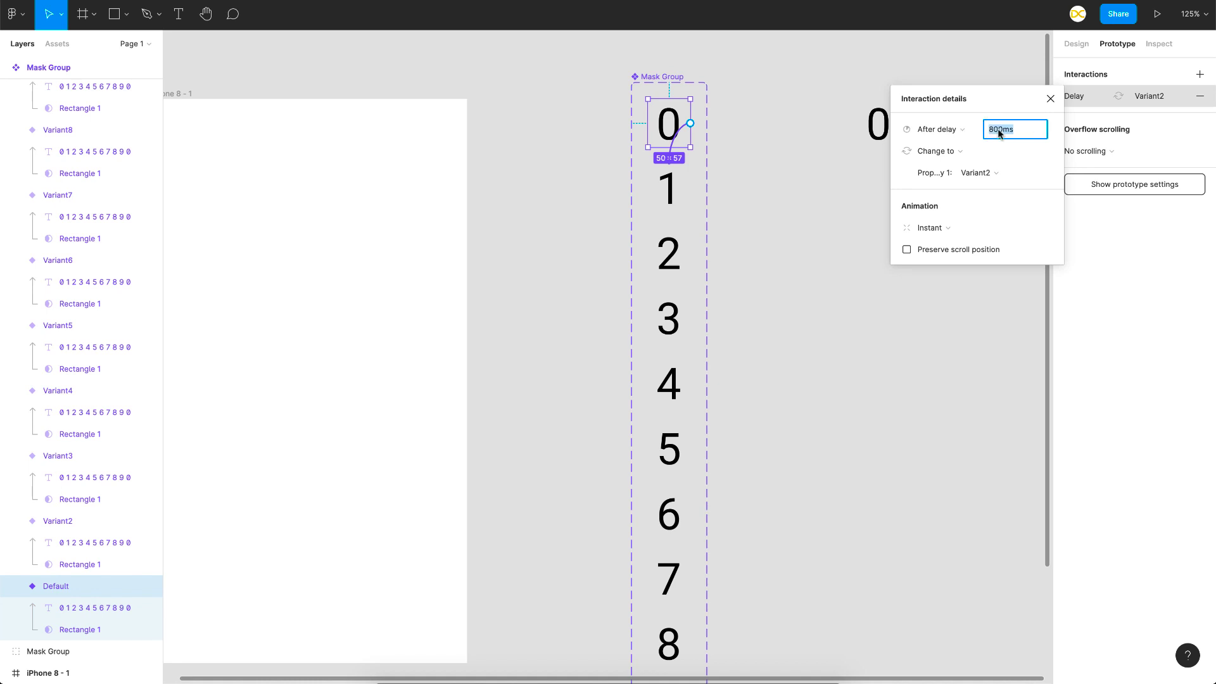
{"action": "type", "text": "750"}
{"action": "key", "text": "Return"}
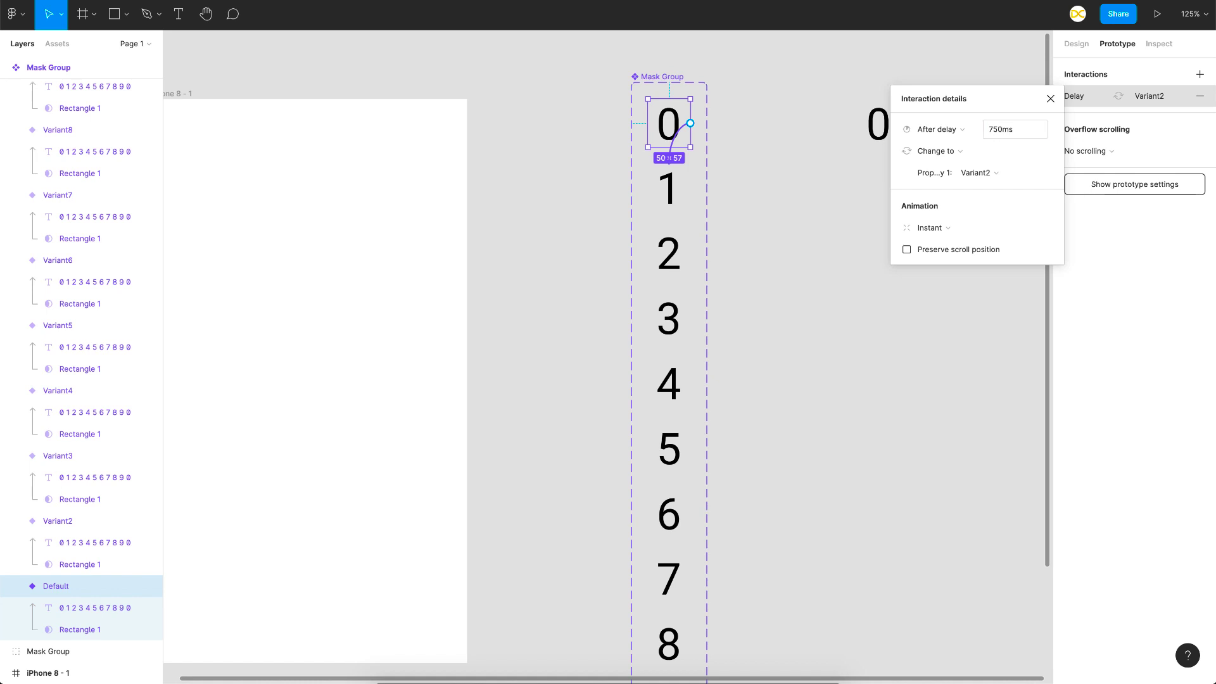
Set the interaction's animation to Smart animate with Ease out and a duration of 250 ms.
{"action": "left_click", "coordinate": [988, 228]}
{"action": "left_click", "coordinate": [944, 258]}
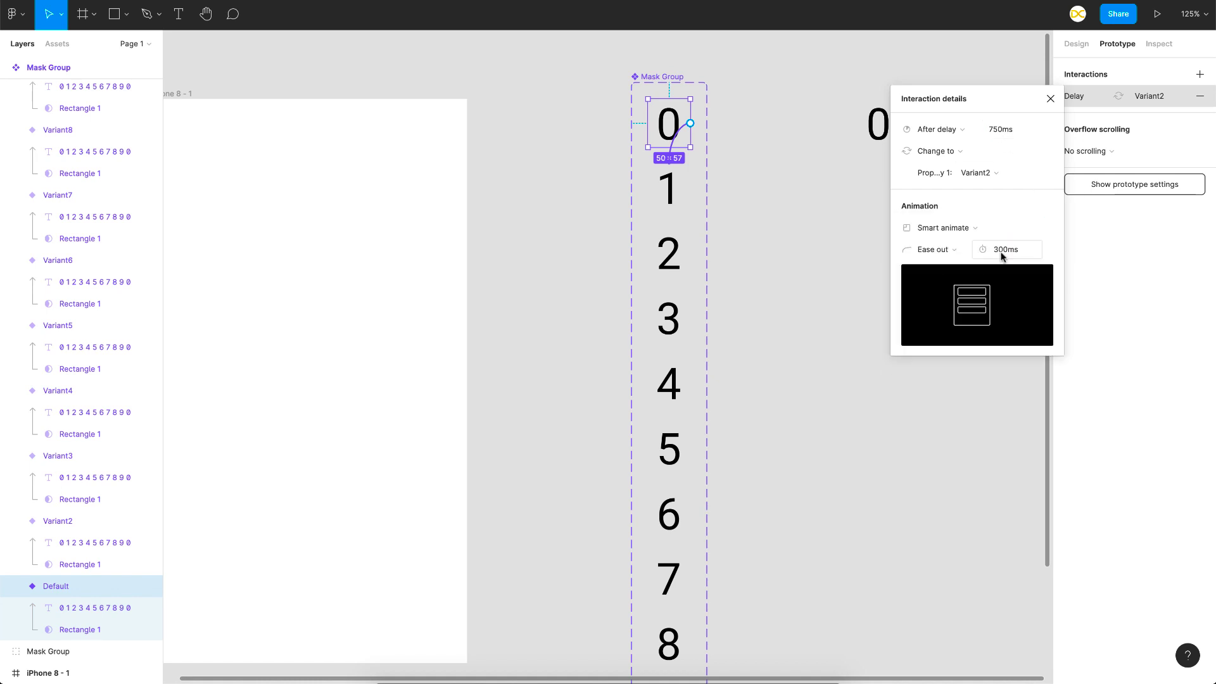
{"action": "left_click", "coordinate": [1022, 248]}
{"action": "type", "text": "250"}
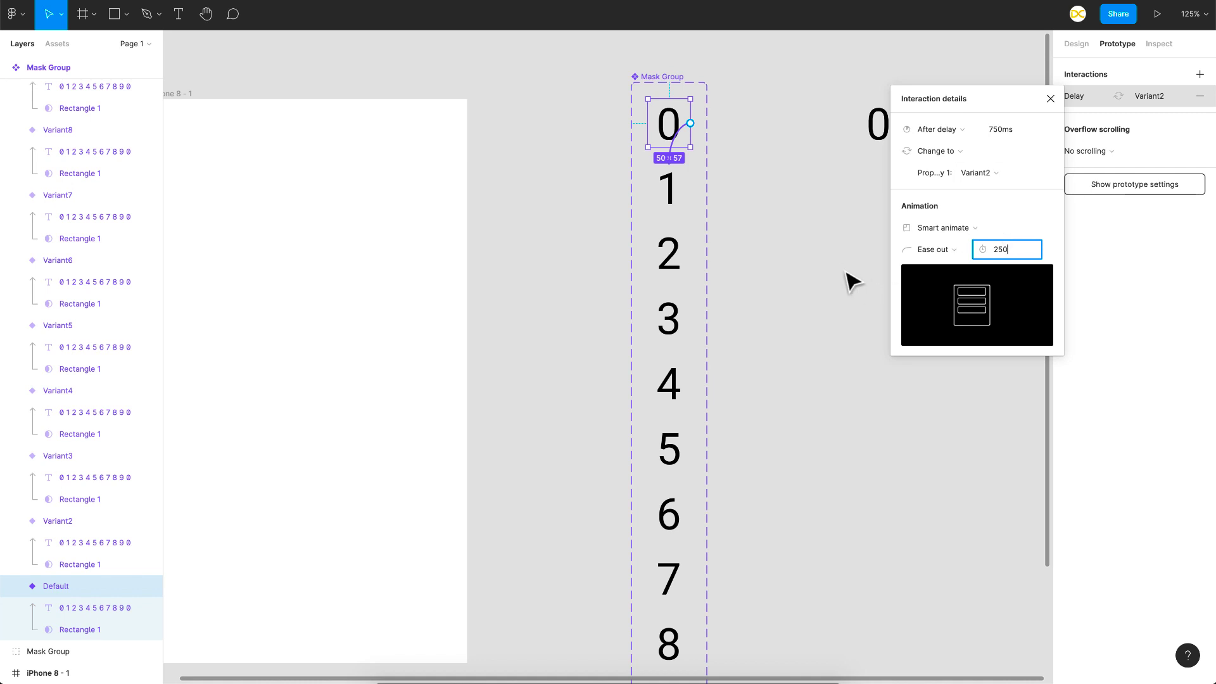
Connect each variant from Variant2 onward to the next digit's variant, ending with 9 to the final 0.
{"action": "left_click", "coordinate": [684, 194]}
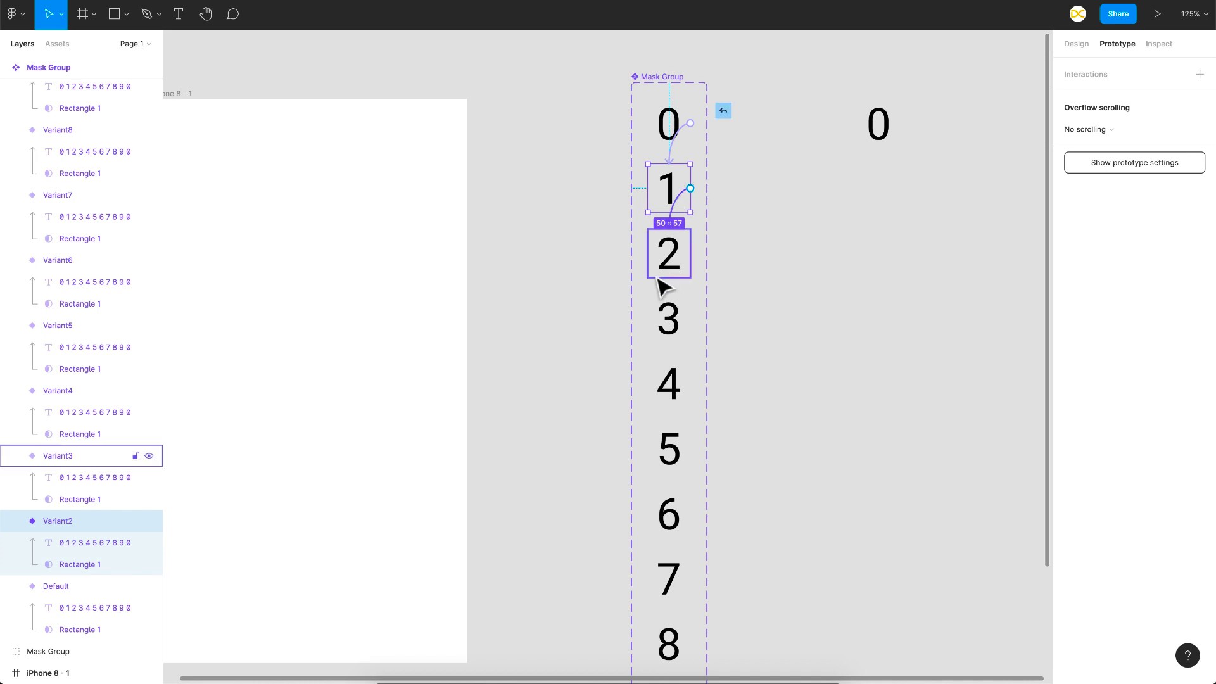
{"action": "left_click_drag", "start_coordinate": [660, 284], "coordinate": [662, 285]}
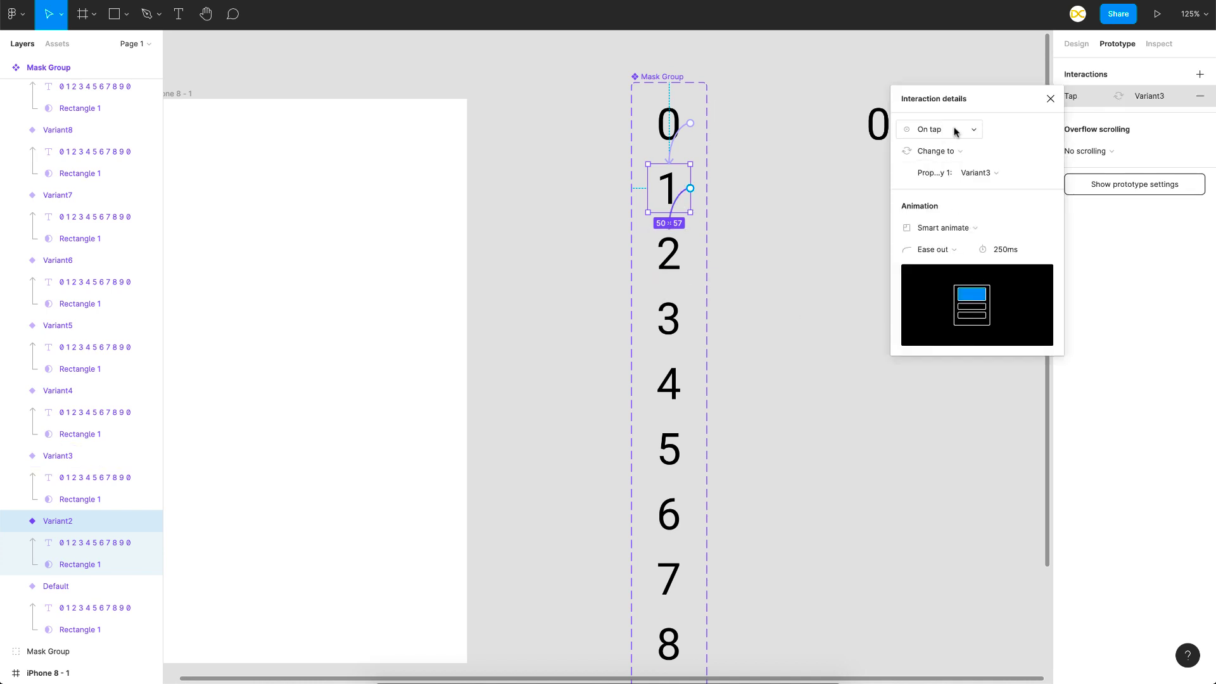
{"action": "scroll", "coordinate": [670, 262], "scroll_direction": "down", "scroll_amount": 5}
{"action": "left_click", "coordinate": [667, 253]}
{"action": "left_click", "coordinate": [663, 320]}
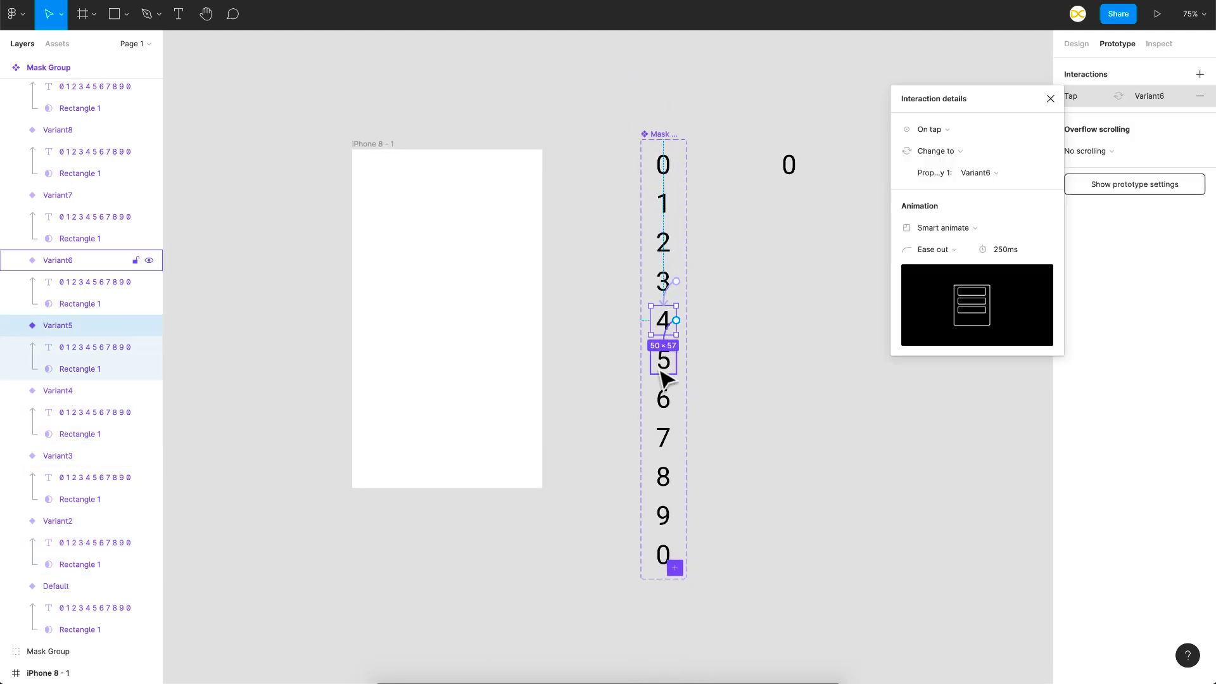
{"action": "left_click", "coordinate": [665, 399]}
{"action": "left_click", "coordinate": [671, 481]}
{"action": "left_click", "coordinate": [668, 516]}
Select all the variants together and change their tap interactions to After delay with 750 ms.
{"action": "left_click_drag", "start_coordinate": [676, 515], "coordinate": [650, 167]}
{"action": "left_click", "coordinate": [712, 565]}
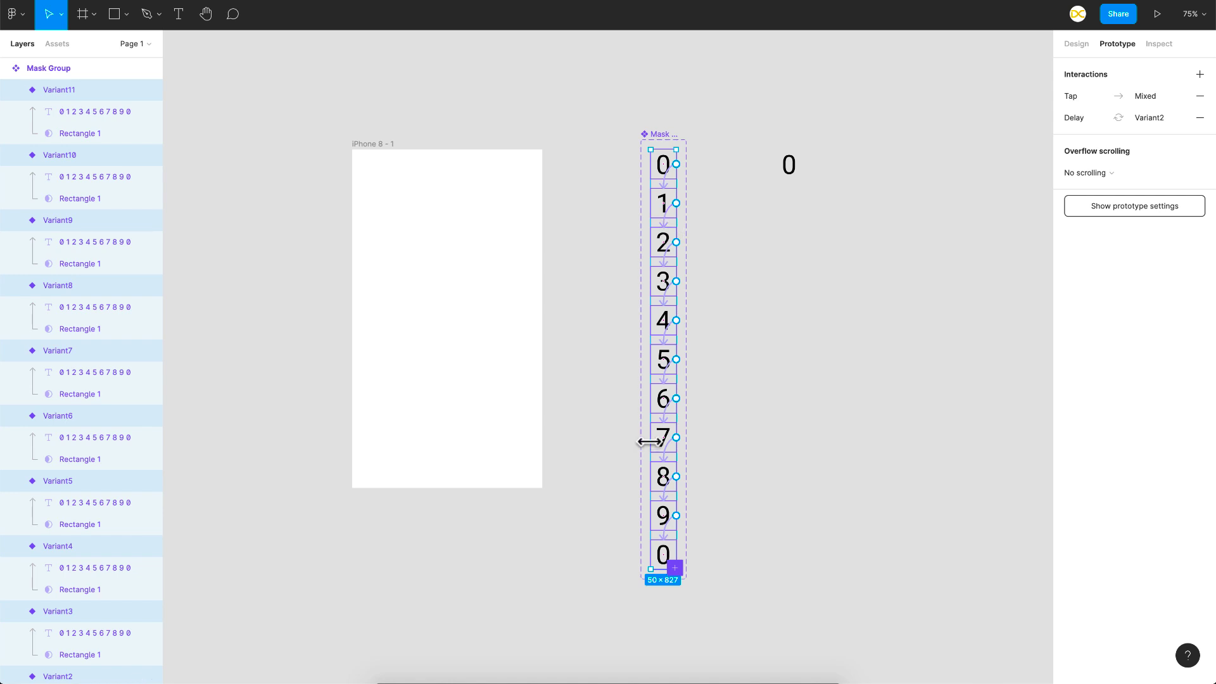
{"action": "left_click", "coordinate": [1072, 100]}
{"action": "left_click", "coordinate": [943, 130]}
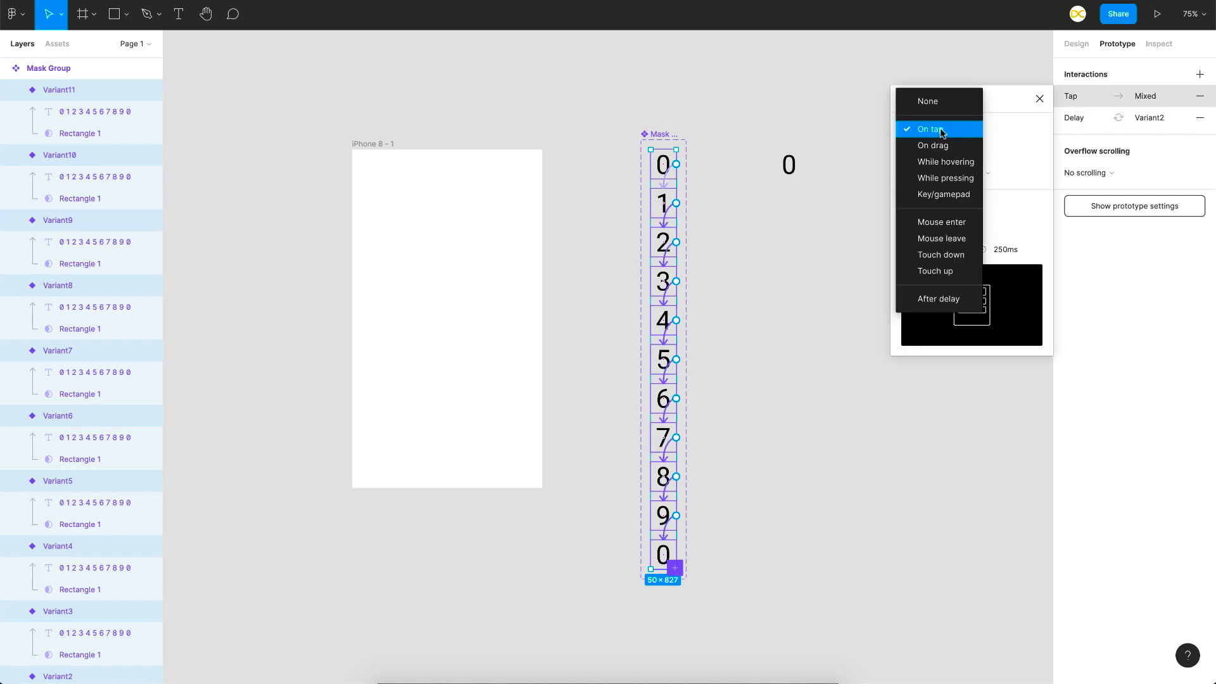
{"action": "left_click", "coordinate": [932, 296]}
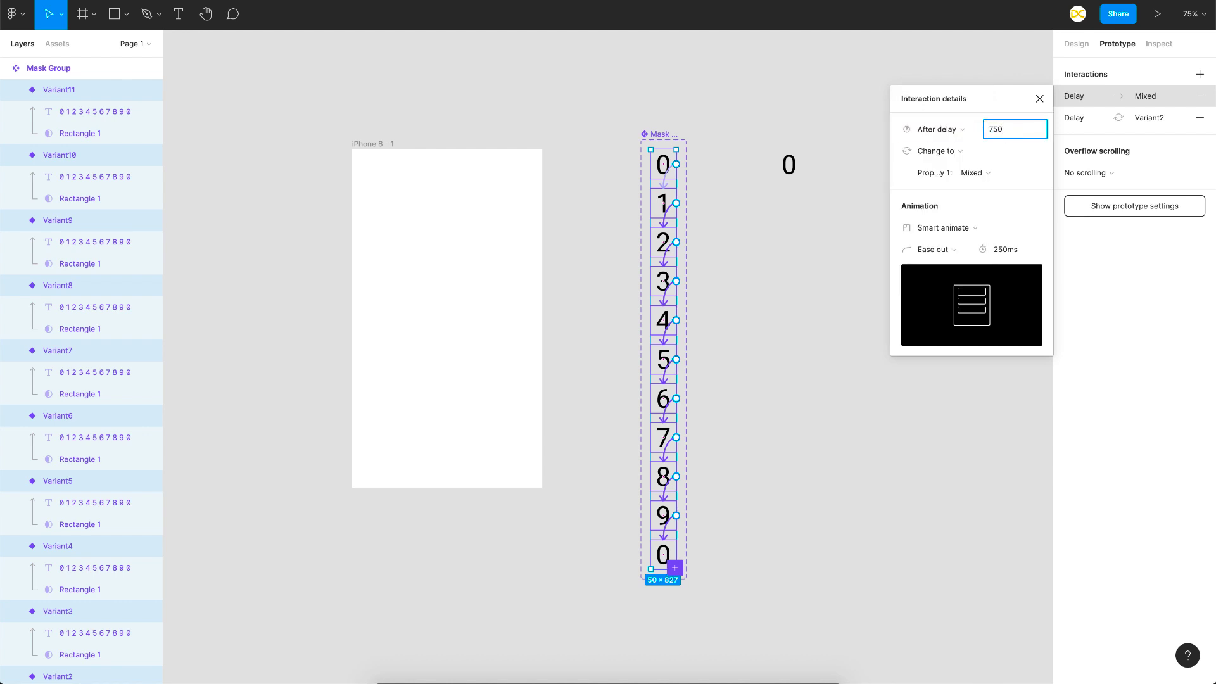
{"action": "type", "text": "750"}
{"action": "key", "text": "Return"}
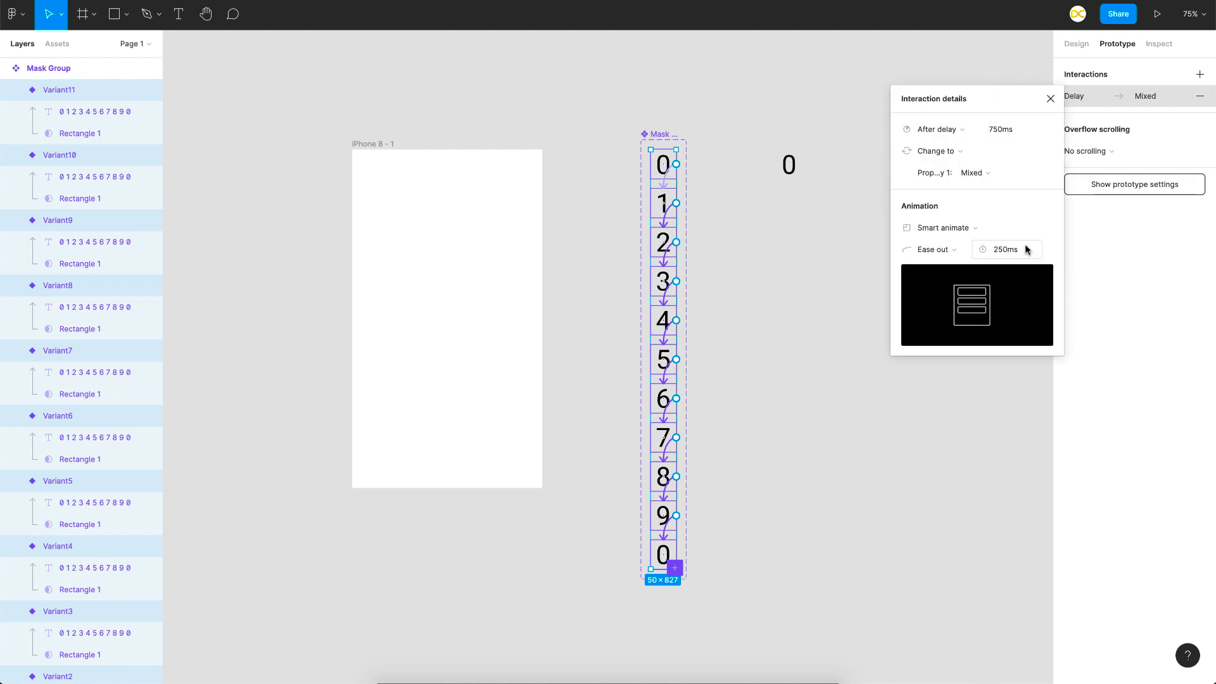
{"action": "left_click", "coordinate": [845, 274]}
{"action": "key", "text": "ctrl+z"}
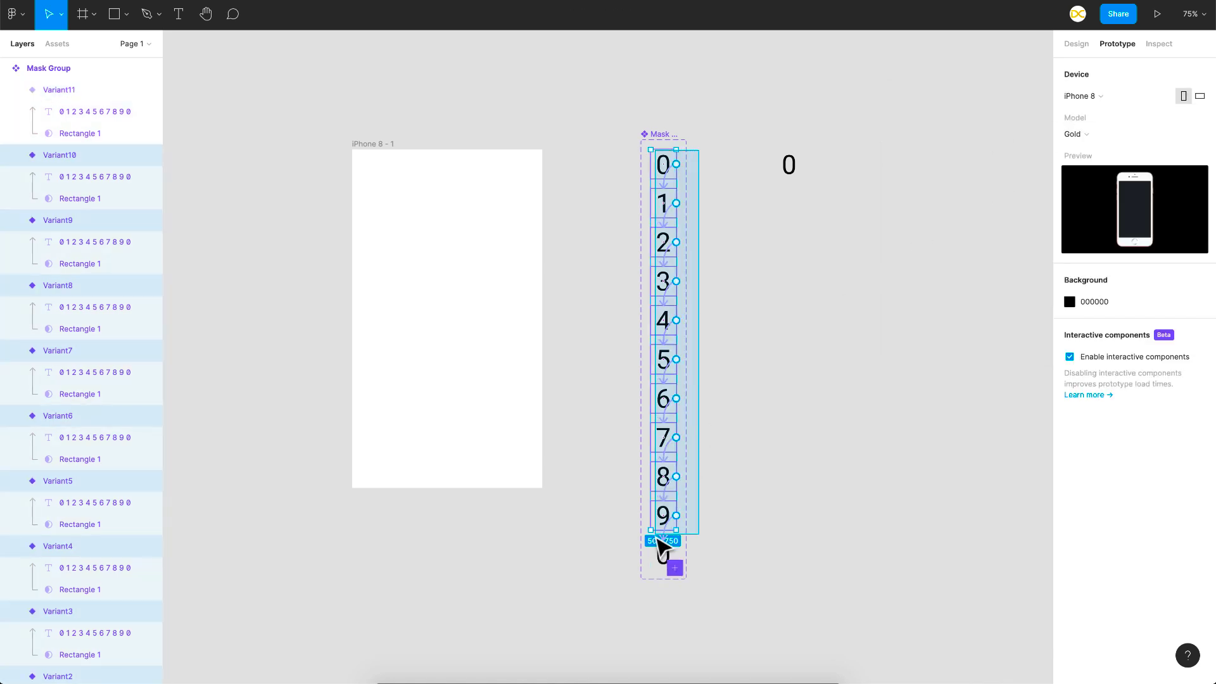
{"action": "key", "text": "Escape"}
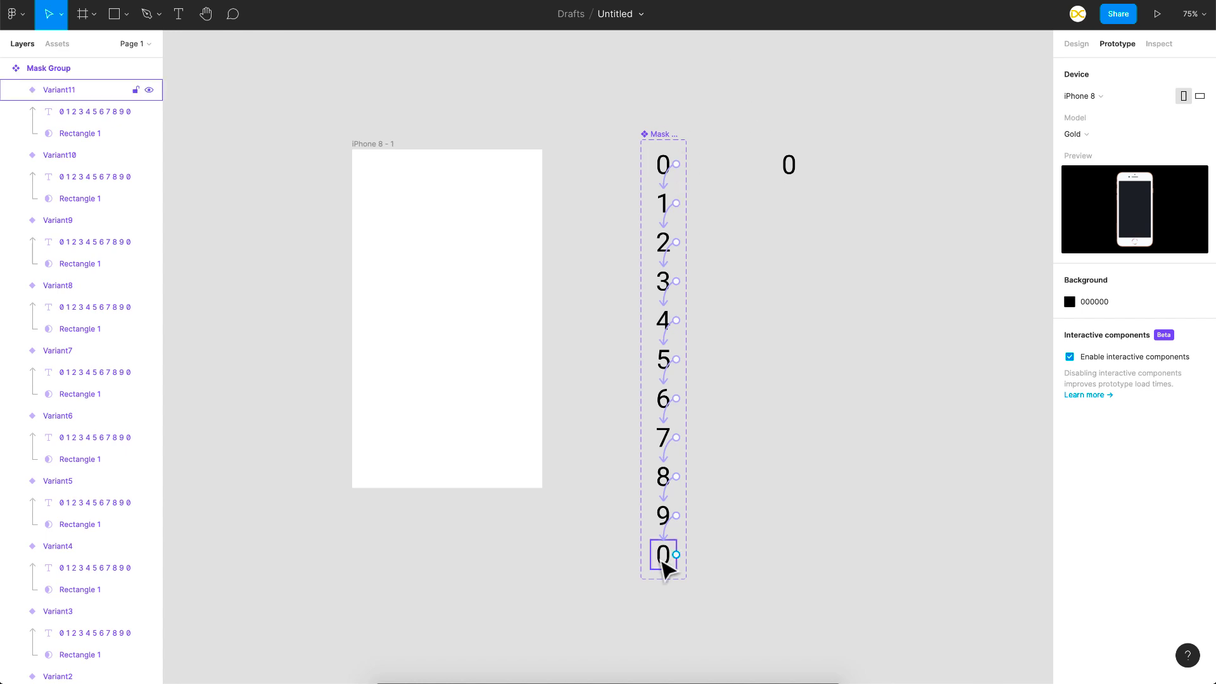
Connect Variant11, the final 0, back to the Default variant with an After delay trigger.
{"action": "left_click", "coordinate": [665, 567]}
{"action": "left_click_drag", "start_coordinate": [676, 555], "coordinate": [663, 170]}
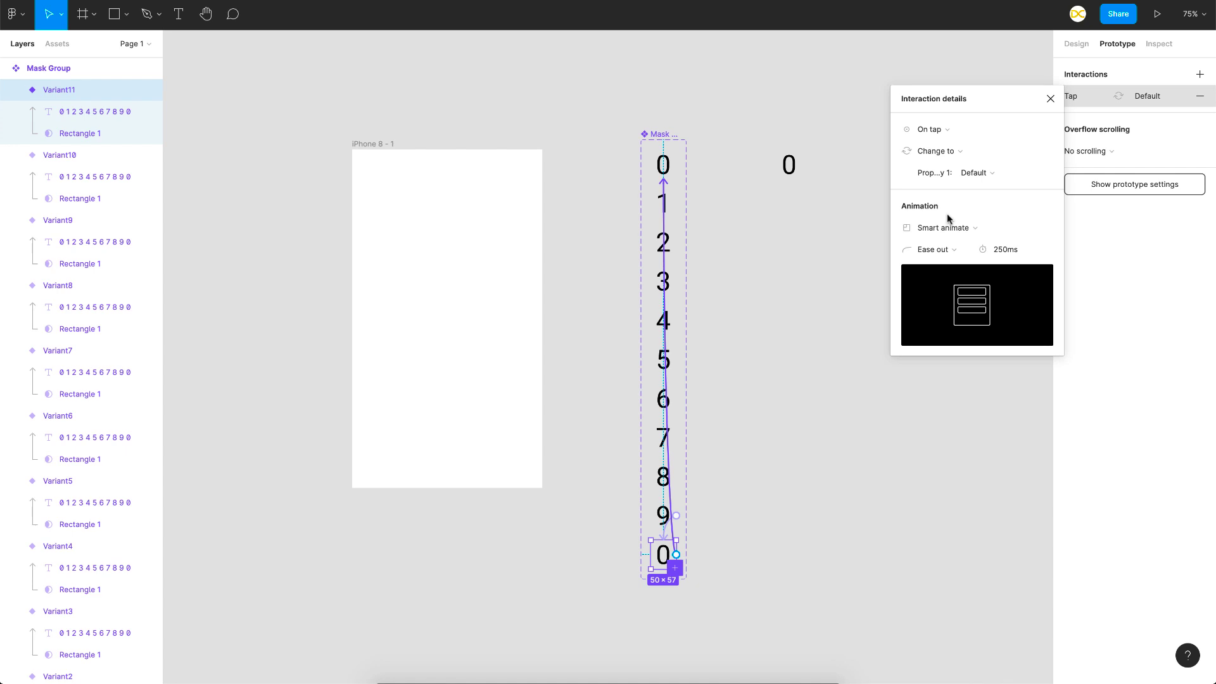
{"action": "left_click", "coordinate": [930, 129]}
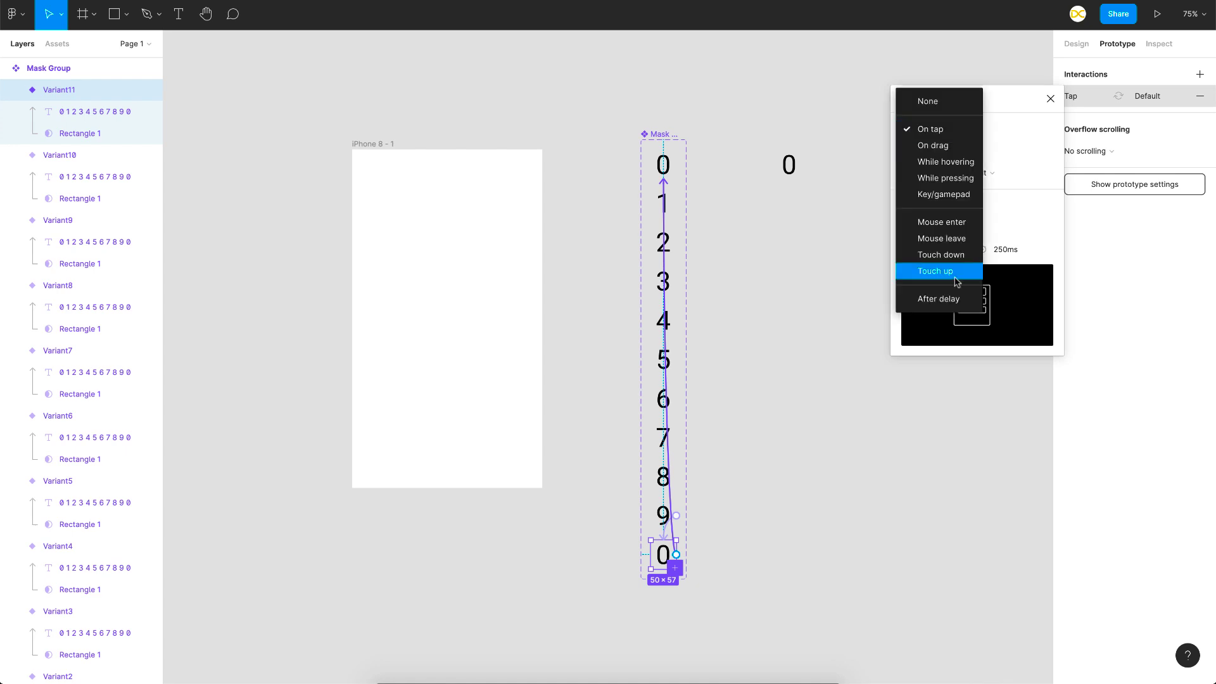
{"action": "left_click", "coordinate": [938, 298]}
Set the delay of the loop-back interaction to 1 ms and its animation to Instant.
{"action": "left_click", "coordinate": [1003, 133]}
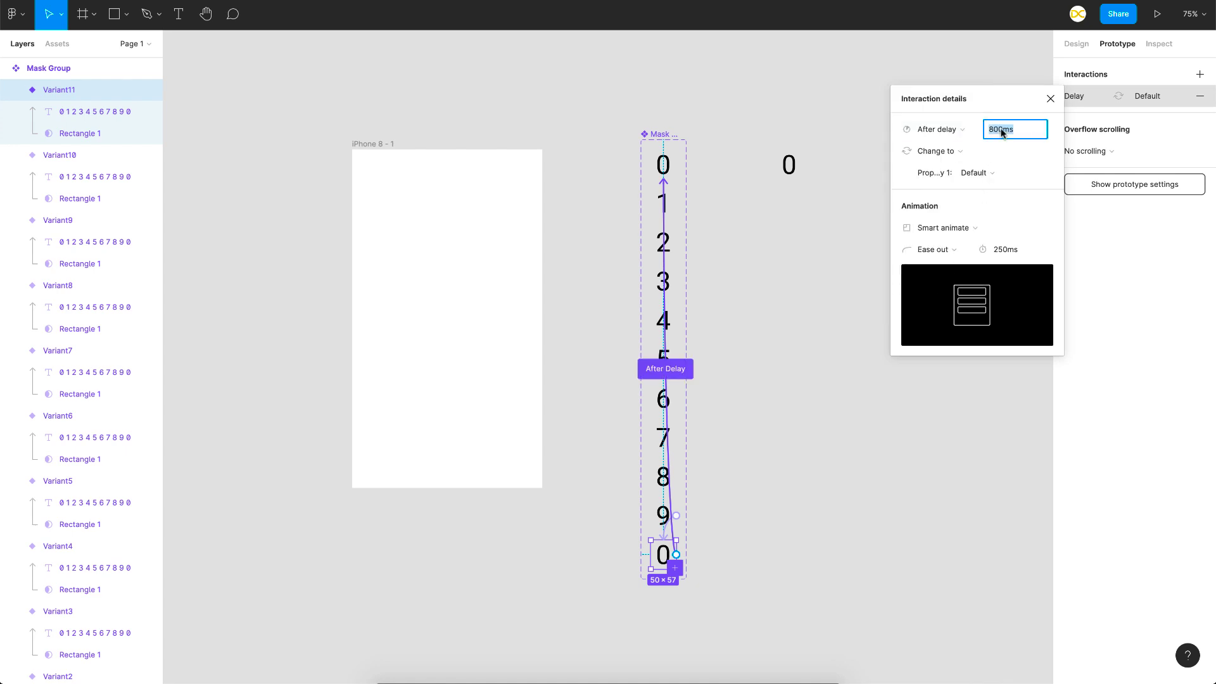
{"action": "type", "text": "1"}
{"action": "key", "text": "Return"}
{"action": "left_click", "coordinate": [976, 173]}
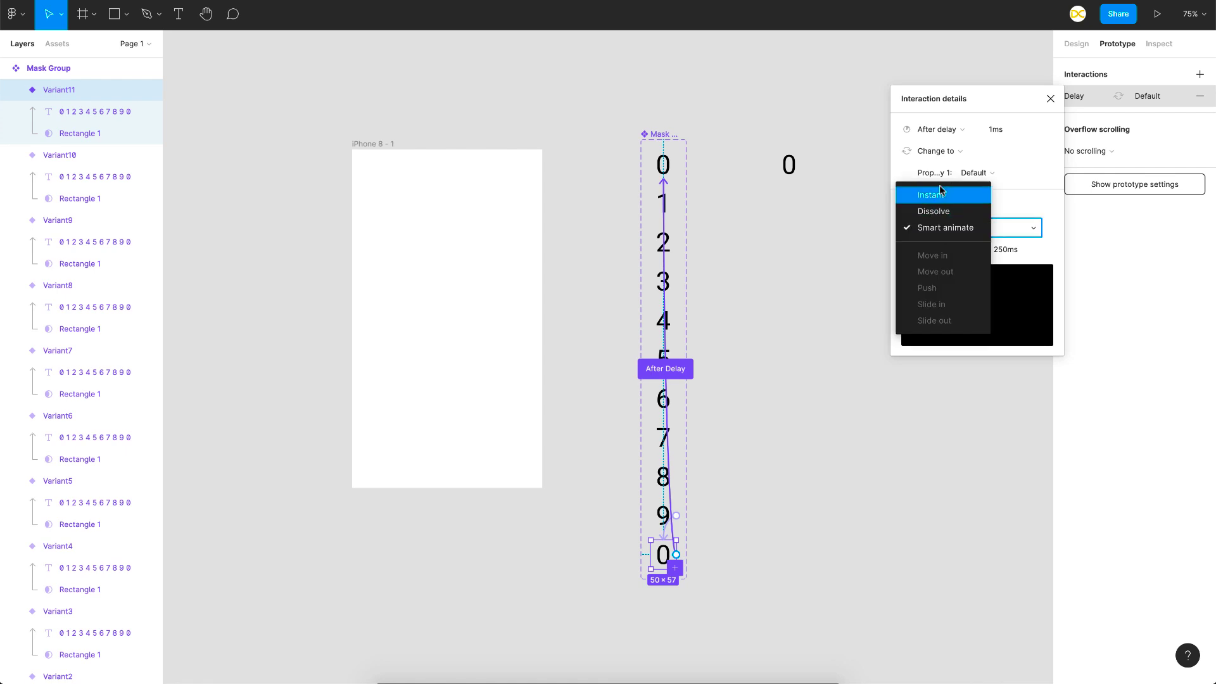
{"action": "key", "text": "Escape"}
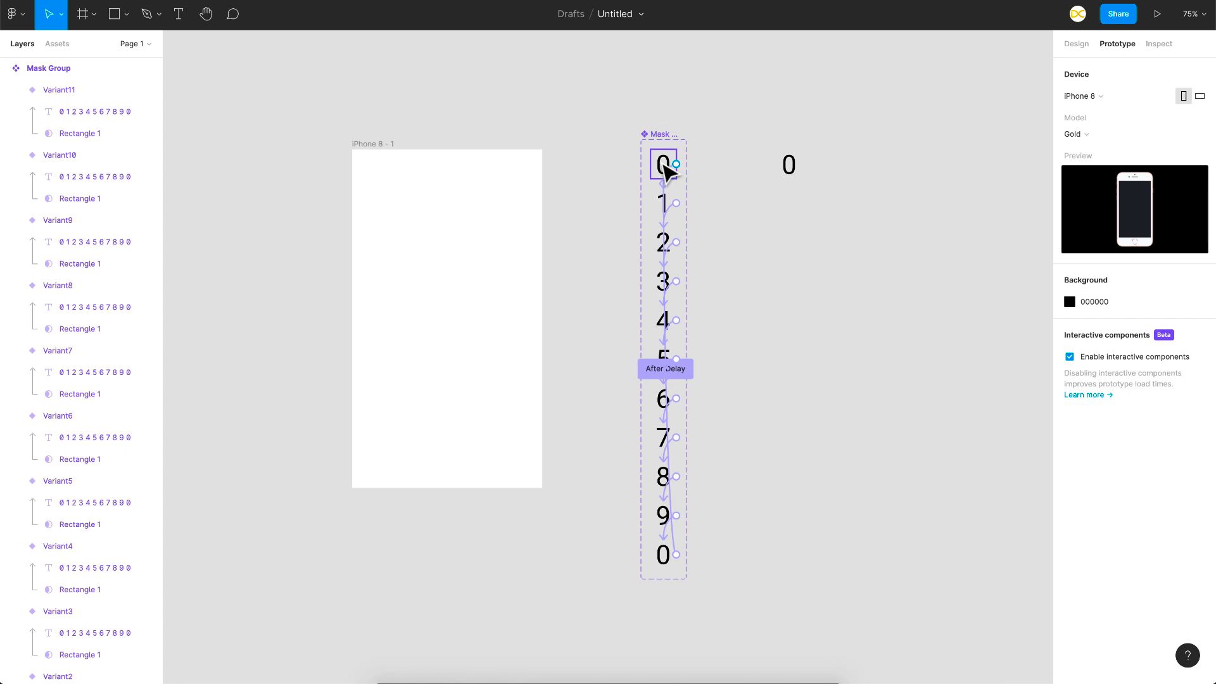
Place a copy of the Default digit in the iPhone 8 - 1 frame and launch the prototype preview of that frame.
{"action": "left_click_drag", "start_coordinate": [665, 166], "coordinate": [453, 318]}
{"action": "left_click", "coordinate": [532, 336]}
{"action": "left_click", "coordinate": [390, 144]}
{"action": "left_click", "coordinate": [1157, 15]}
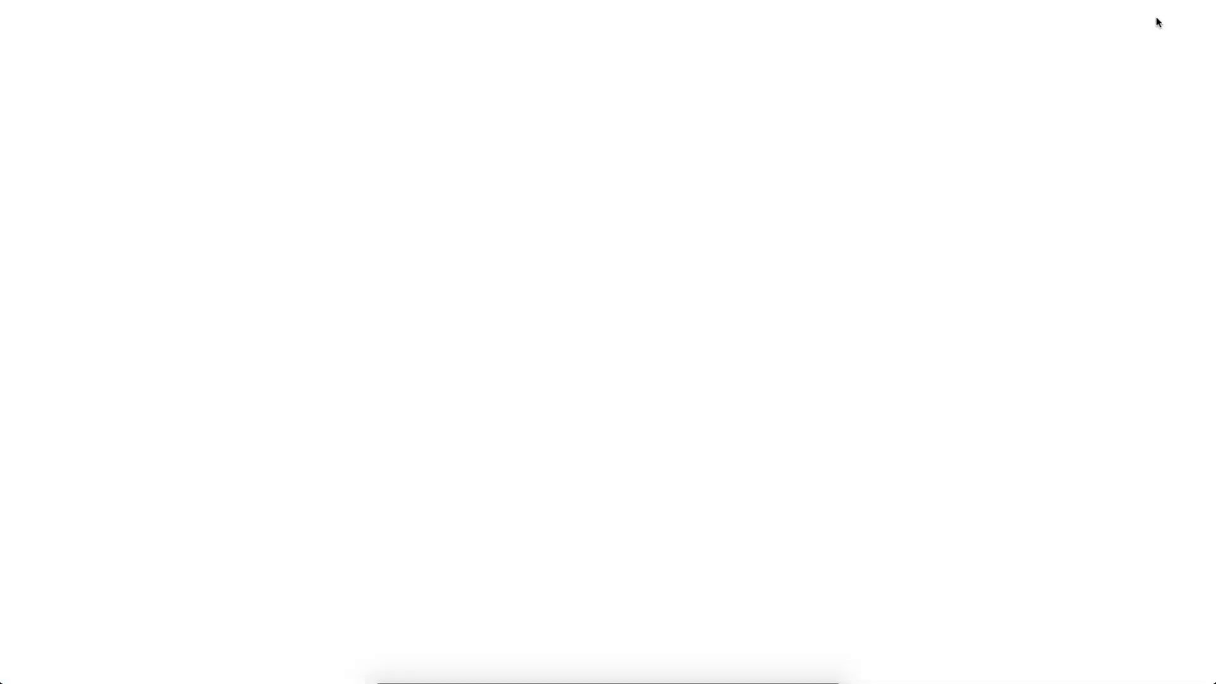
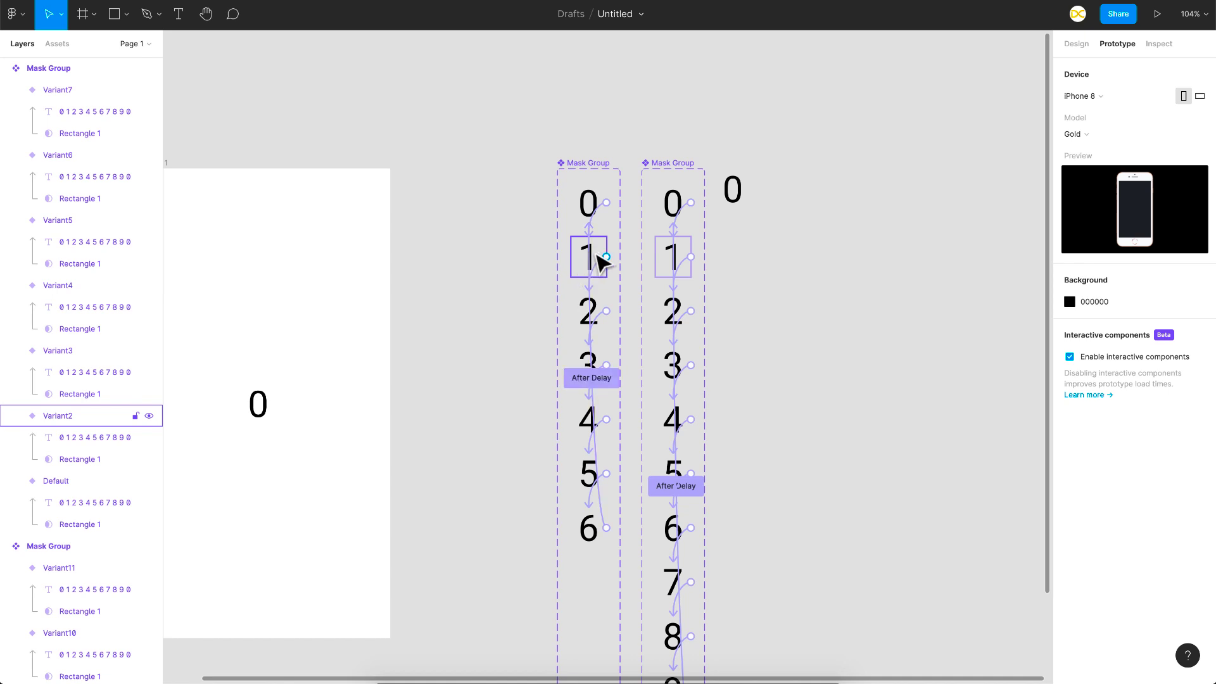
Select the variants from Default to Variant6 in the 0–6 digit component and set their After delay to 9750 ms.
{"action": "left_click_drag", "start_coordinate": [532, 182], "coordinate": [604, 490]}
{"action": "left_click", "coordinate": [1077, 96]}
{"action": "left_click", "coordinate": [1008, 133]}
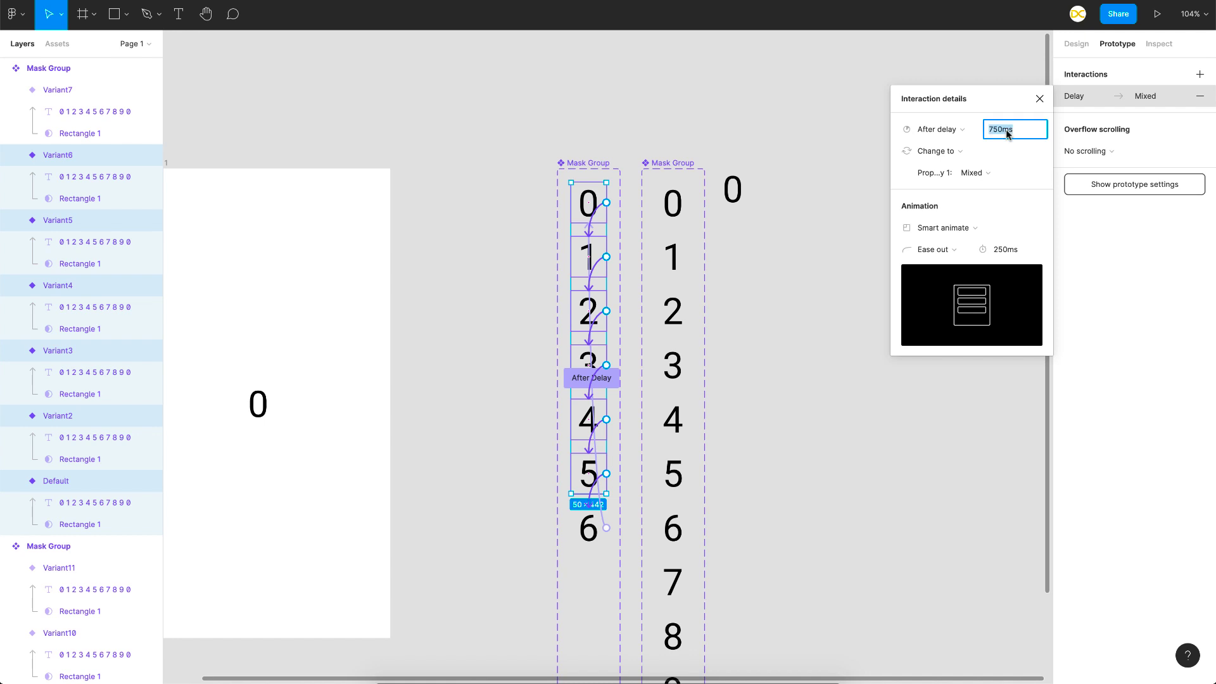
{"action": "key", "text": "Return"}
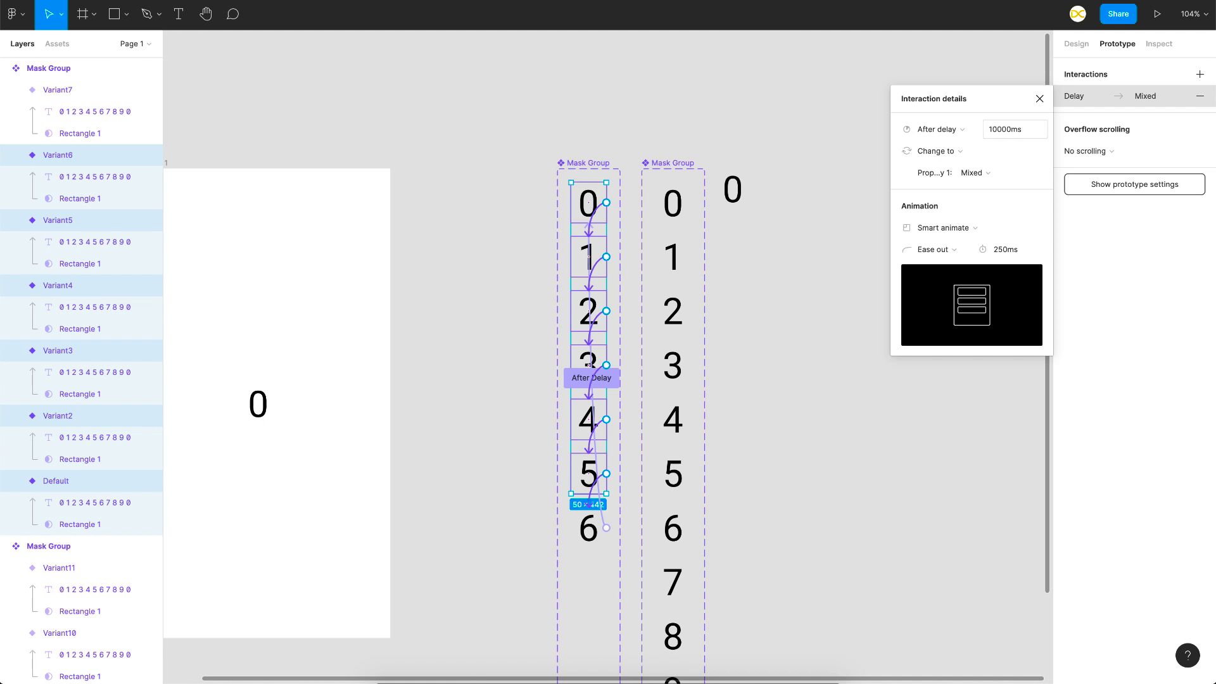
{"action": "left_click", "coordinate": [1002, 131]}
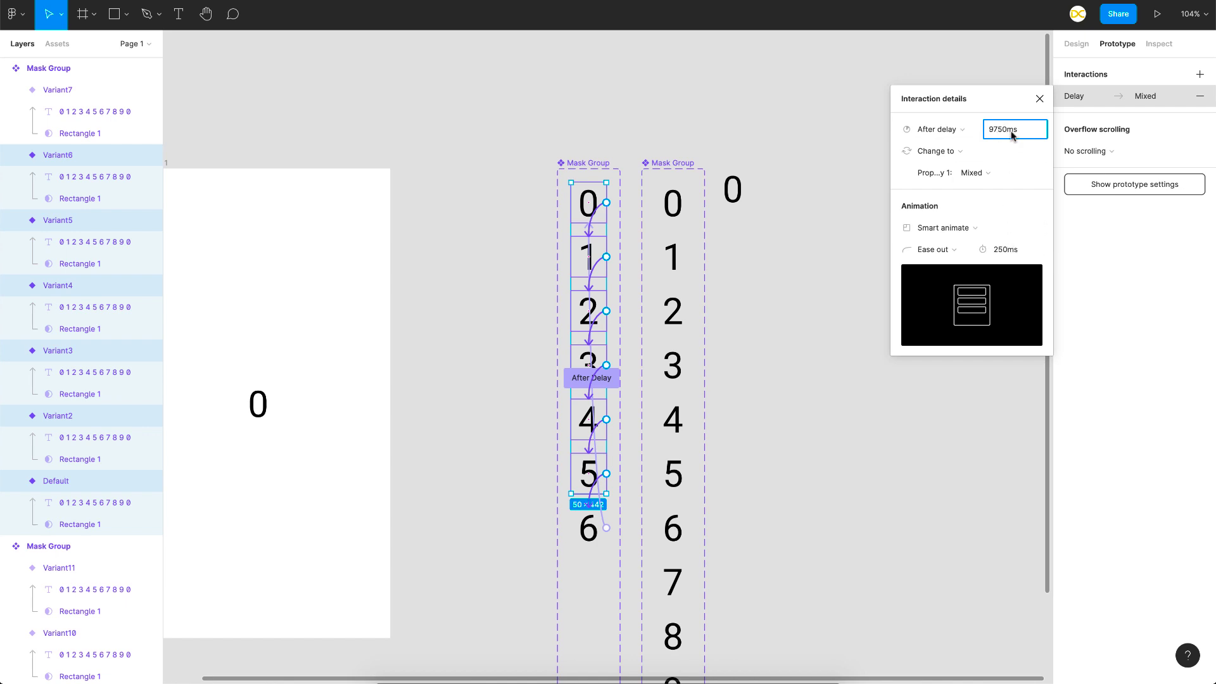
{"action": "left_click", "coordinate": [809, 238]}
Place a copy of the 0–6 component's Default digit in the iPhone 8 - 1 frame, beside the existing 0 as its tens digit.
{"action": "scroll", "coordinate": [779, 190], "scroll_direction": "left", "scroll_amount": 3}
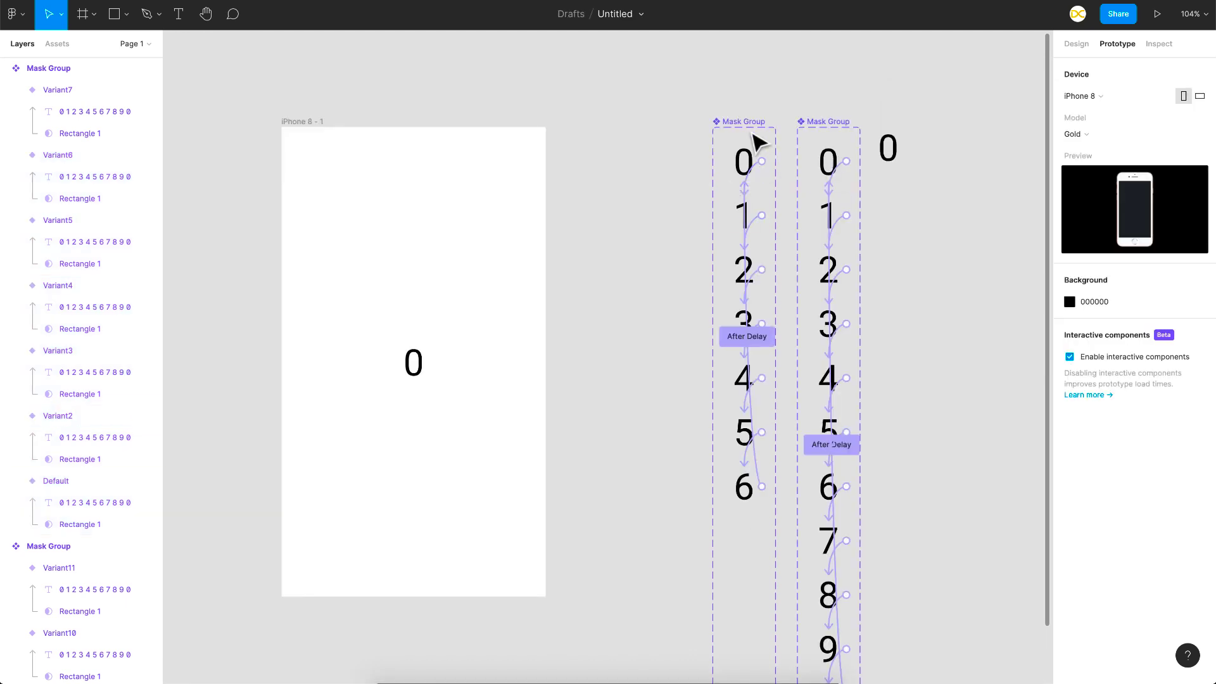
{"action": "scroll", "coordinate": [750, 143], "scroll_direction": "down", "scroll_amount": 3}
{"action": "left_click", "coordinate": [747, 156]}
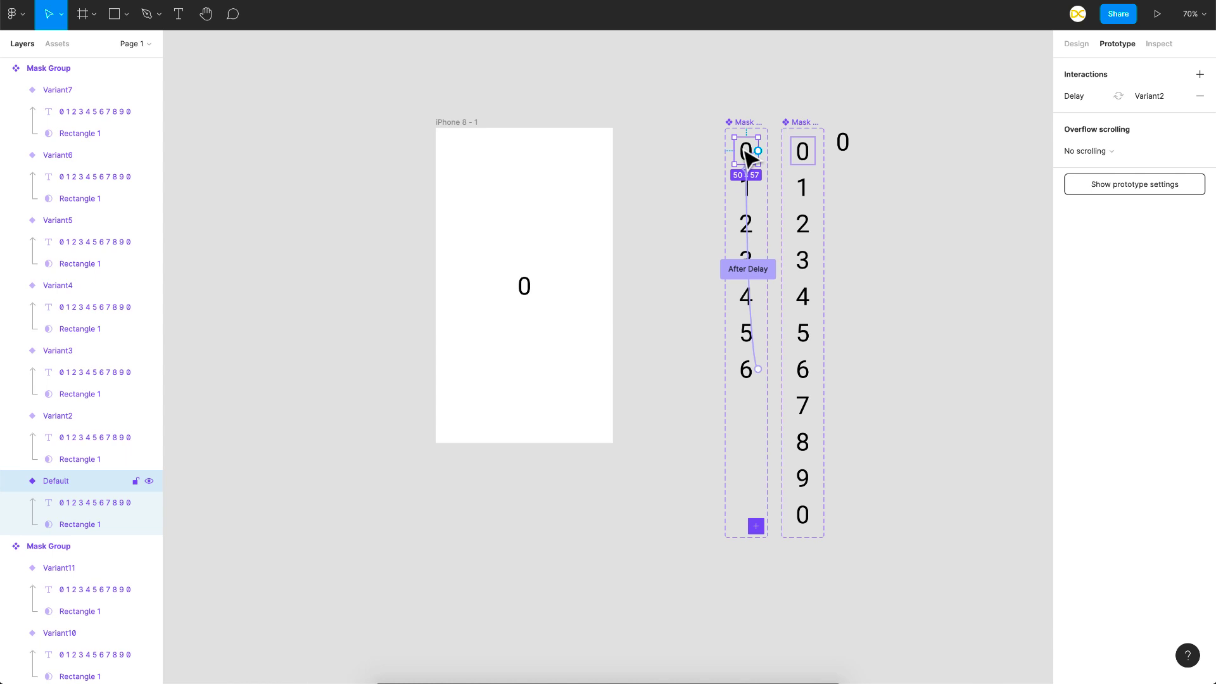
{"action": "left_click_drag", "start_coordinate": [746, 151], "coordinate": [507, 285]}
{"action": "scroll", "coordinate": [507, 286], "scroll_direction": "up", "scroll_amount": 5}
{"action": "scroll", "coordinate": [643, 282], "scroll_direction": "down", "scroll_amount": 3}
{"action": "key", "text": "Escape"}
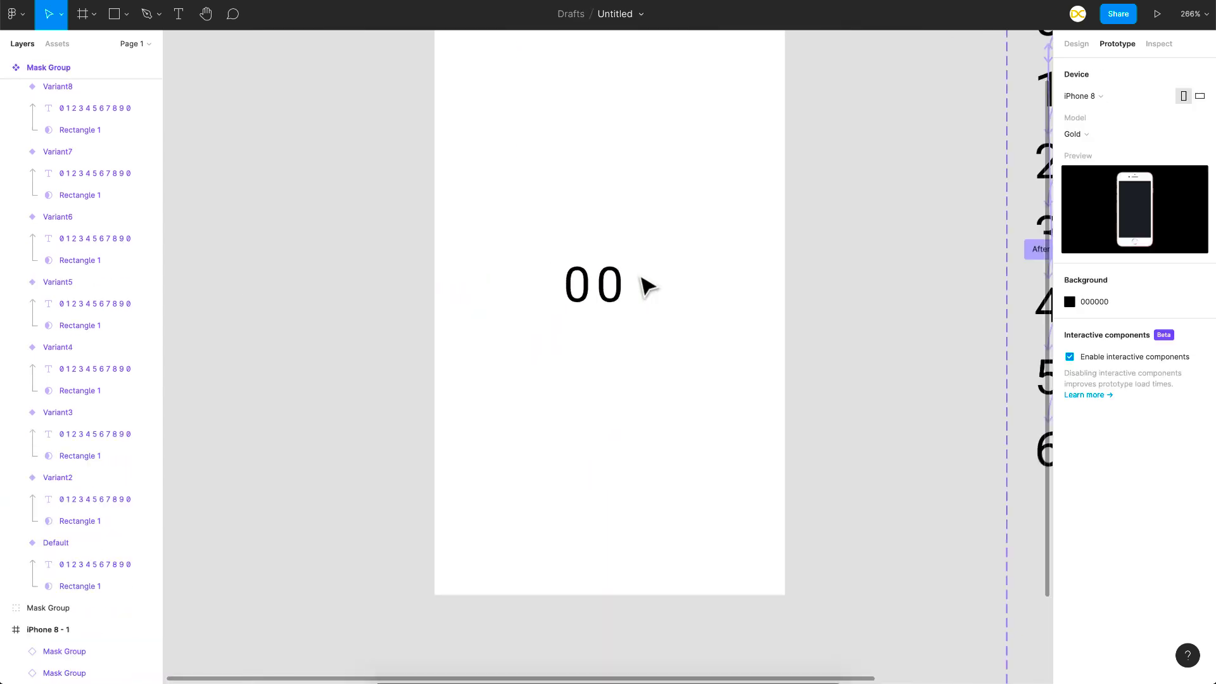
Select the two digits in the iPhone 8 - 1 frame and launch the prototype preview.
{"action": "left_click_drag", "start_coordinate": [672, 232], "coordinate": [567, 337]}
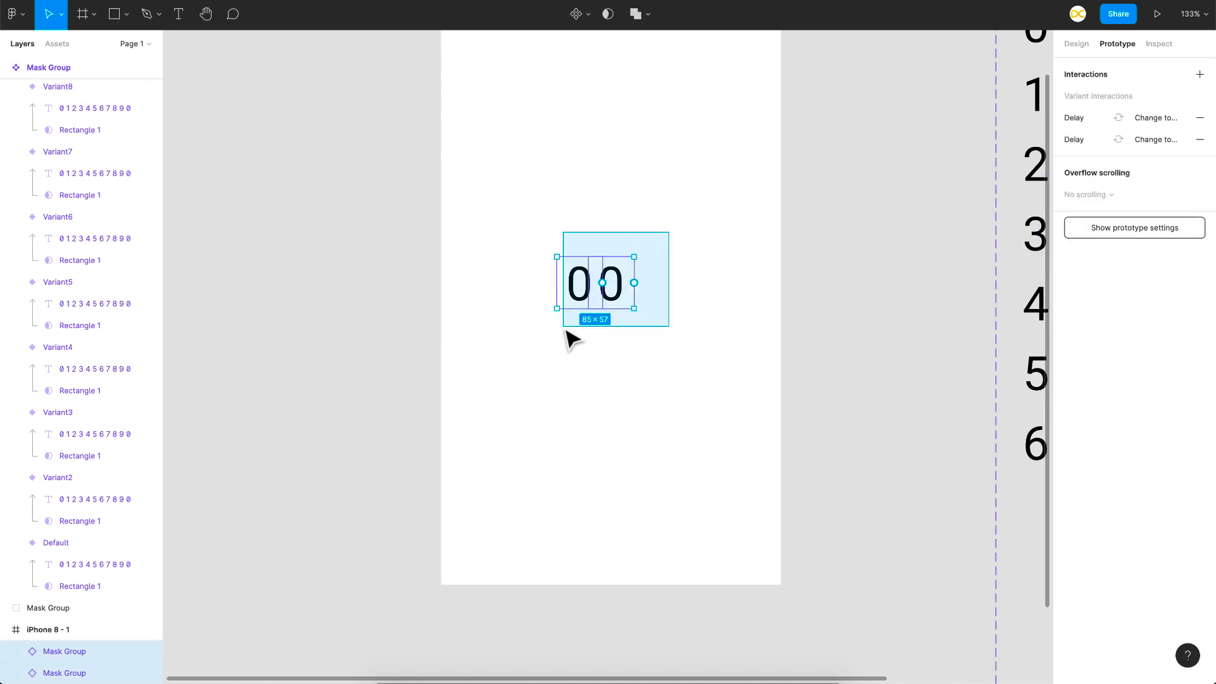
{"action": "scroll", "coordinate": [567, 335], "scroll_direction": "up", "scroll_amount": 5}
{"action": "key", "text": "ctrl+alt+Return"}
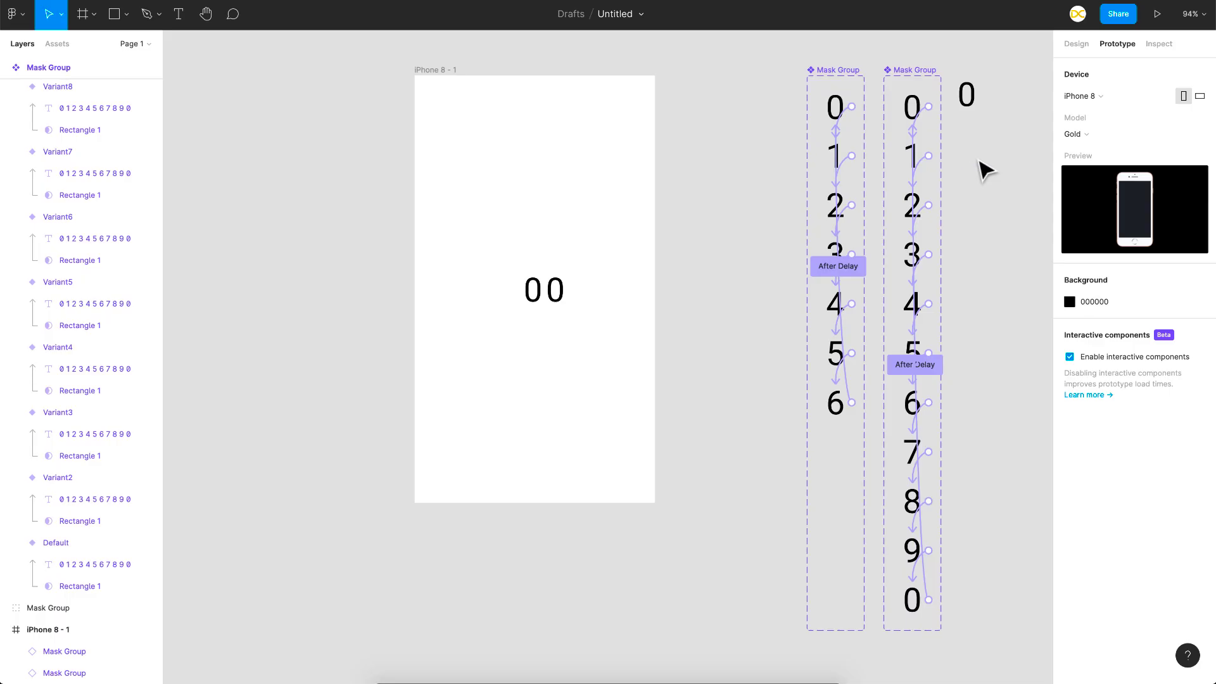
Duplicate the 0–6 digit component set beside the original and delete variants 3 to 6 from the copy.
{"action": "left_click_drag", "start_coordinate": [842, 79], "coordinate": [754, 81]}
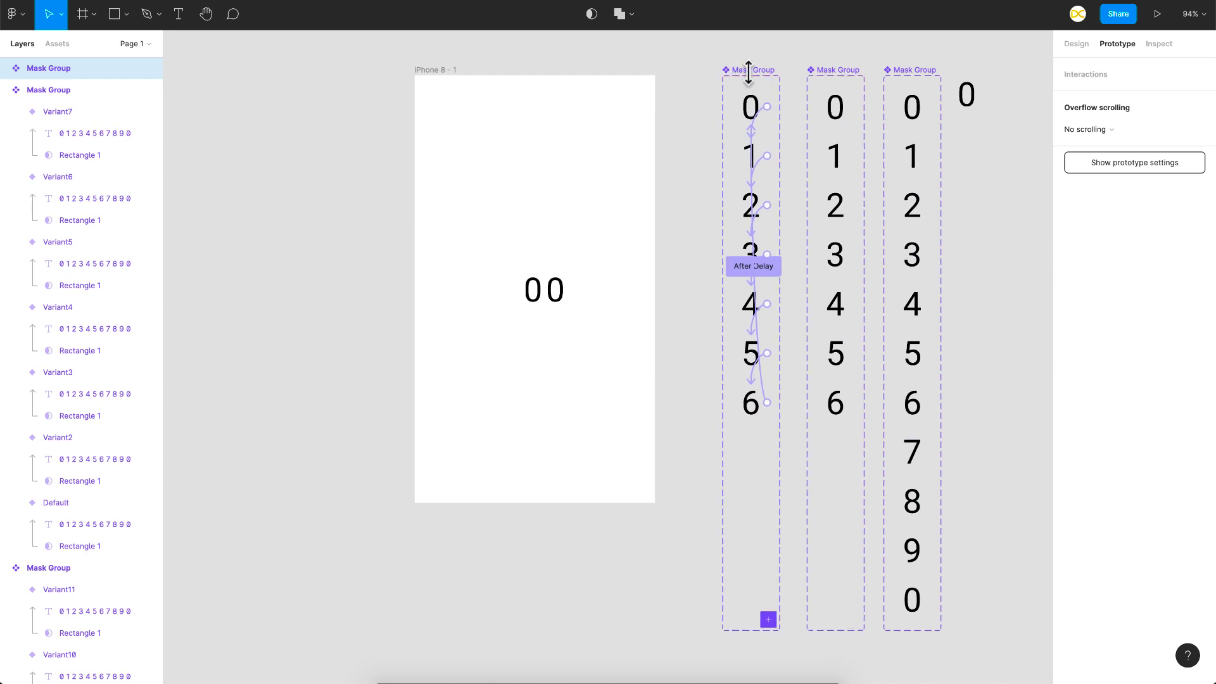
{"action": "left_click", "coordinate": [706, 103]}
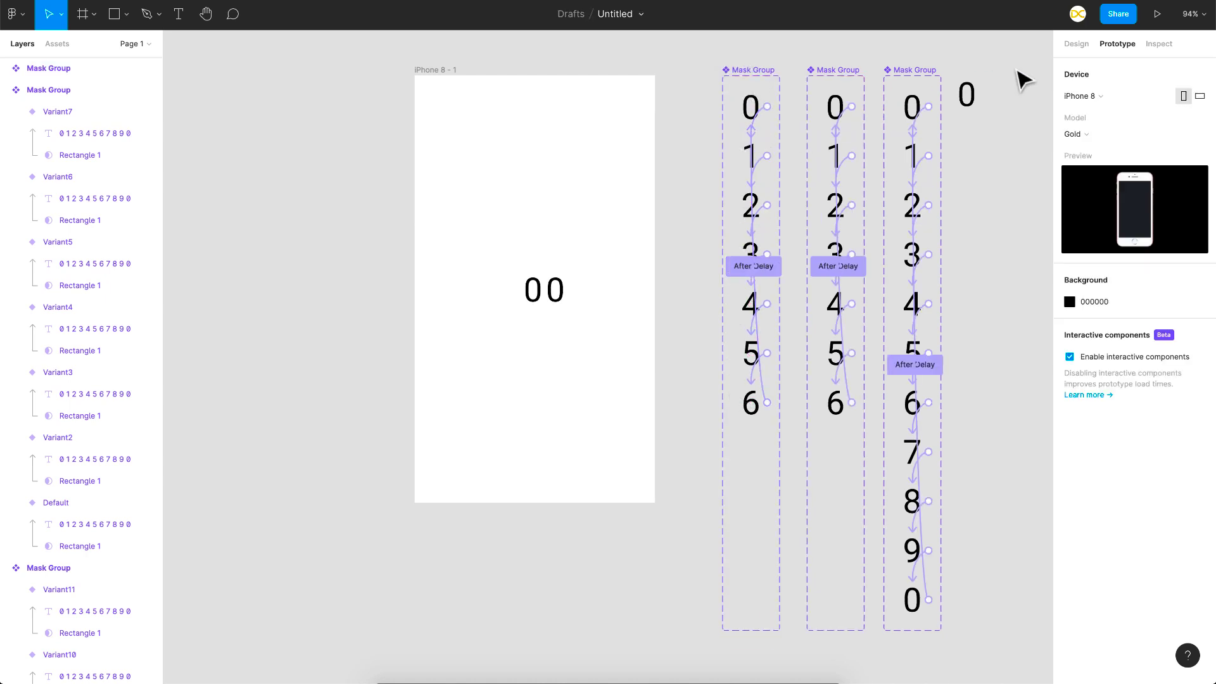
{"action": "left_click", "coordinate": [1076, 43]}
{"action": "scroll", "coordinate": [665, 225], "scroll_direction": "up", "scroll_amount": 5}
{"action": "scroll", "coordinate": [665, 225], "scroll_direction": "down", "scroll_amount": 5}
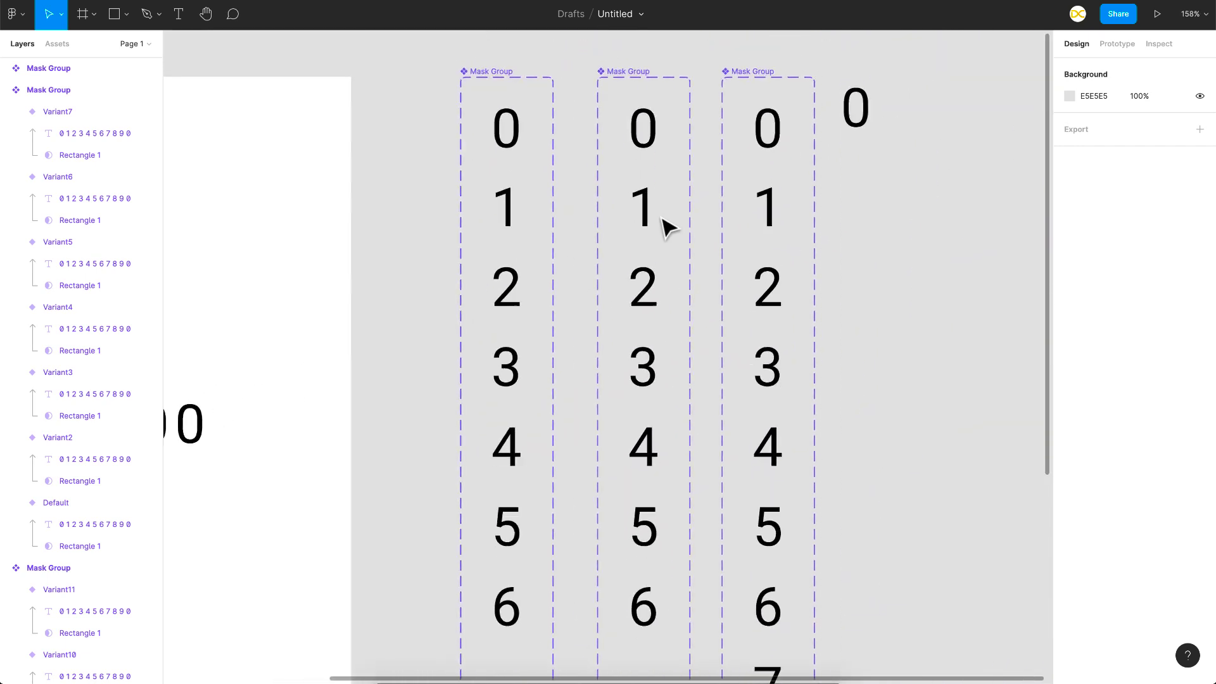
{"action": "left_click_drag", "start_coordinate": [476, 288], "coordinate": [583, 582]}
{"action": "key", "text": "Delete"}
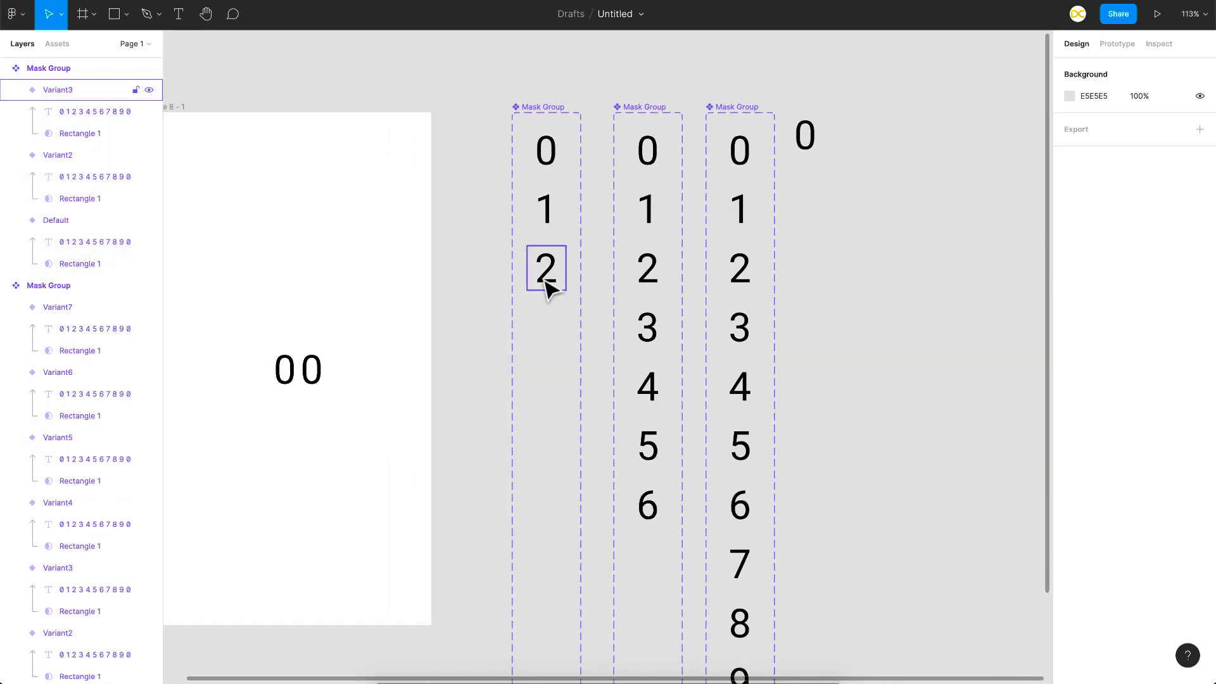
Move the 1 and 2 variants of the new component set down together, leaving a gap beneath the 0.
{"action": "left_click", "coordinate": [547, 209]}
{"action": "left_click", "coordinate": [556, 279], "text": "shift"}
{"action": "left_click_drag", "start_coordinate": [557, 279], "coordinate": [579, 157]}
Set the After delay of the new component set's Default variant to 20000 ms.
{"action": "left_click", "coordinate": [543, 155]}
{"action": "left_click", "coordinate": [1118, 44]}
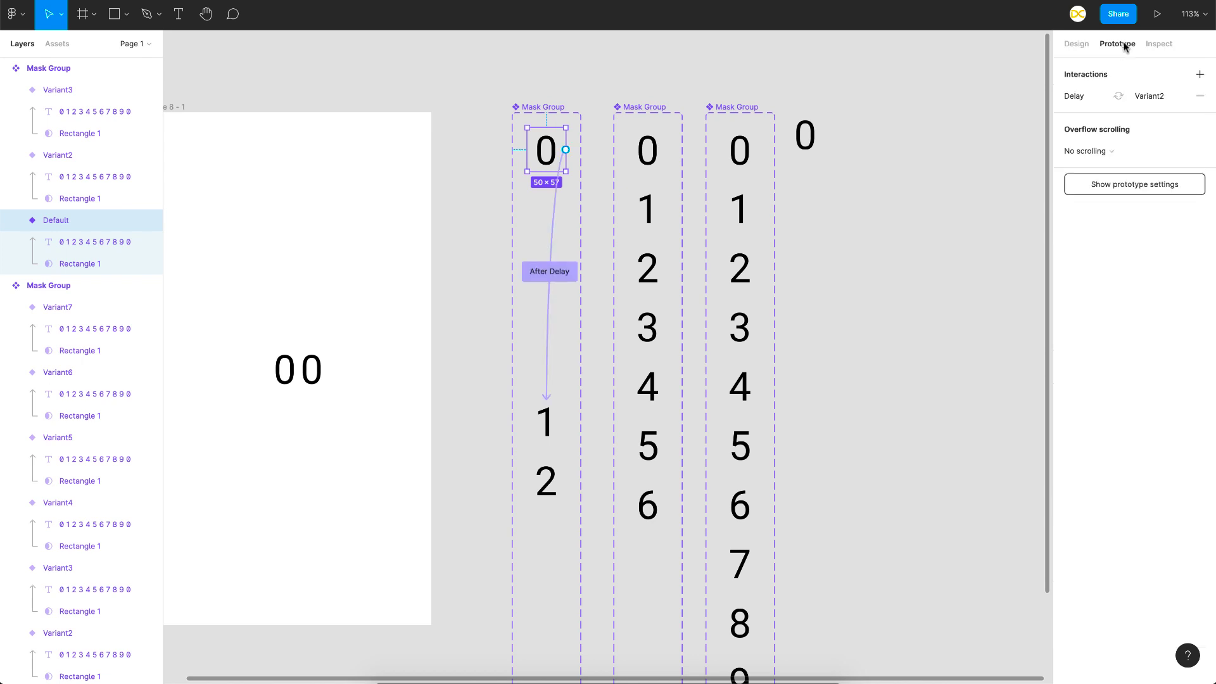
{"action": "left_click", "coordinate": [1089, 96]}
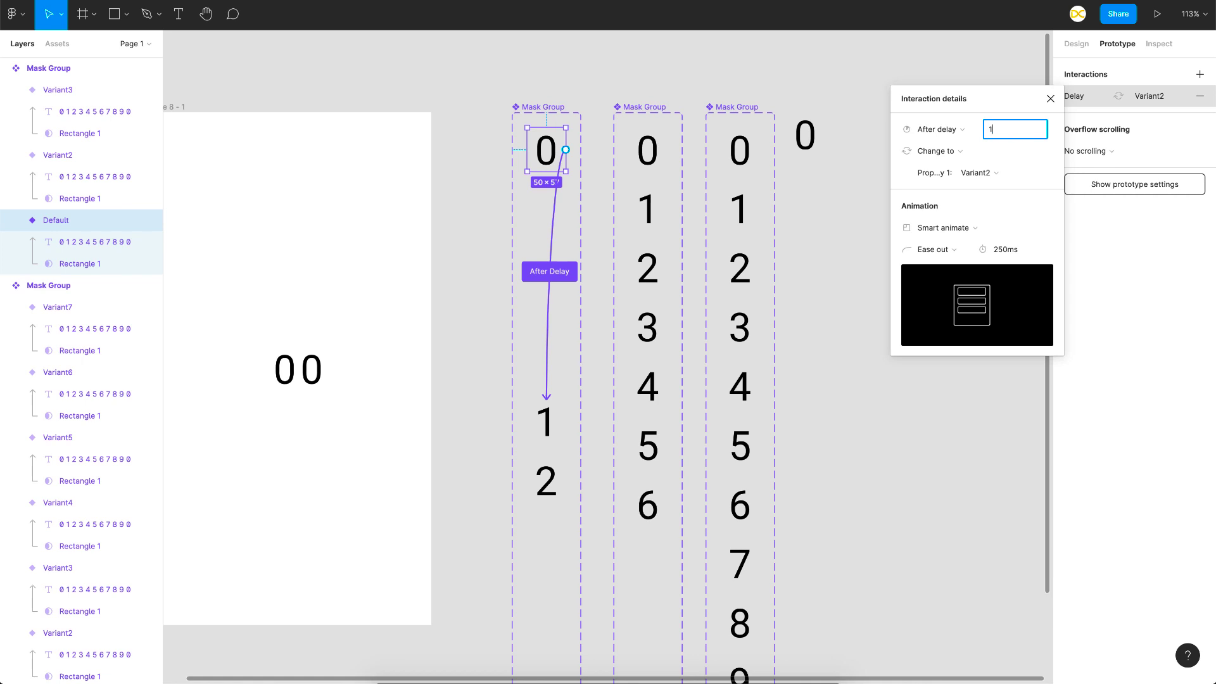
{"action": "type", "text": "100000"}
{"action": "key", "text": "Return"}
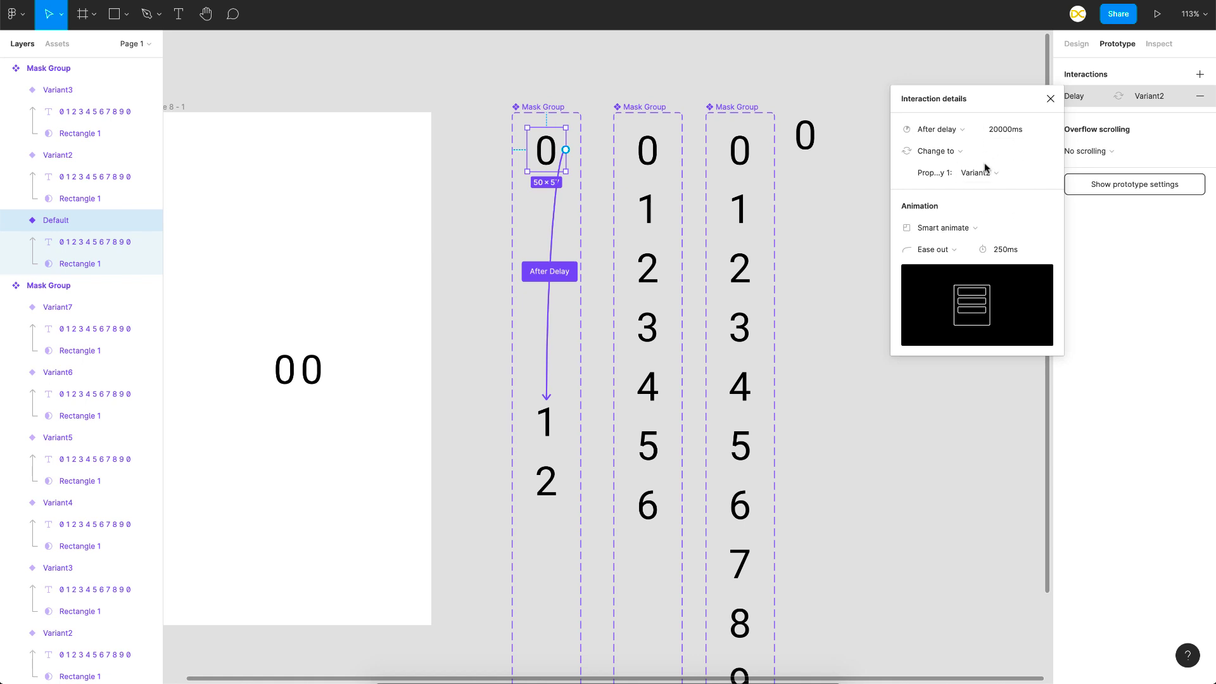
{"action": "left_click", "coordinate": [859, 125]}
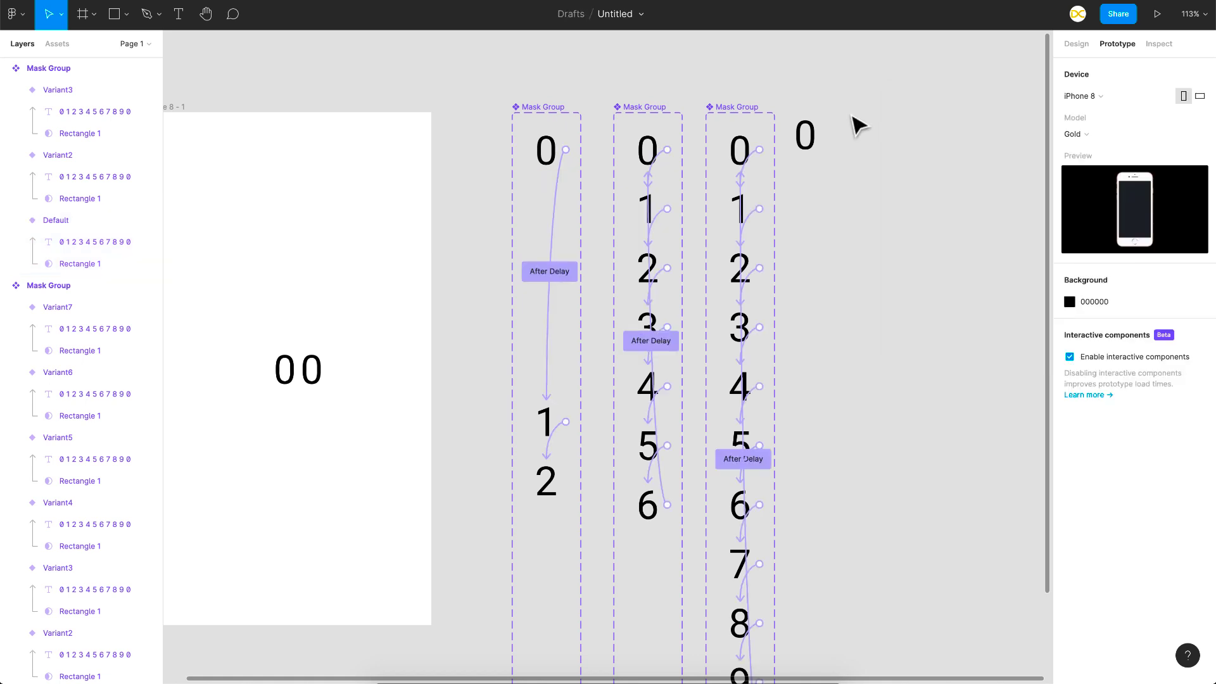
Add two extra copies each of the 0 and 1 variants, spacing them vertically in the new component set with the 2 last.
{"action": "left_click", "coordinate": [559, 174]}
{"action": "left_click_drag", "start_coordinate": [559, 166], "coordinate": [550, 296]}
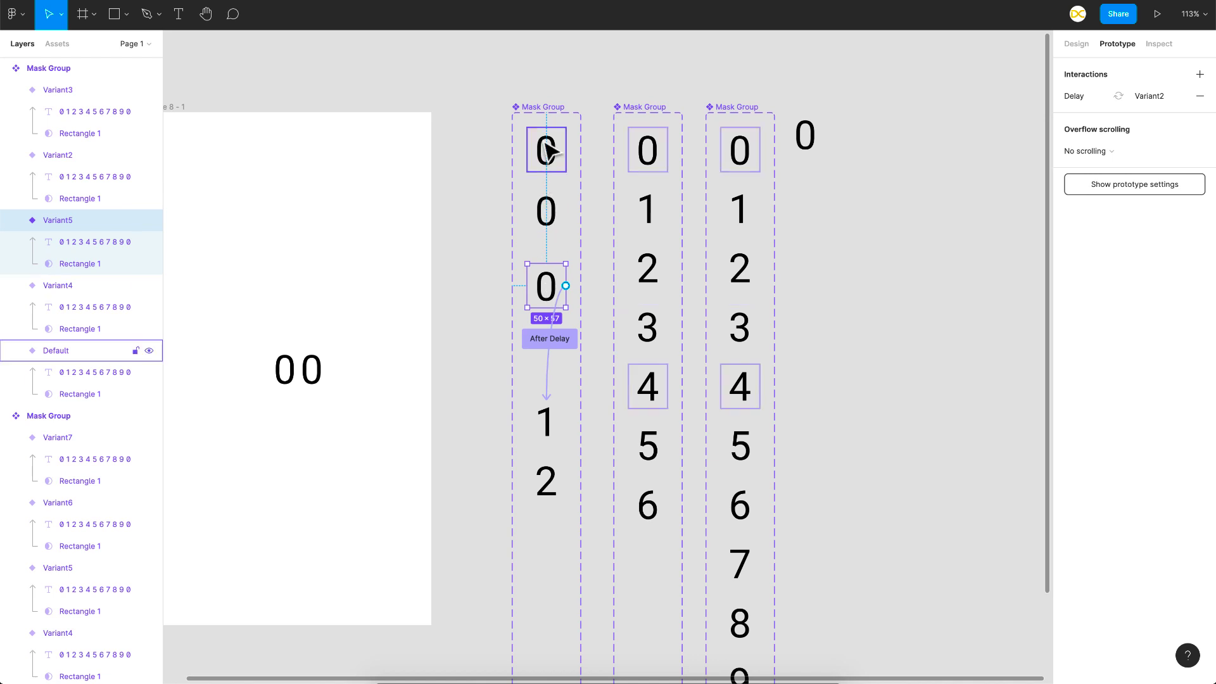
{"action": "left_click_drag", "start_coordinate": [546, 422], "coordinate": [554, 367]}
{"action": "left_click", "coordinate": [551, 483]}
{"action": "left_click_drag", "start_coordinate": [551, 484], "coordinate": [551, 544]}
{"action": "left_click", "coordinate": [557, 374]}
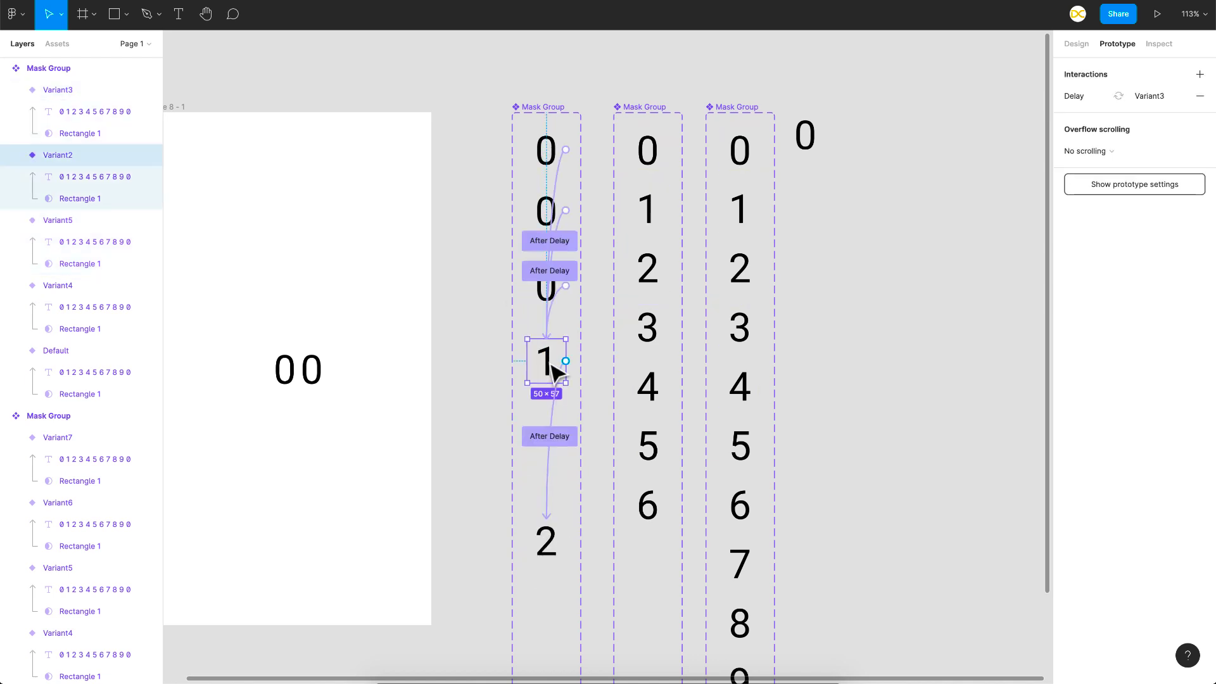
{"action": "left_click_drag", "start_coordinate": [558, 374], "coordinate": [556, 507]}
Connect the Default 0 to the second 0, Variant4, with an After delay trigger of 20000 ms.
{"action": "scroll", "coordinate": [524, 529], "scroll_direction": "up", "scroll_amount": 3}
{"action": "left_click", "coordinate": [608, 204]}
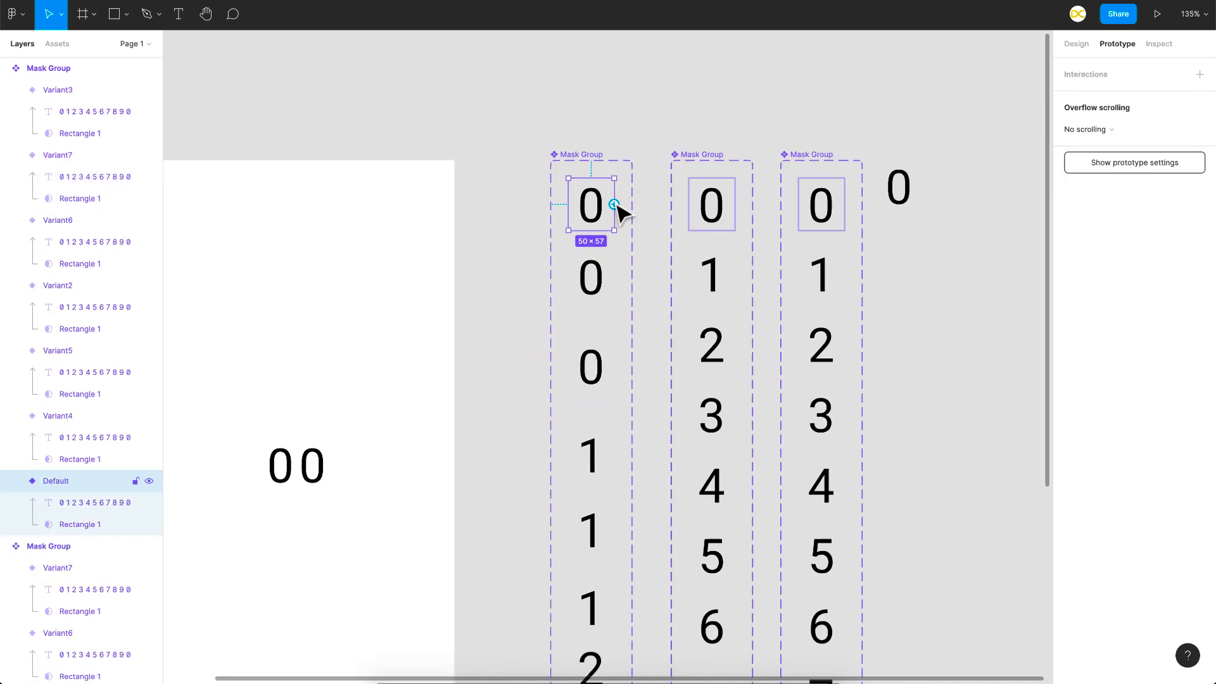
{"action": "left_click_drag", "start_coordinate": [614, 204], "coordinate": [594, 282]}
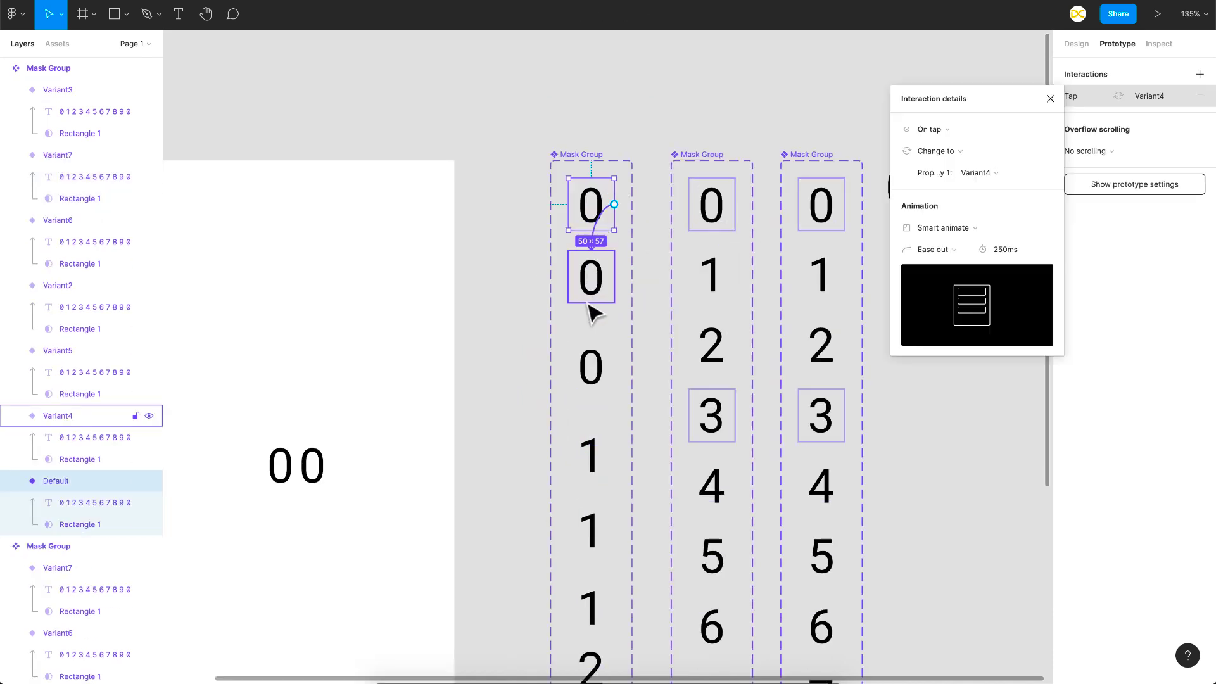
{"action": "scroll", "coordinate": [599, 291], "scroll_direction": "up", "scroll_amount": 3}
{"action": "left_click", "coordinate": [931, 129]}
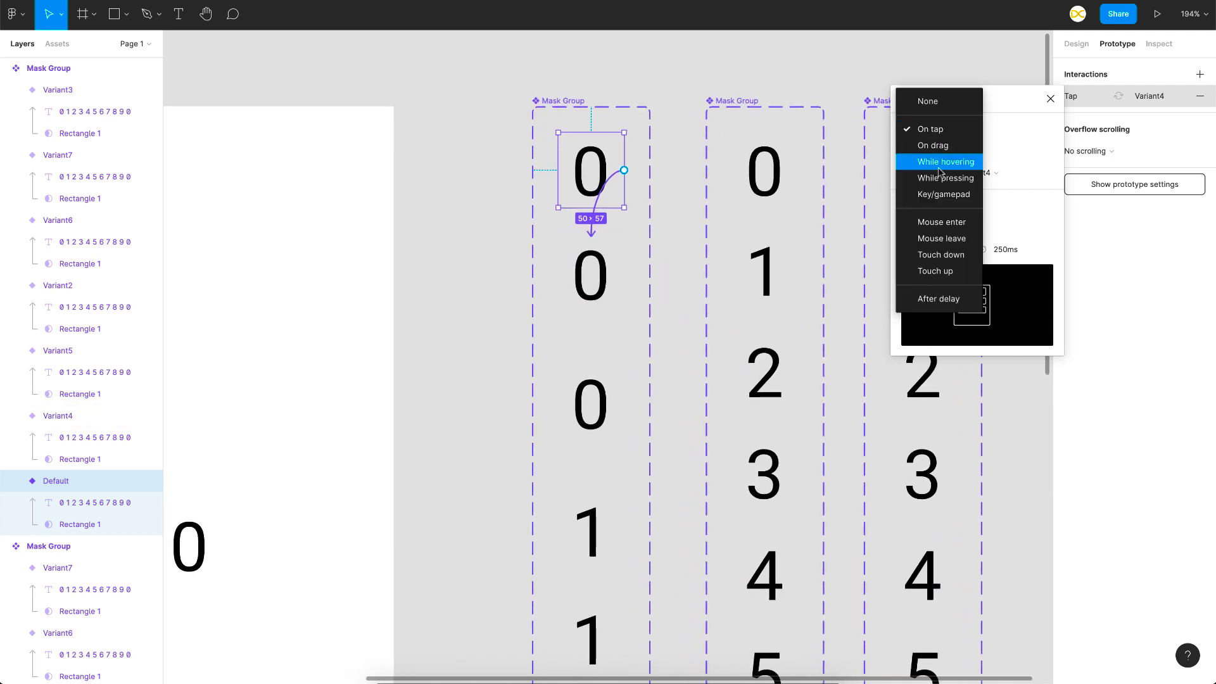
{"action": "left_click", "coordinate": [937, 299]}
{"action": "left_click", "coordinate": [1000, 129]}
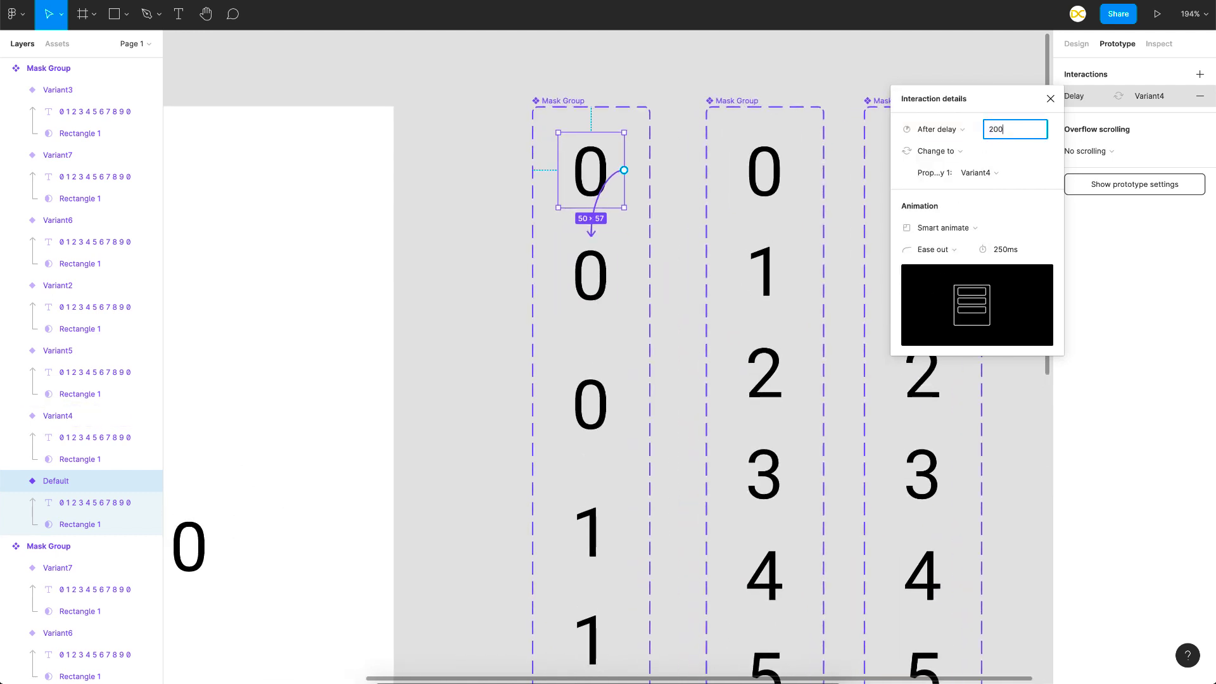
{"action": "key", "text": "Return"}
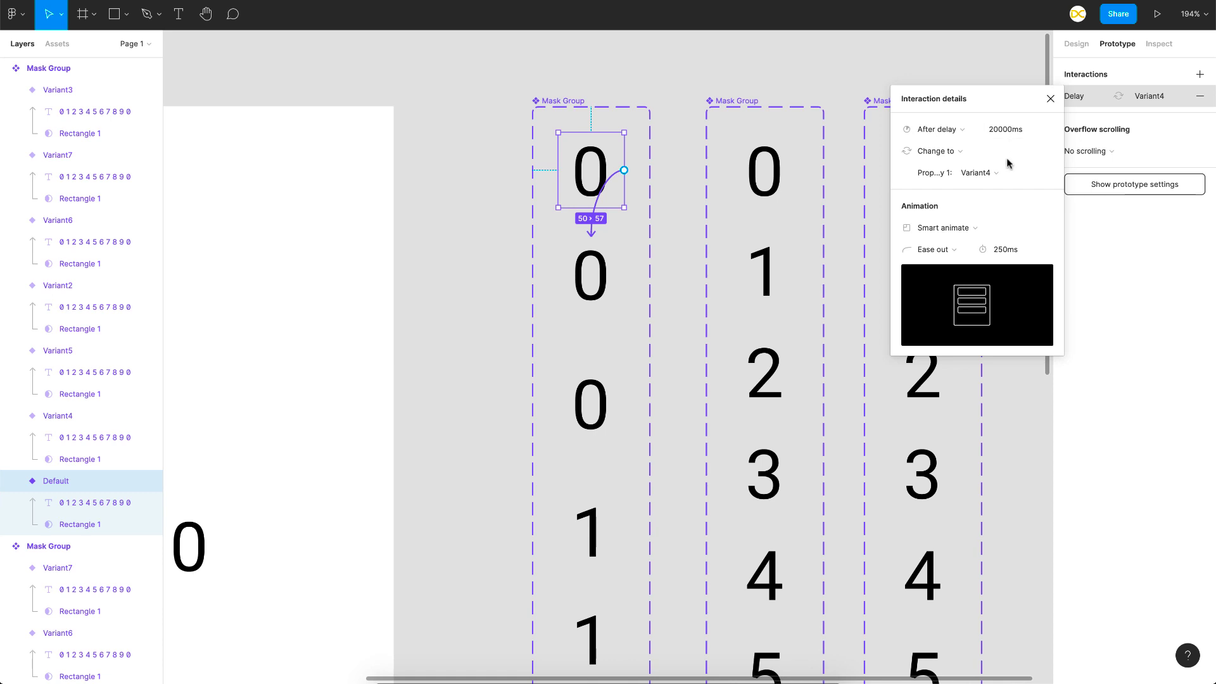
Connect the second 0, Variant4, to the third 0, Variant5, with an After delay trigger of 20000 ms.
{"action": "left_click", "coordinate": [615, 282]}
{"action": "left_click_drag", "start_coordinate": [624, 274], "coordinate": [583, 408]}
{"action": "left_click", "coordinate": [954, 133]}
{"action": "left_click", "coordinate": [931, 298]}
{"action": "left_click", "coordinate": [1000, 130]}
{"action": "type", "text": "20000"}
{"action": "key", "text": "Return"}
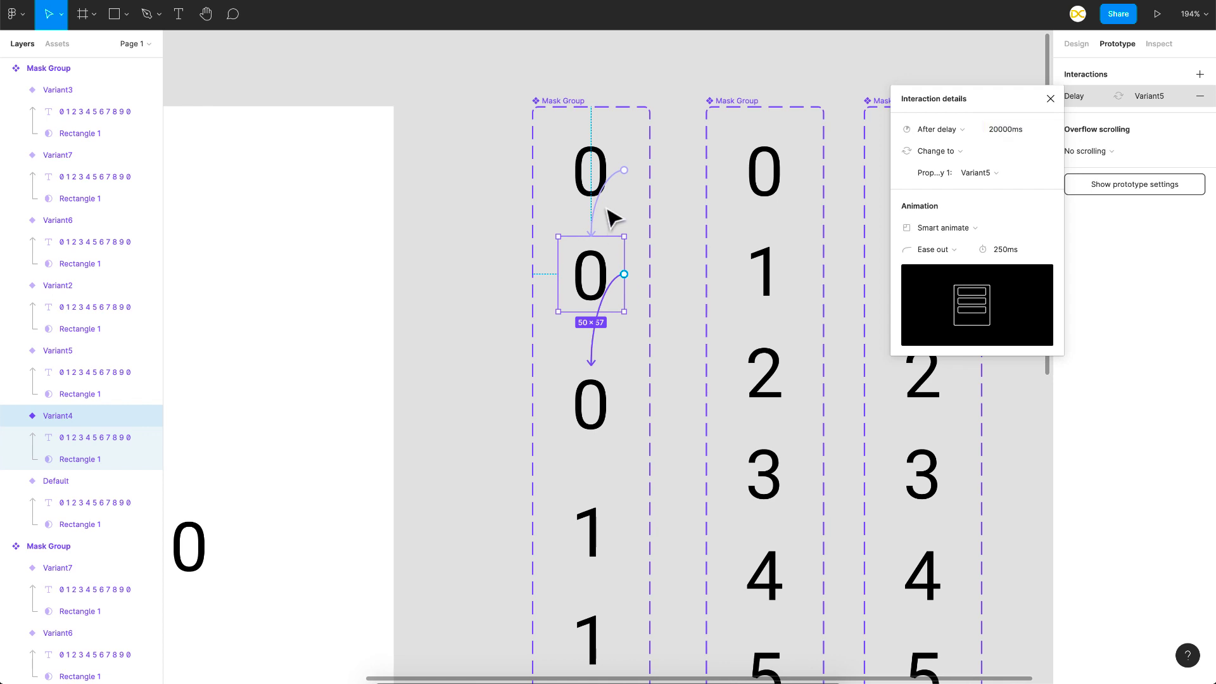
Connect the third 0, Variant5, to the first 1, Variant2, with an After delay trigger.
{"action": "scroll", "coordinate": [596, 418], "scroll_direction": "down", "scroll_amount": 5}
{"action": "left_click", "coordinate": [602, 415]}
{"action": "left_click_drag", "start_coordinate": [607, 409], "coordinate": [592, 478]}
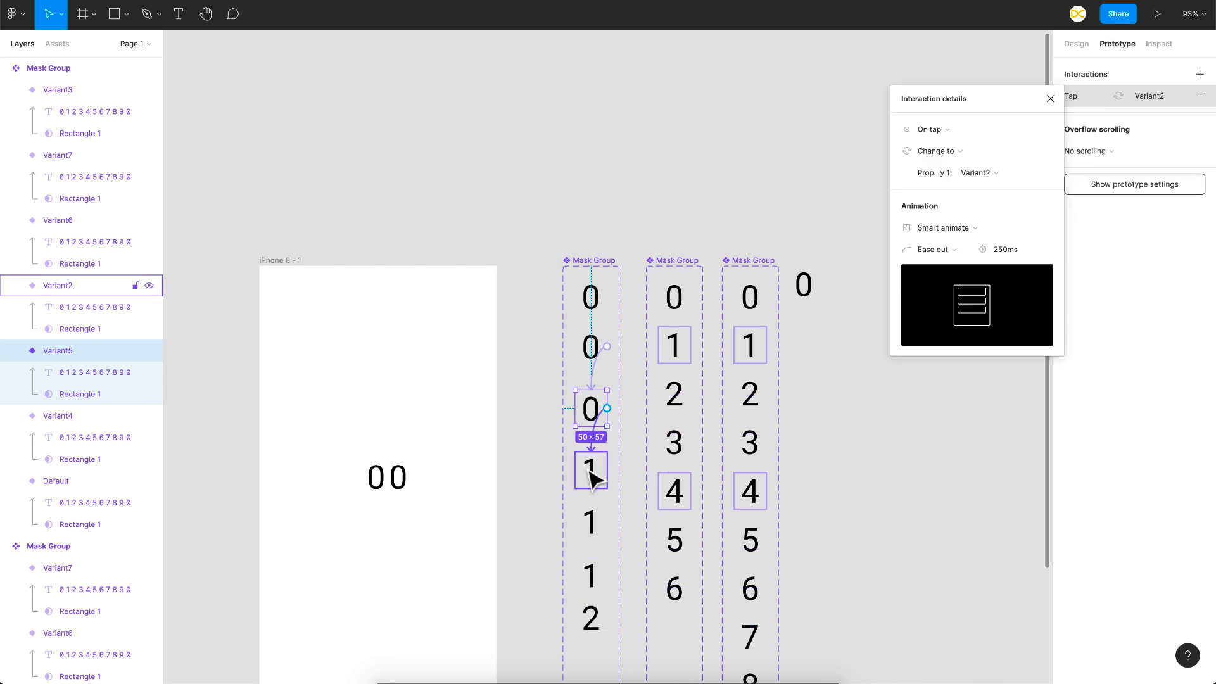
{"action": "left_click", "coordinate": [930, 128]}
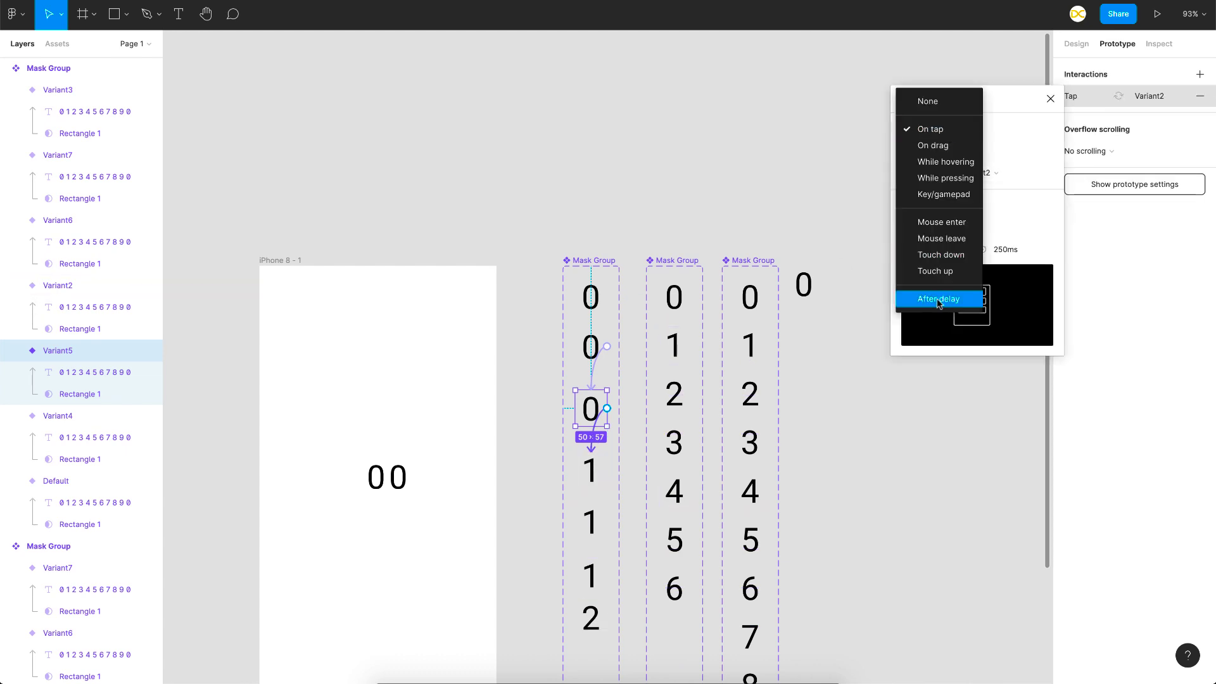
{"action": "left_click", "coordinate": [938, 299]}
{"action": "left_click", "coordinate": [808, 493]}
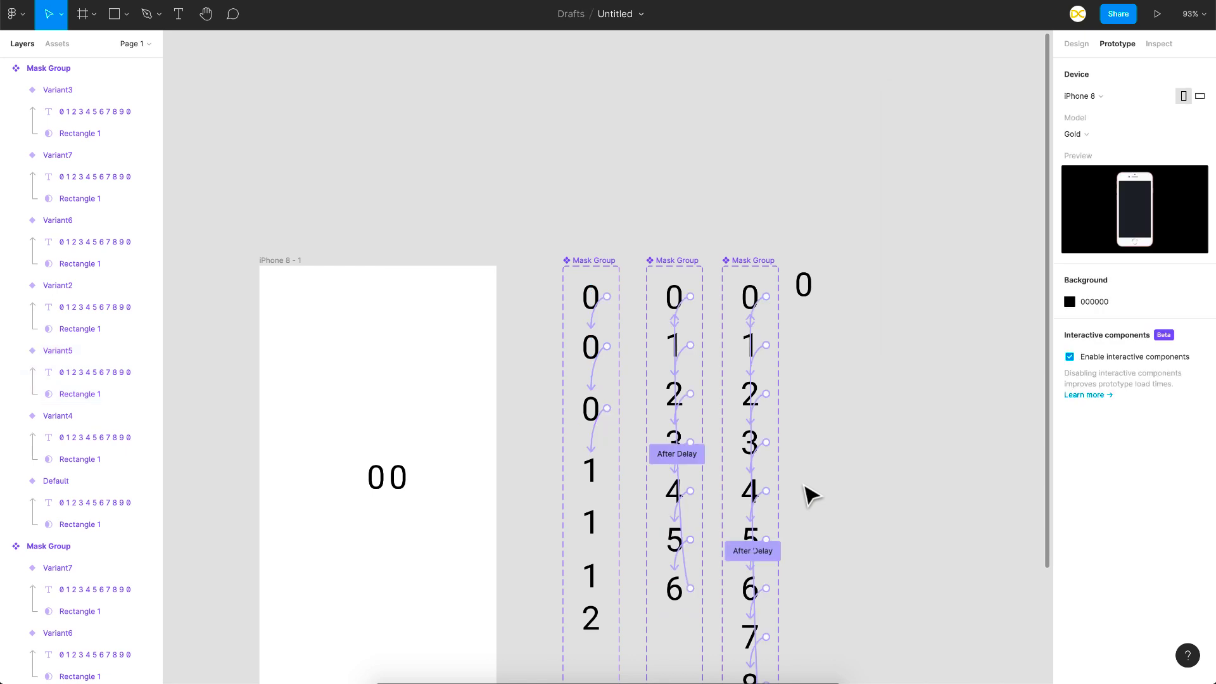
Place a copy of the minutes component's Default 0 in the iPhone 8 - 1 frame, before the two seconds digits.
{"action": "scroll", "coordinate": [809, 493], "scroll_direction": "up", "scroll_amount": 5}
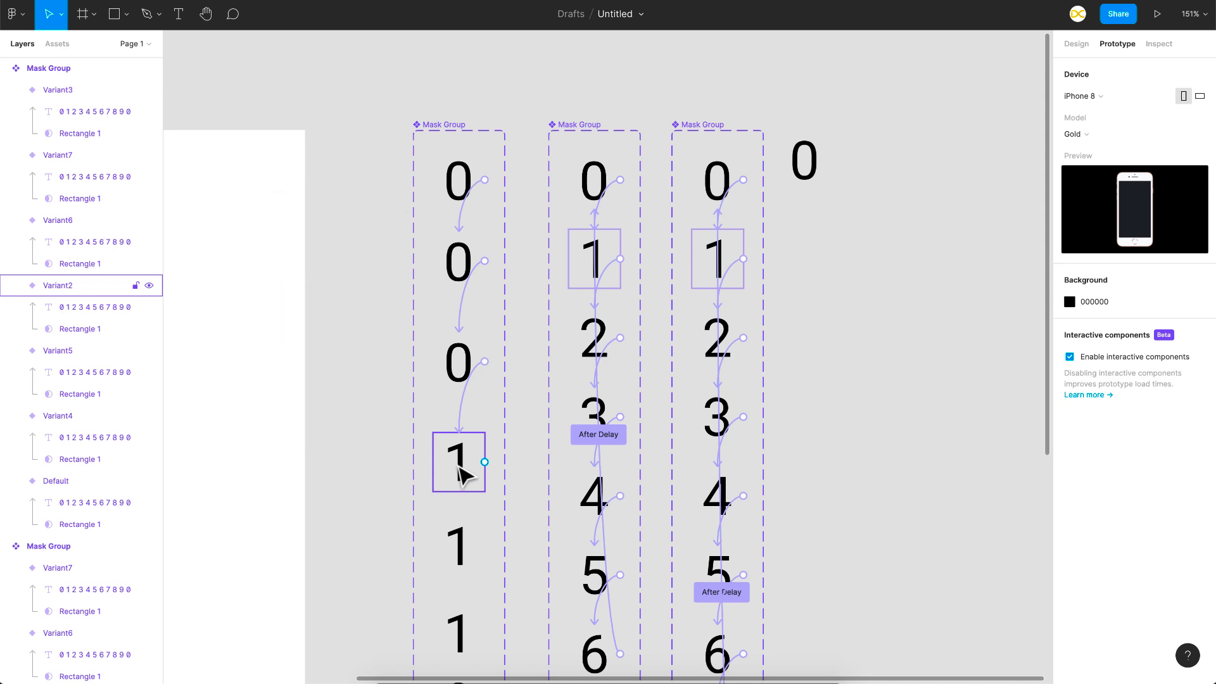
{"action": "scroll", "coordinate": [460, 474], "scroll_direction": "down", "scroll_amount": 5}
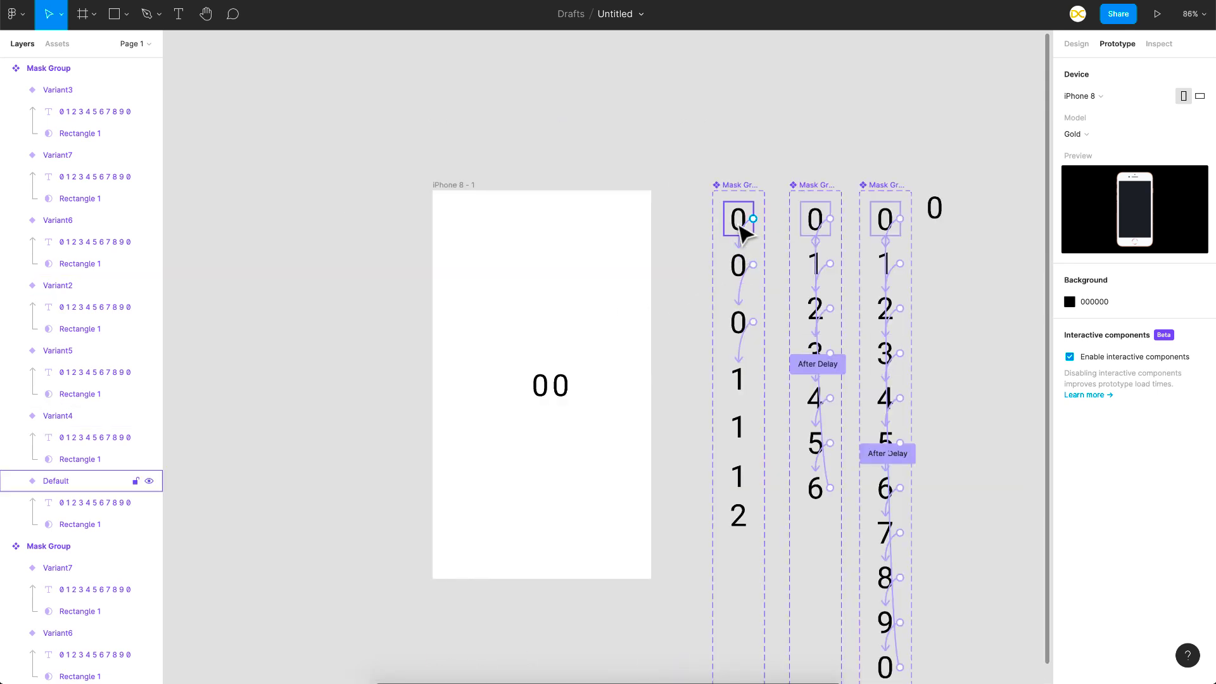
{"action": "left_click_drag", "start_coordinate": [743, 224], "coordinate": [513, 399]}
{"action": "scroll", "coordinate": [527, 440], "scroll_direction": "up", "scroll_amount": 5}
{"action": "key", "text": "Escape"}
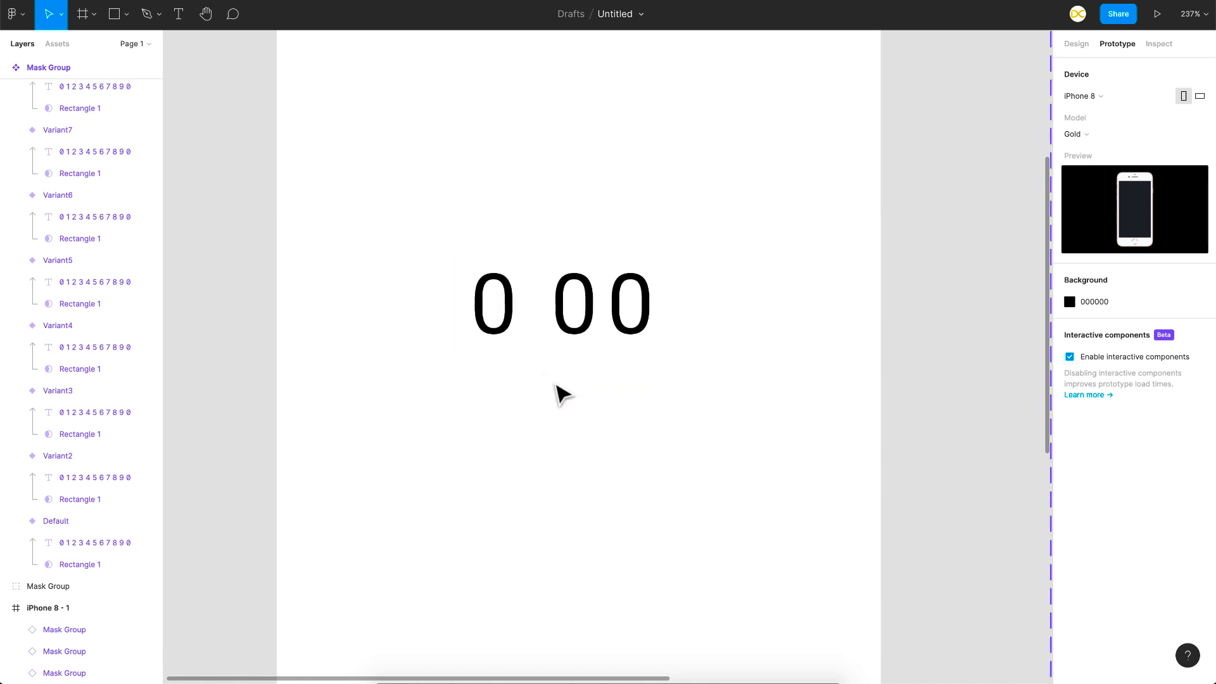
Add a ":" text layer and position it between the minutes digit and the seconds digits.
{"action": "key", "text": "t"}
{"action": "key", "text": "ctrl+z"}
{"action": "left_click", "coordinate": [573, 206]}
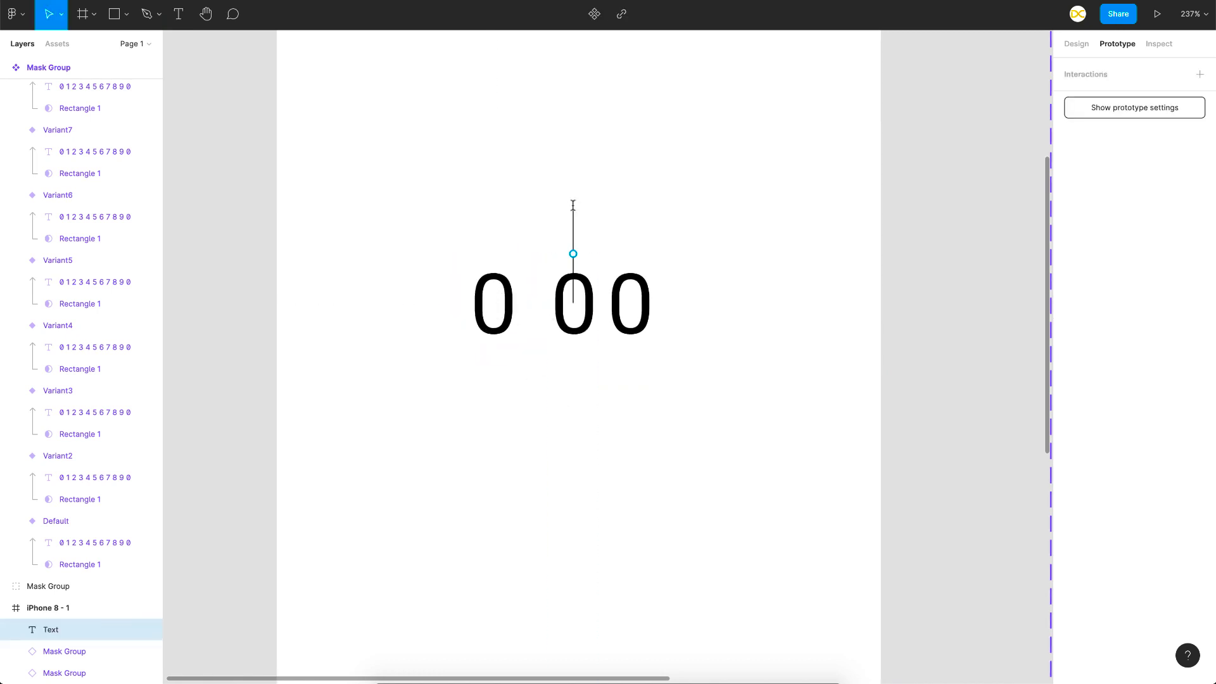
{"action": "type", "text": ":"}
{"action": "key", "text": "Escape"}
{"action": "key", "text": "alt"}
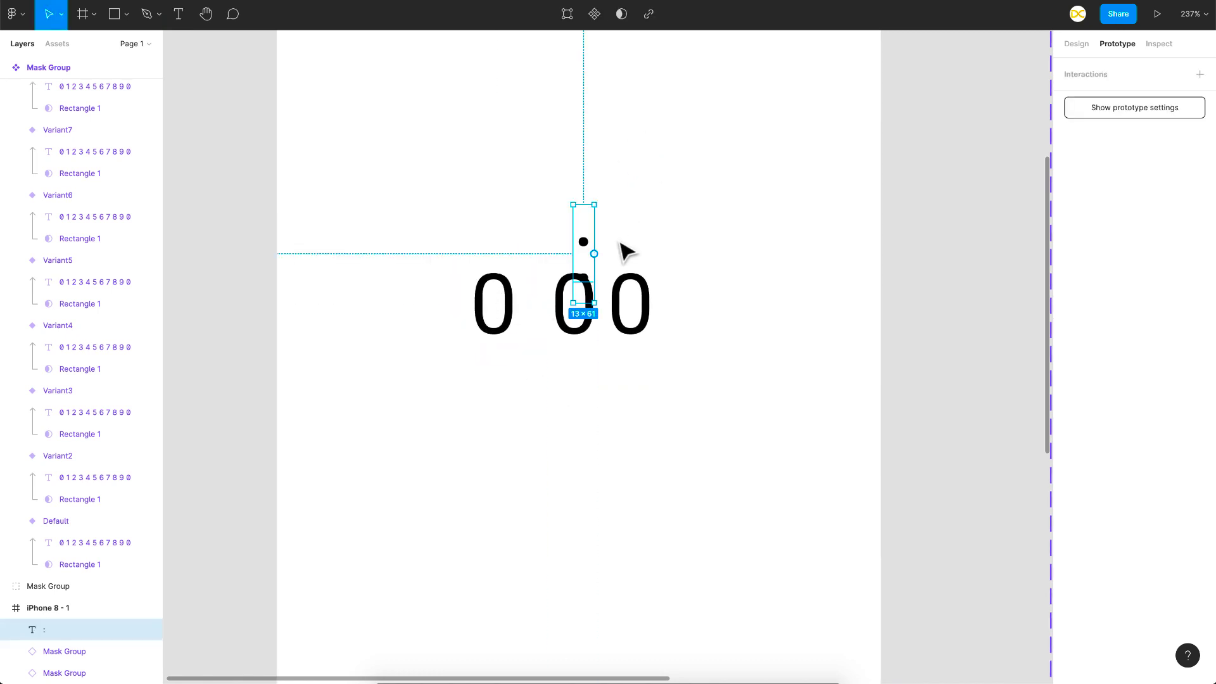
{"action": "left_click_drag", "start_coordinate": [560, 261], "coordinate": [532, 286]}
{"action": "left_click", "coordinate": [755, 244]}
Group the three digits and the colon, and move the group to about X 126, Y 279 in the frame.
{"action": "scroll", "coordinate": [755, 241], "scroll_direction": "down", "scroll_amount": 5}
{"action": "left_click_drag", "start_coordinate": [864, 221], "coordinate": [549, 347]}
{"action": "key", "text": "alt+8"}
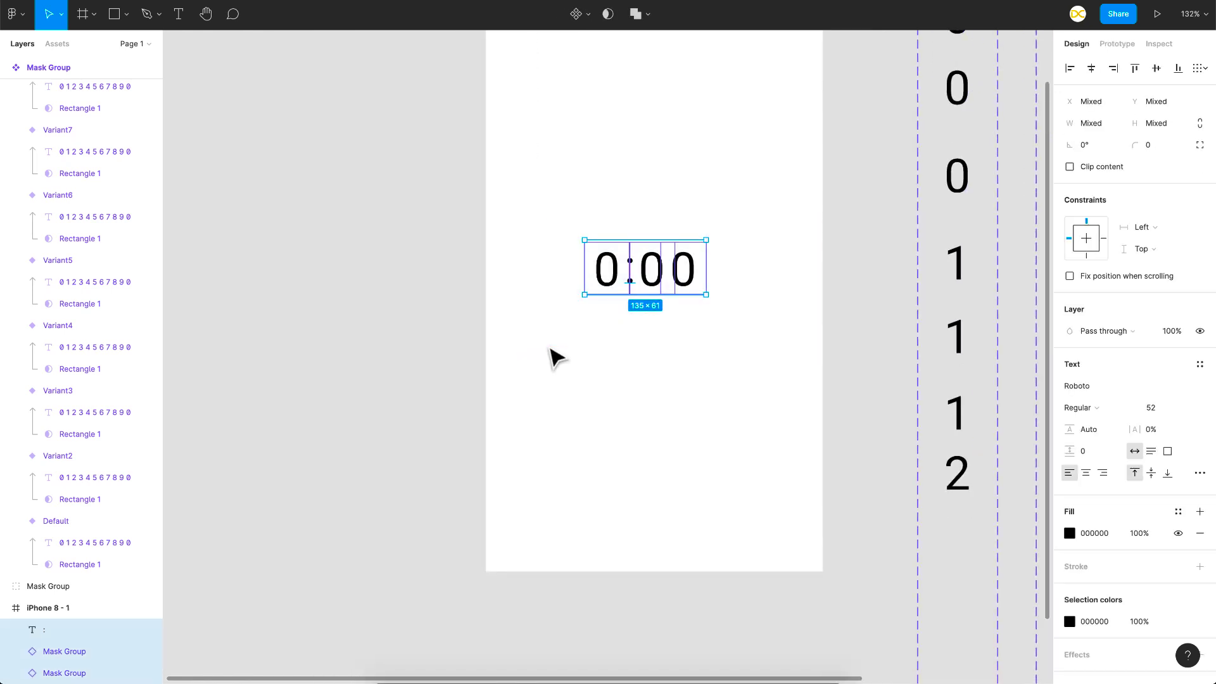
{"action": "key", "text": "ctrl+g"}
{"action": "left_click_drag", "start_coordinate": [659, 287], "coordinate": [679, 264]}
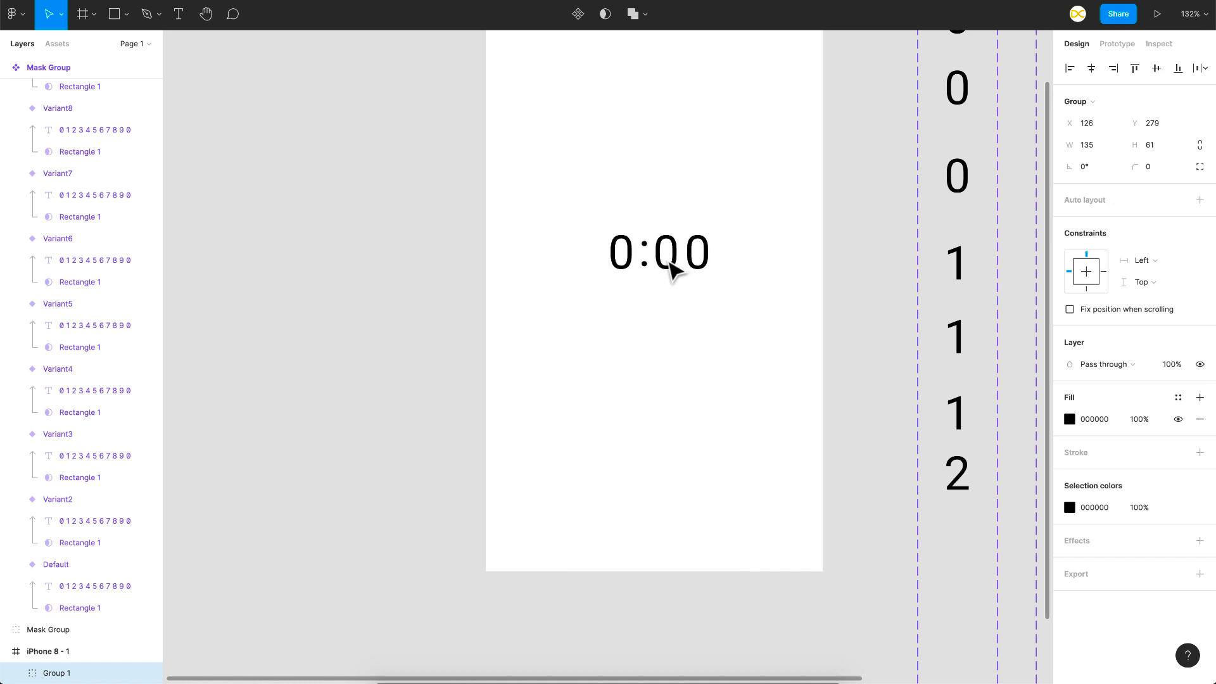
Deselect the timer group and present the prototype to preview the assembled timer.
{"action": "left_click", "coordinate": [735, 272]}
{"action": "scroll", "coordinate": [735, 273], "scroll_direction": "down", "scroll_amount": 3}
{"action": "left_click", "coordinate": [1157, 14]}
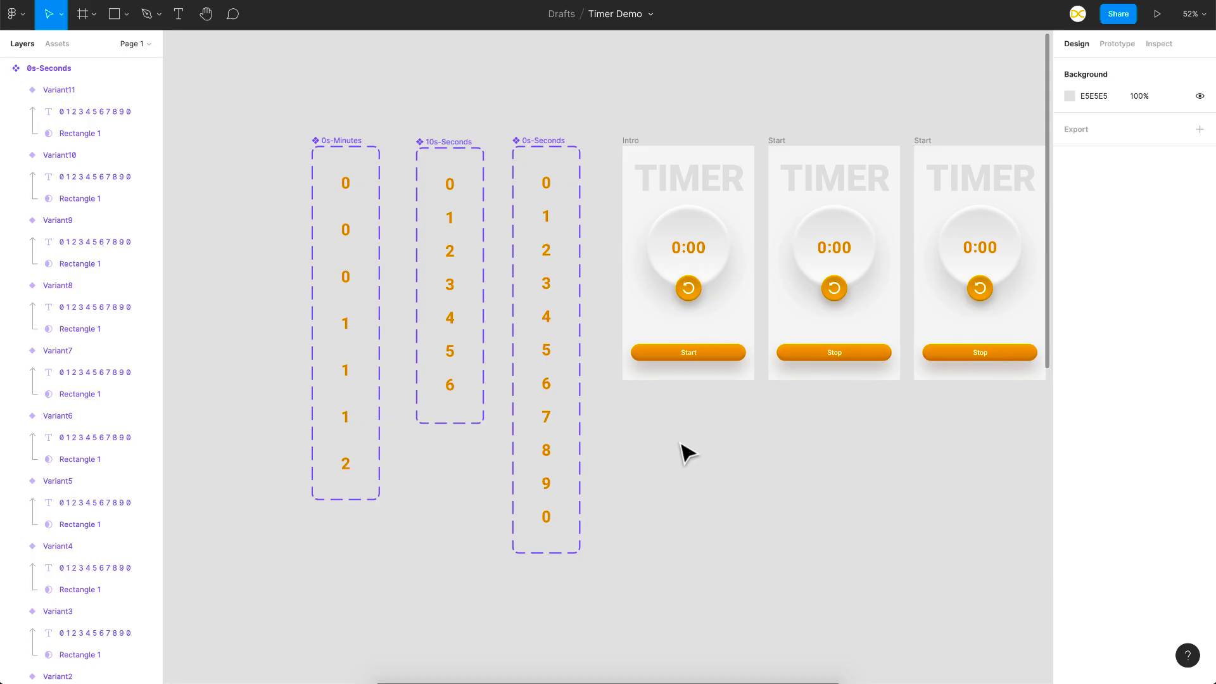
Inspect the 0s-Seconds, 10s-Seconds and 0s-Minutes instances in the middle Start frame of the Timer Demo file.
{"action": "scroll", "coordinate": [651, 317], "scroll_direction": "up", "scroll_amount": 5}
{"action": "scroll", "coordinate": [651, 317], "scroll_direction": "down", "scroll_amount": 3}
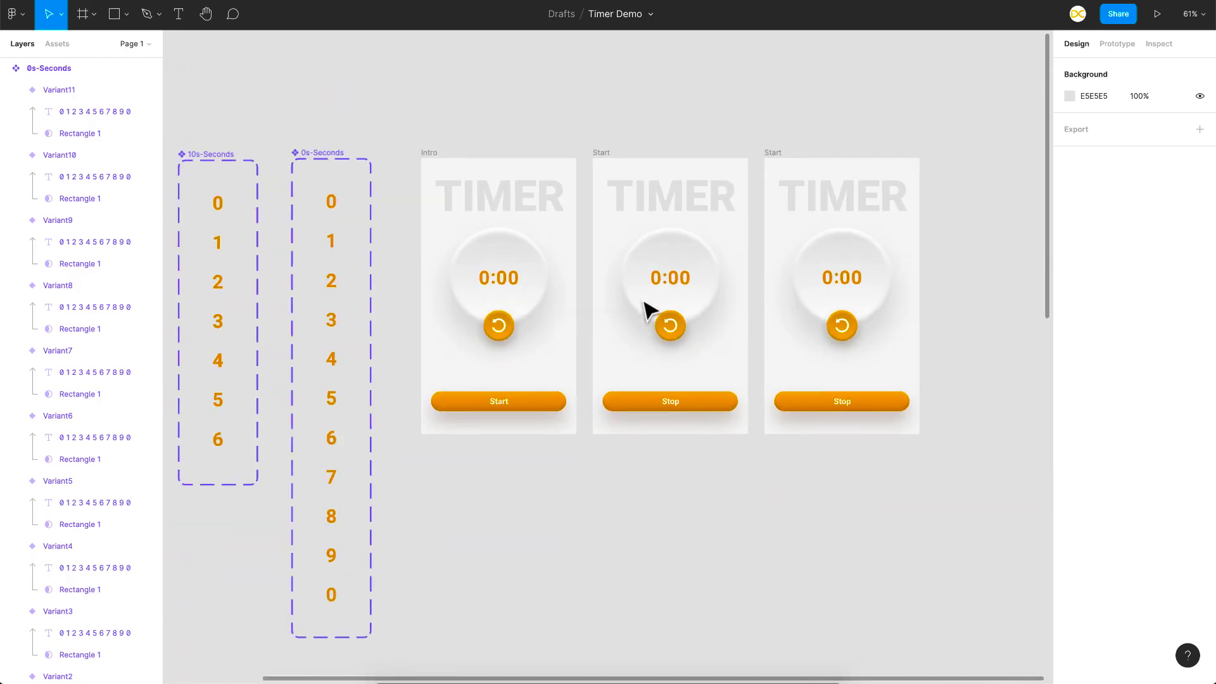
{"action": "scroll", "coordinate": [700, 288], "scroll_direction": "up", "scroll_amount": 8}
{"action": "left_click", "coordinate": [700, 289], "text": "ctrl"}
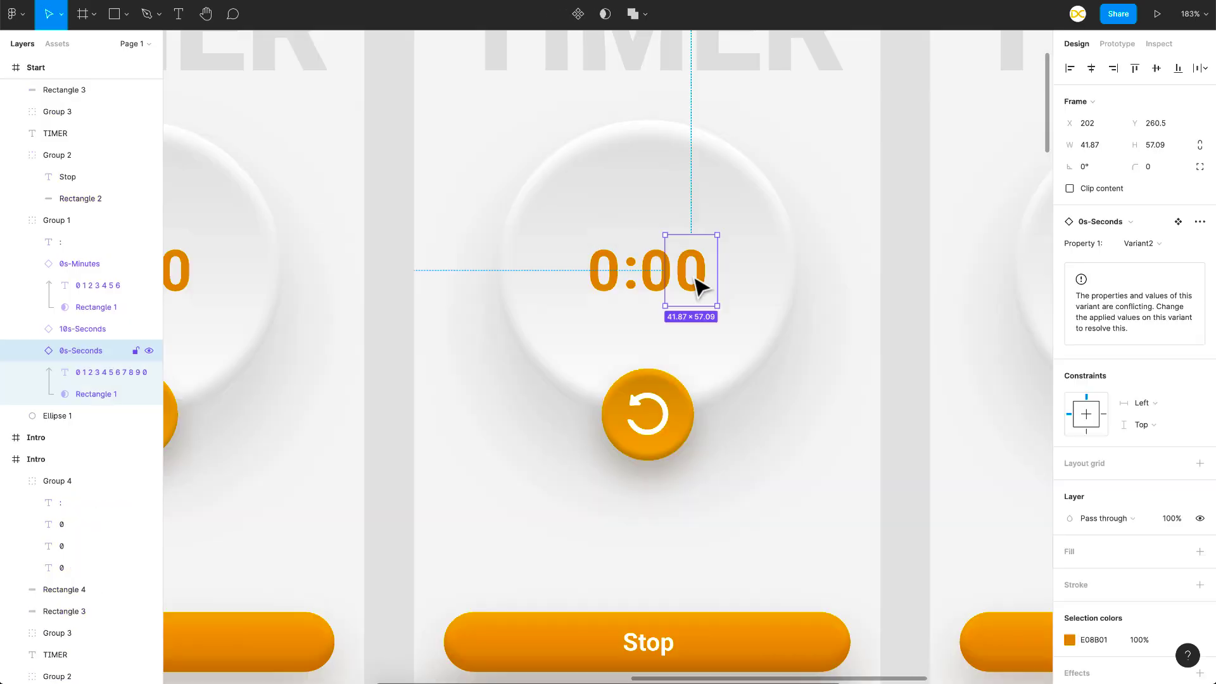
{"action": "left_click", "coordinate": [33, 351]}
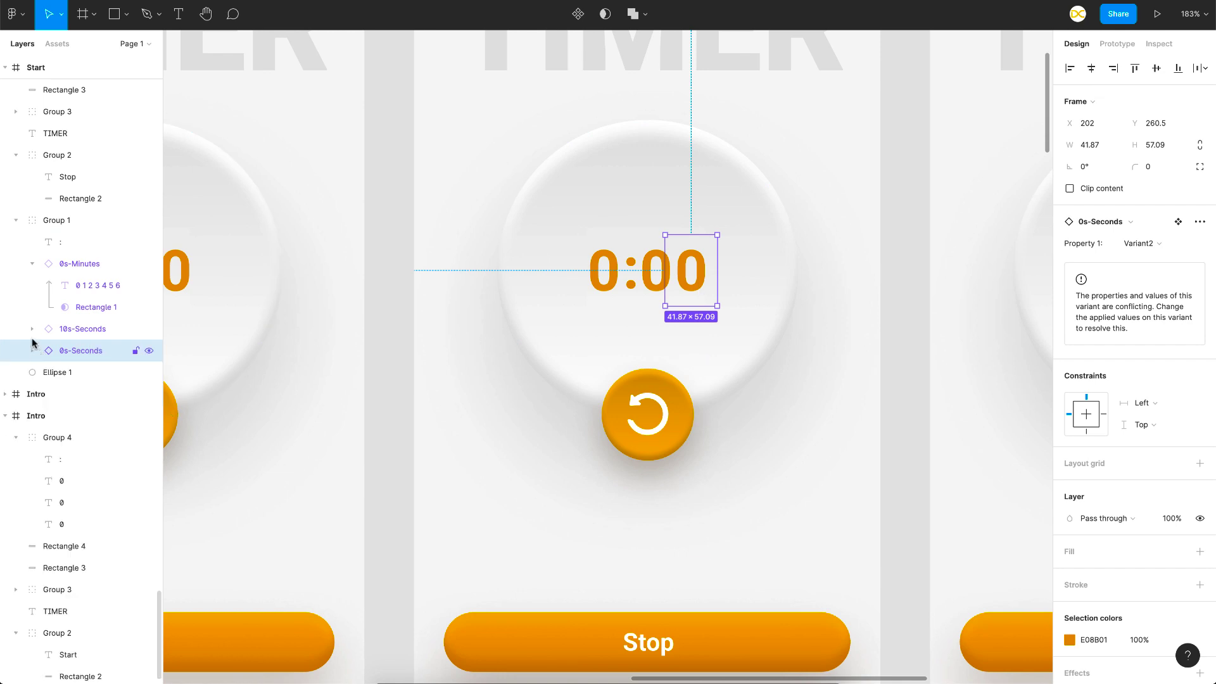
{"action": "left_click", "coordinate": [32, 263]}
{"action": "left_click", "coordinate": [80, 308]}
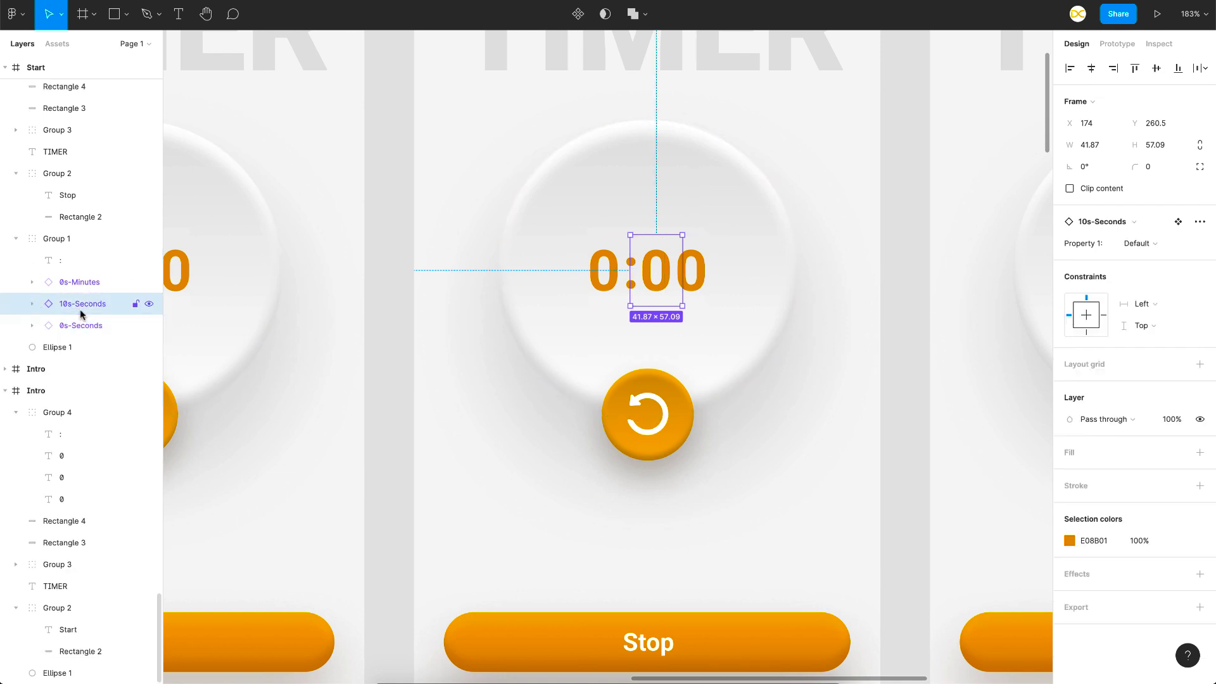
{"action": "left_click", "coordinate": [71, 282]}
{"action": "scroll", "coordinate": [658, 461], "scroll_direction": "down", "scroll_amount": 5}
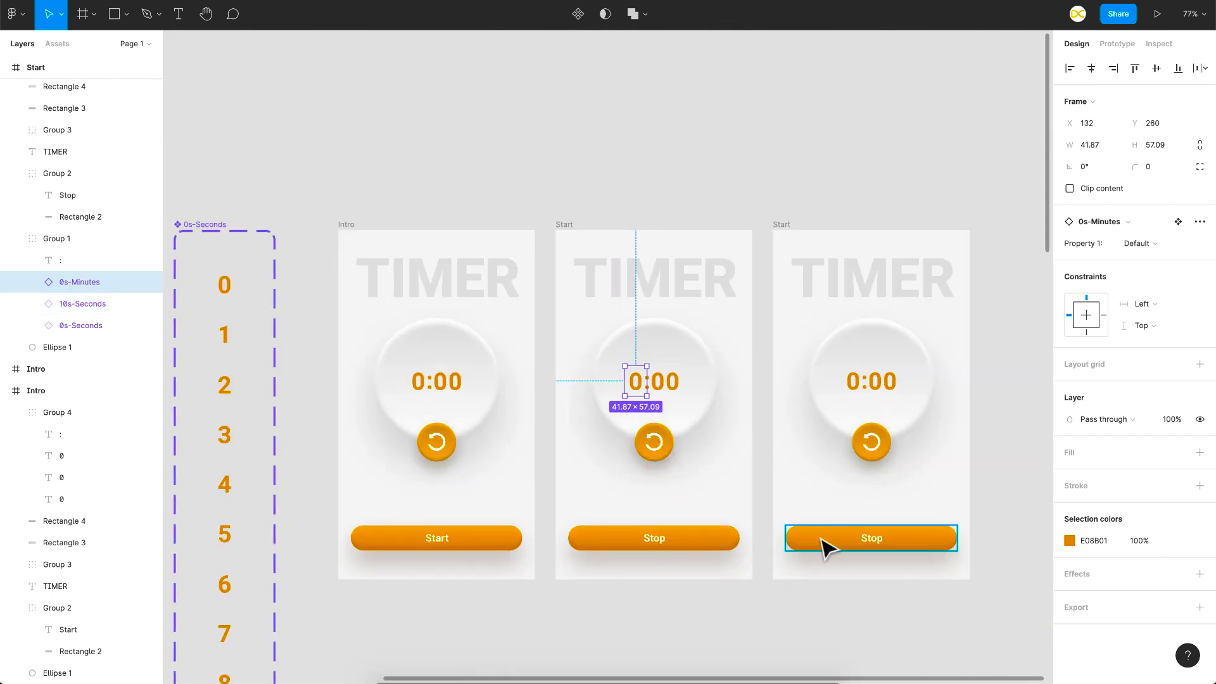
Examine the prototype interactions of the Intro frame's Start button and its separate 0 text layers.
{"action": "left_click", "coordinate": [1116, 45]}
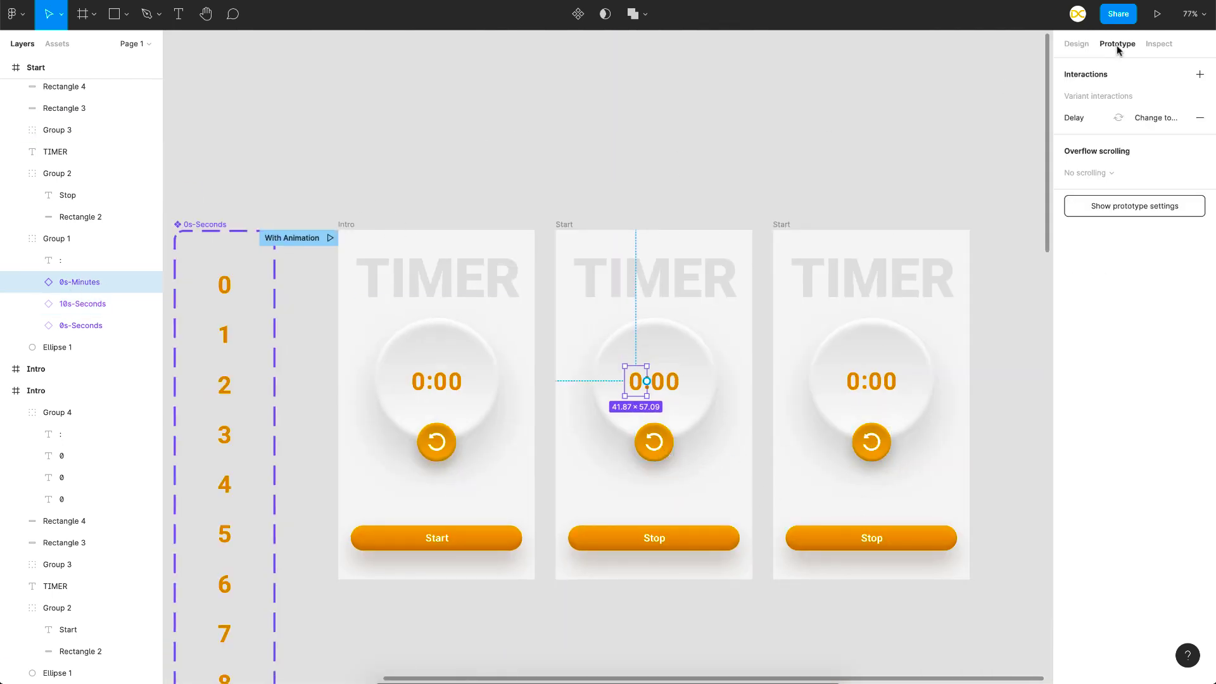
{"action": "key", "text": "Escape"}
{"action": "left_click", "coordinate": [480, 550]}
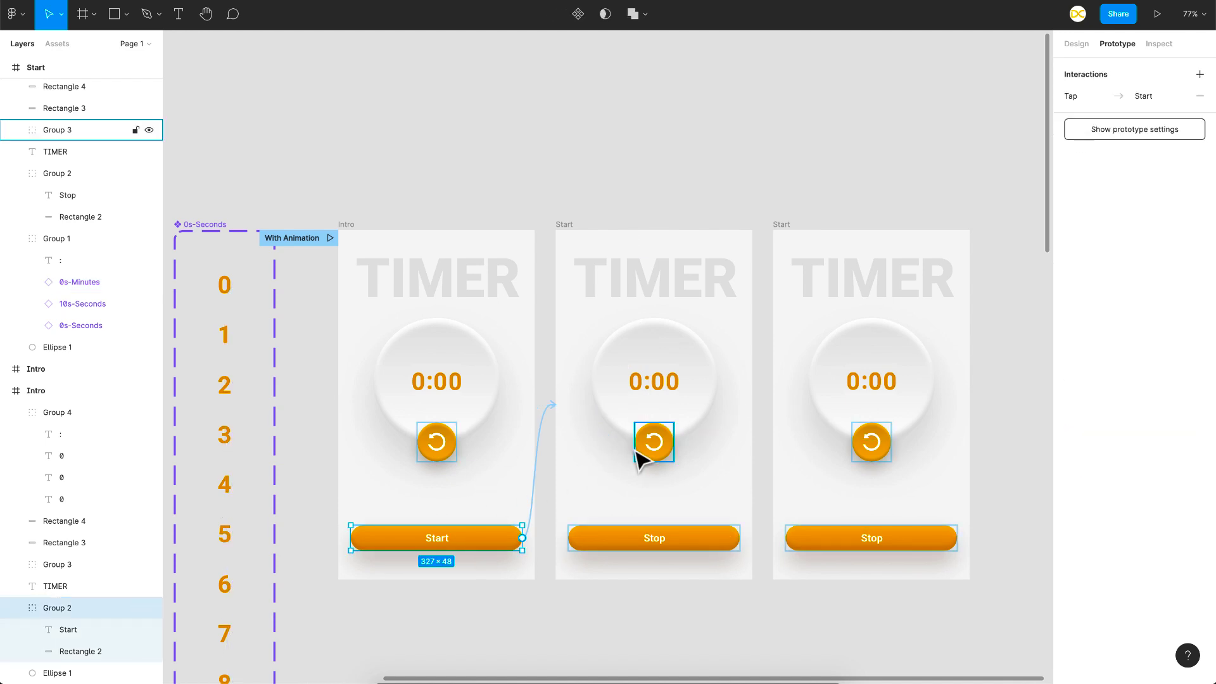
{"action": "key", "text": "Escape"}
{"action": "left_click", "coordinate": [447, 393]}
{"action": "double_click", "coordinate": [447, 393]}
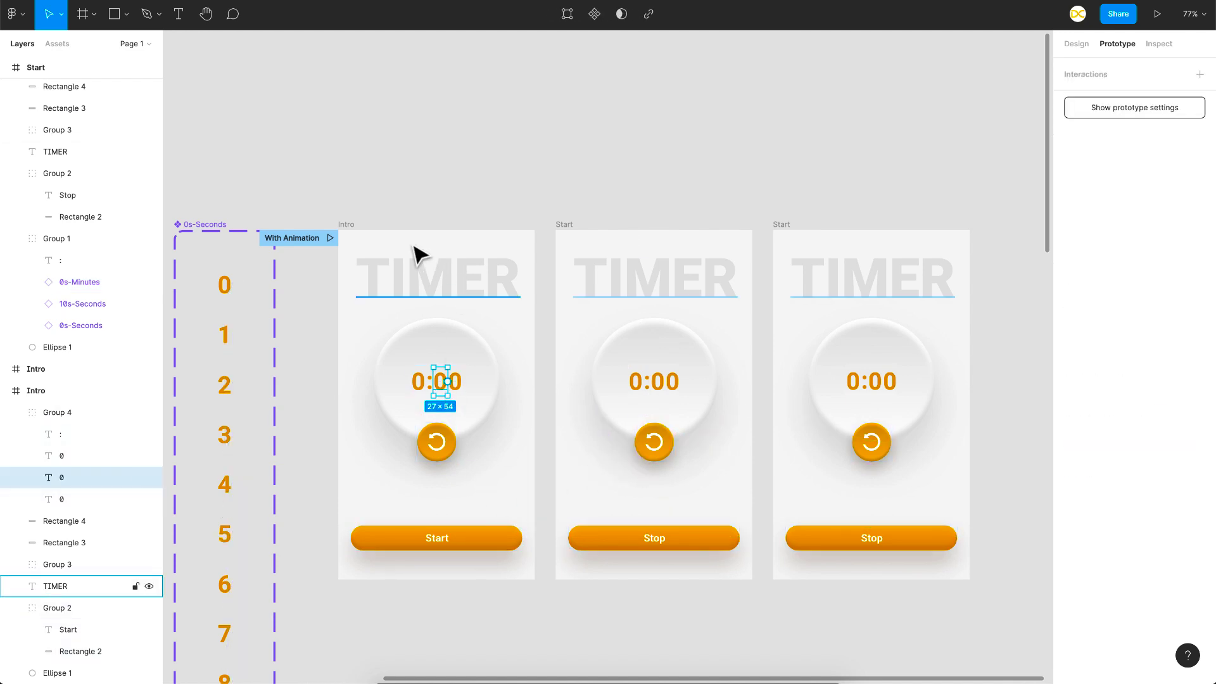
{"action": "left_click", "coordinate": [399, 209]}
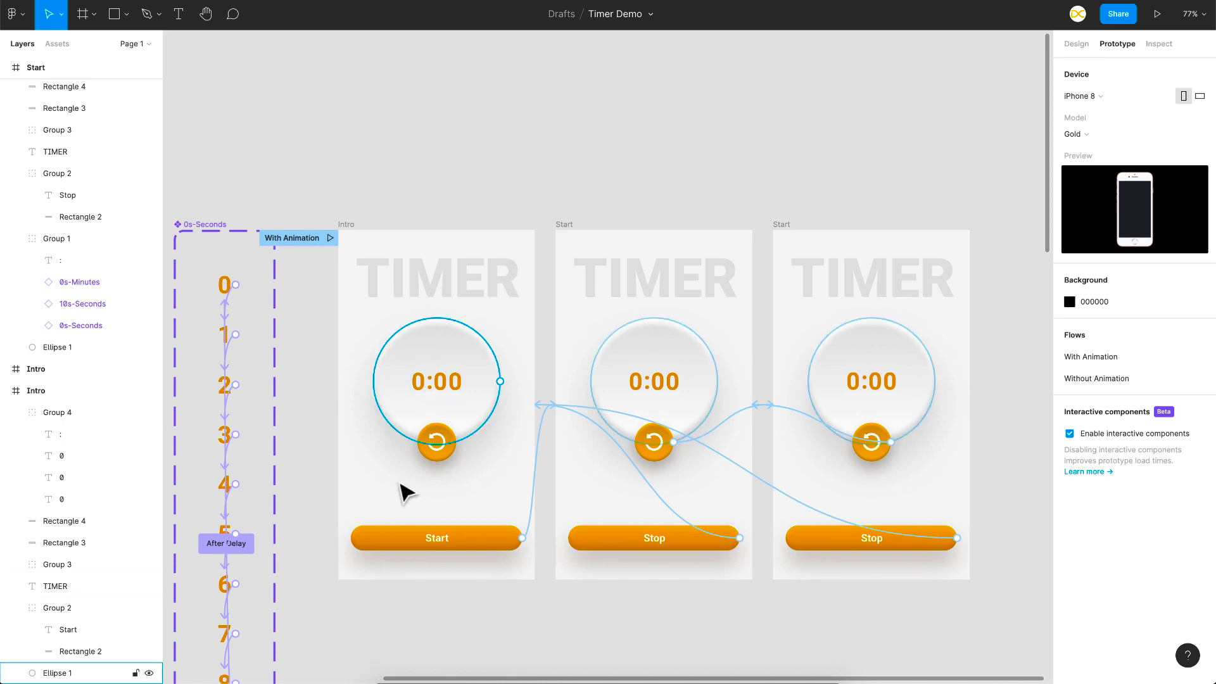
{"action": "double_click", "coordinate": [460, 399]}
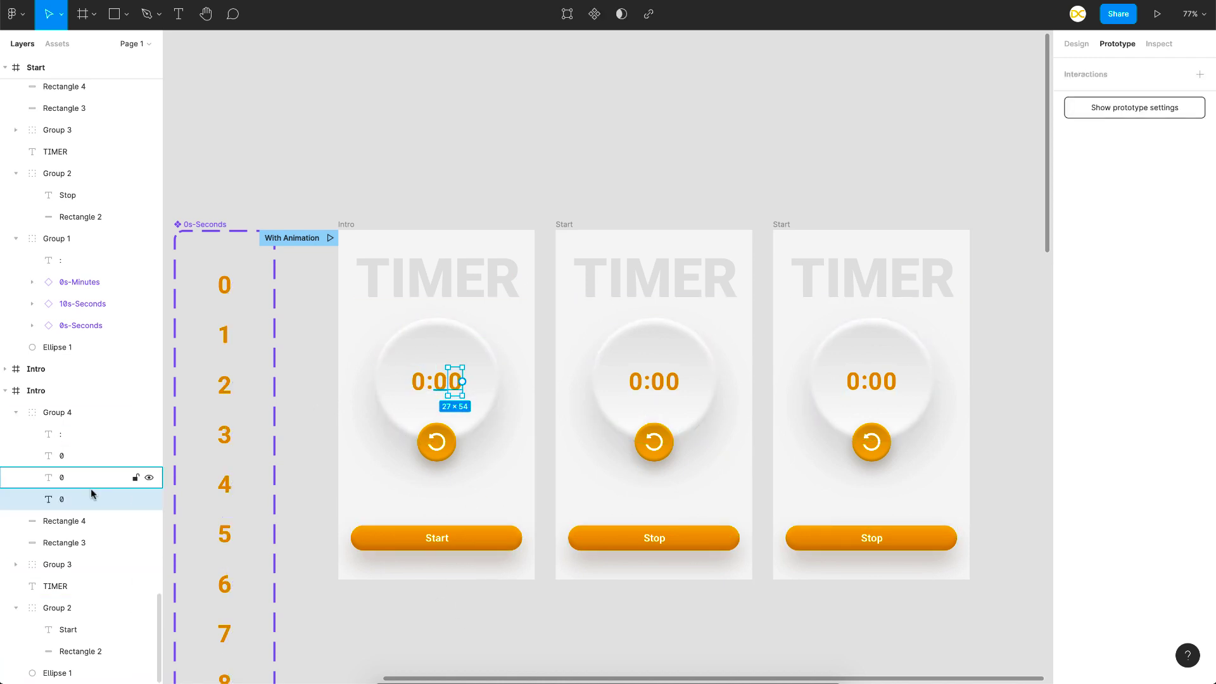
{"action": "left_click", "coordinate": [477, 543]}
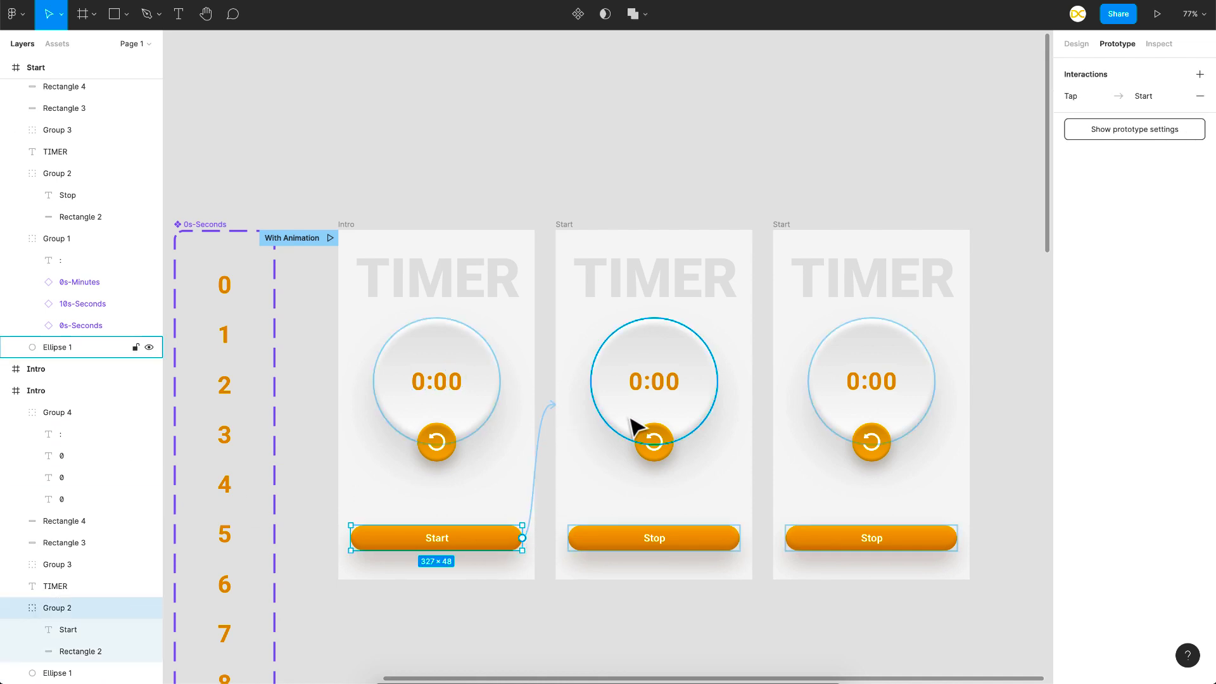
Review the connections of the middle Start frame and the last frame's Stop button, and look over the With Animation and Without Animation flows.
{"action": "left_click", "coordinate": [673, 396], "text": "ctrl"}
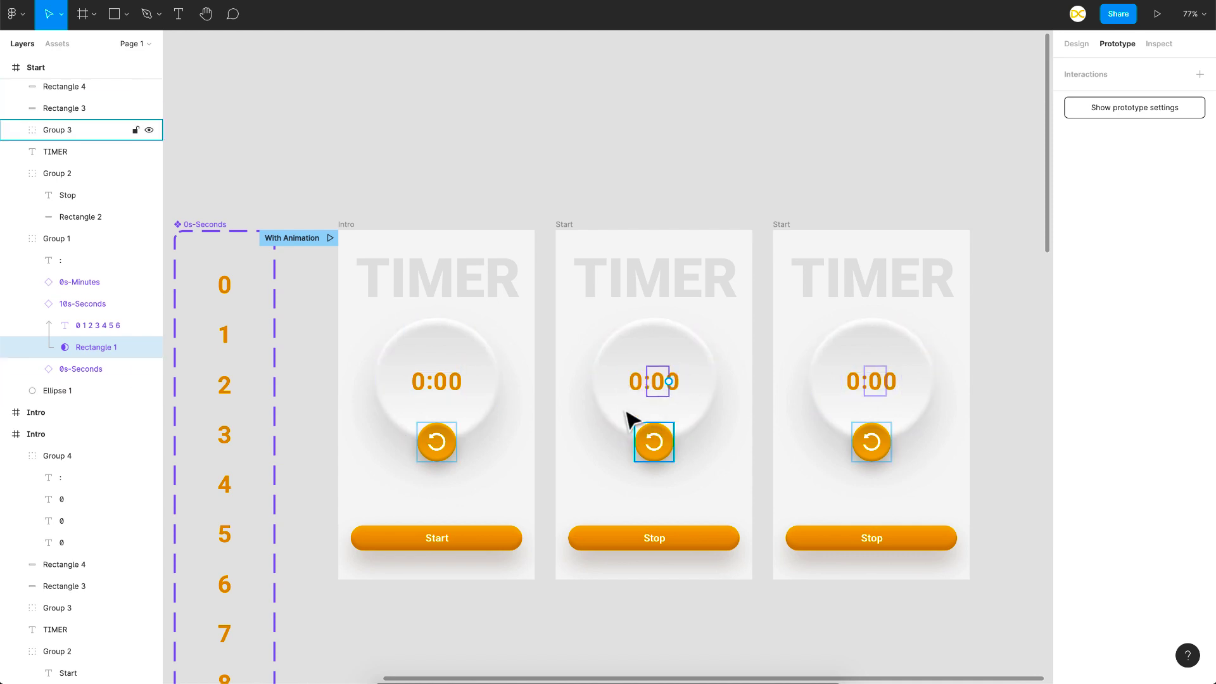
{"action": "key", "text": "Escape"}
{"action": "key", "text": "Escape"}
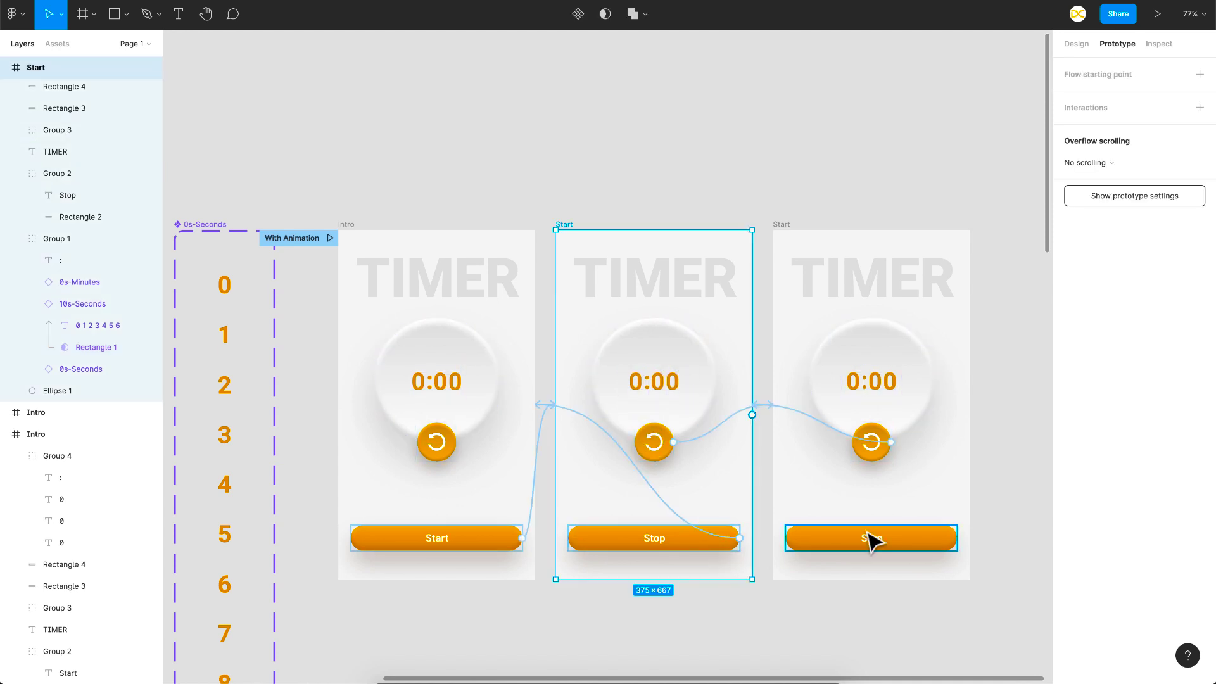
{"action": "left_click", "coordinate": [869, 541]}
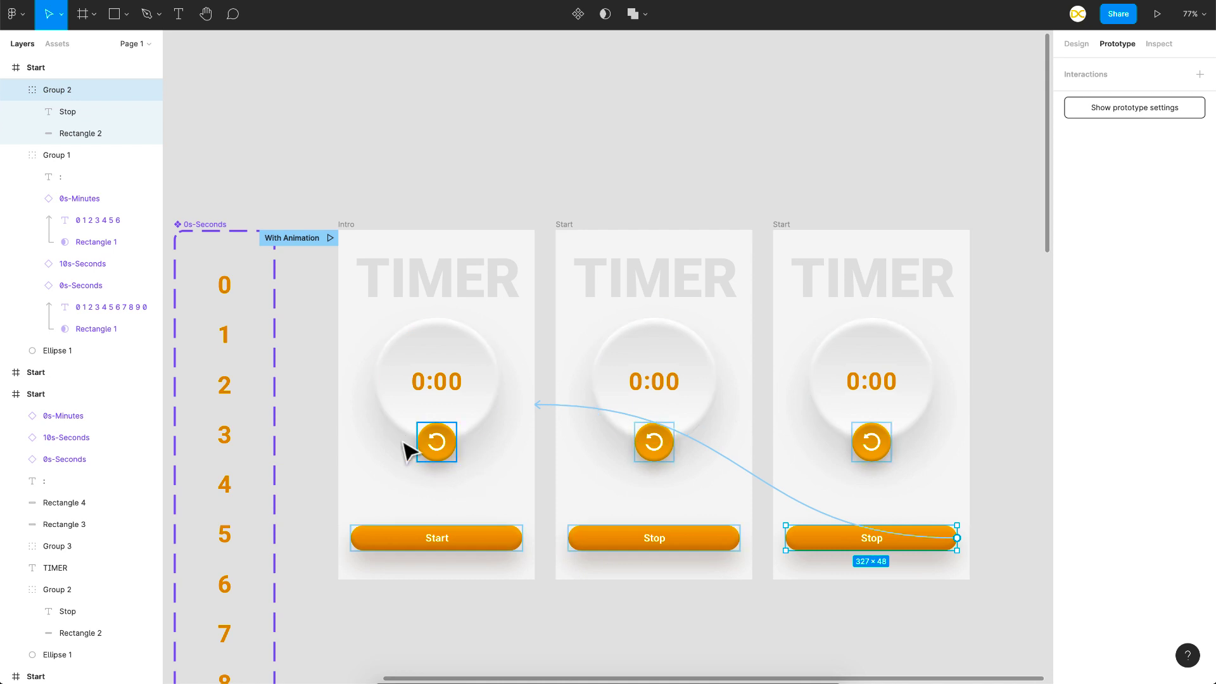
{"action": "left_click", "coordinate": [629, 575]}
{"action": "scroll", "coordinate": [629, 575], "scroll_direction": "down", "scroll_amount": 5}
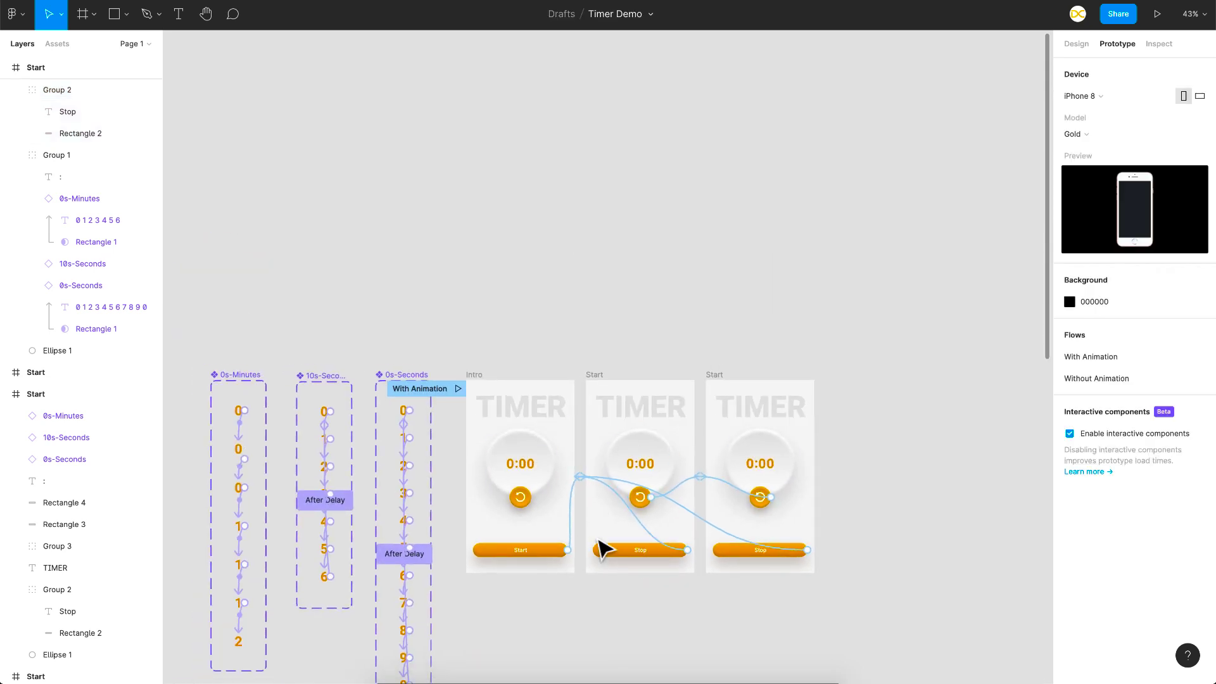
{"action": "scroll", "coordinate": [669, 298], "scroll_direction": "down", "scroll_amount": 3}
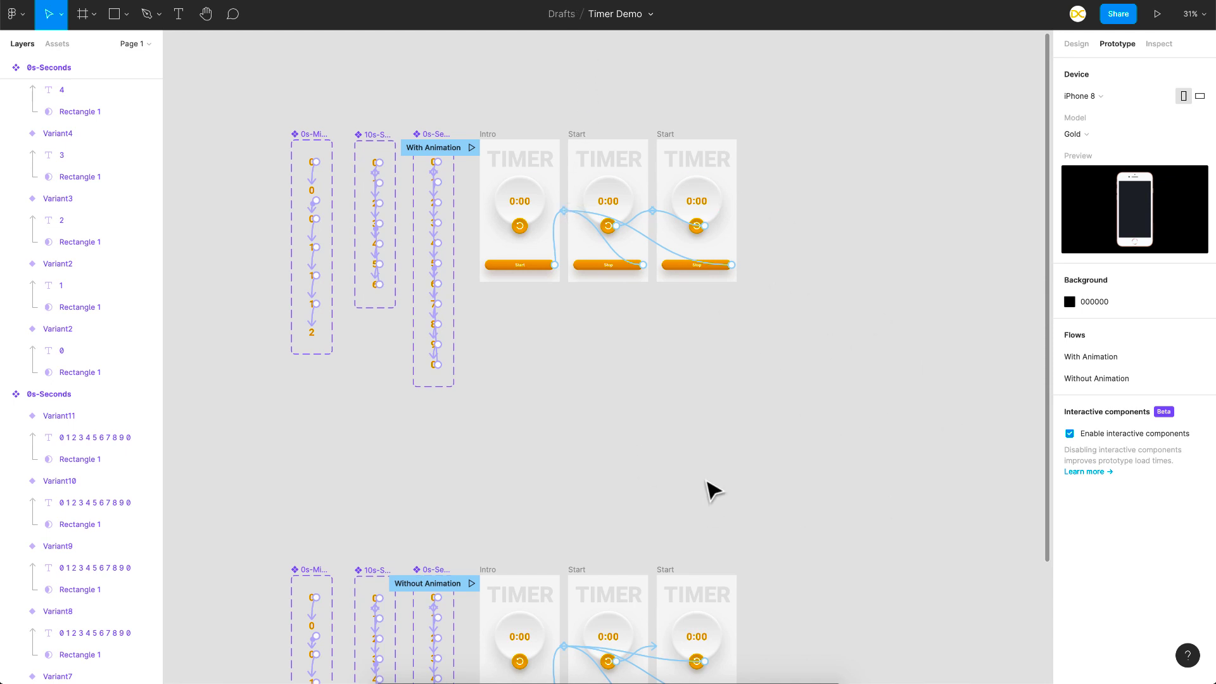
{"action": "scroll", "coordinate": [729, 342], "scroll_direction": "up", "scroll_amount": 2}
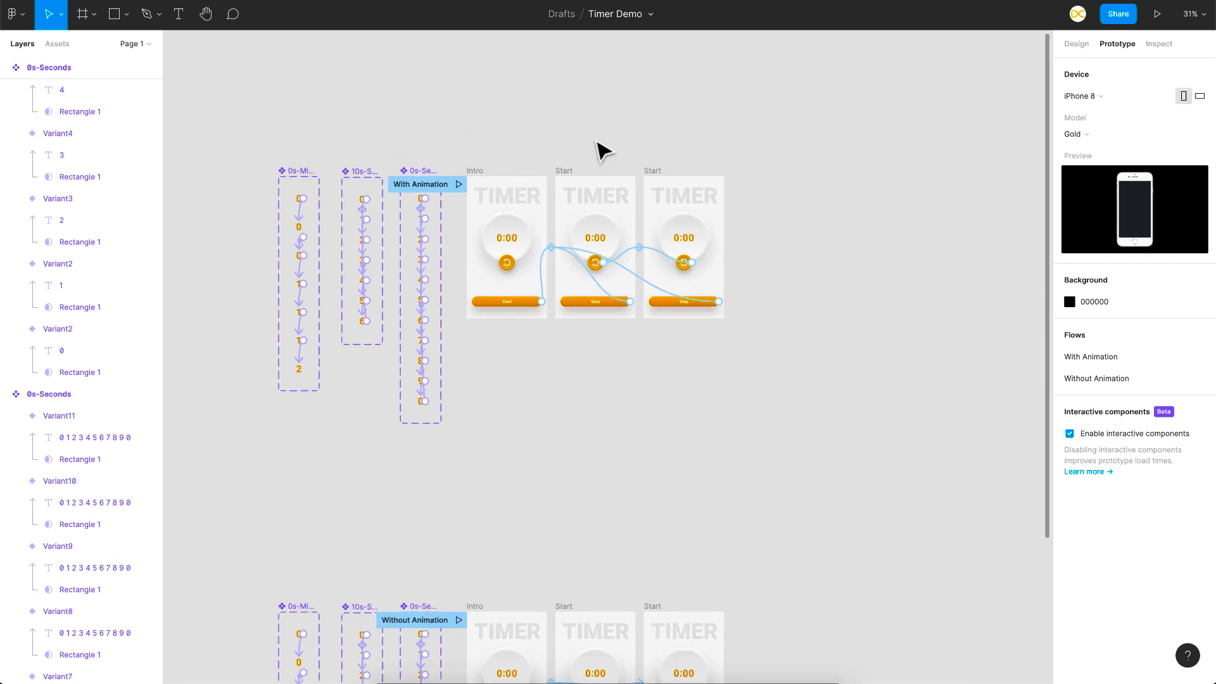
Add a "5:00" text layer above the With Animation frames.
{"action": "key", "text": "t"}
{"action": "left_click", "coordinate": [563, 125]}
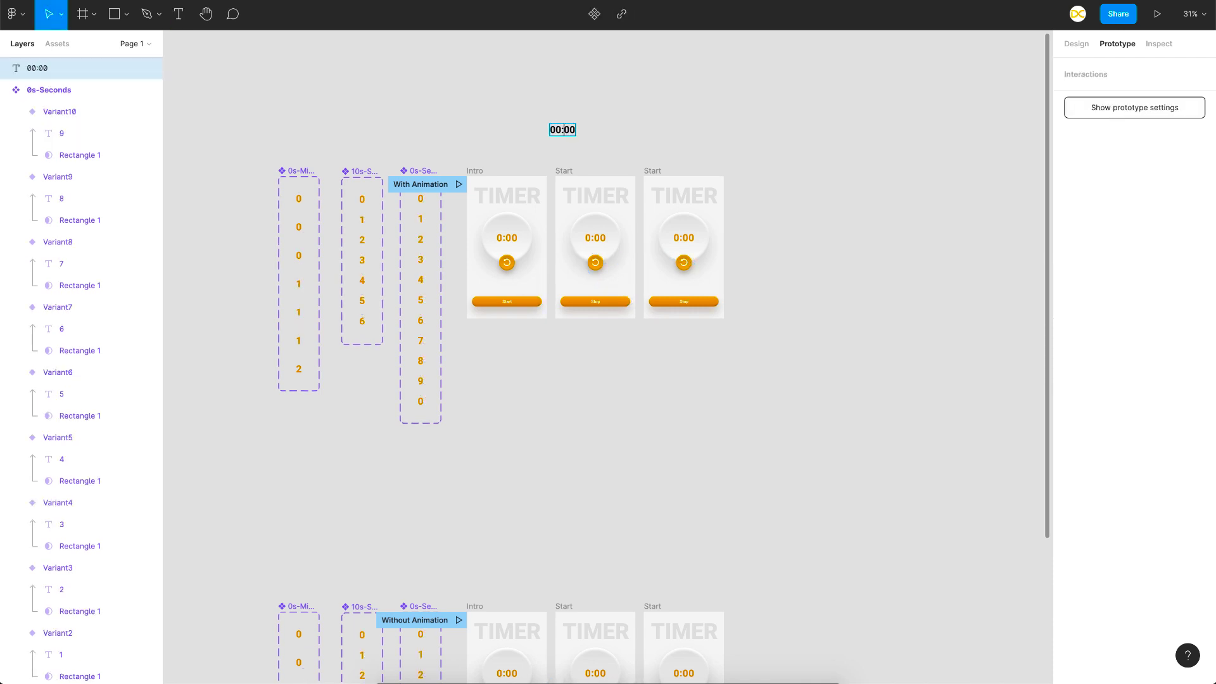
{"action": "key", "text": "Escape"}
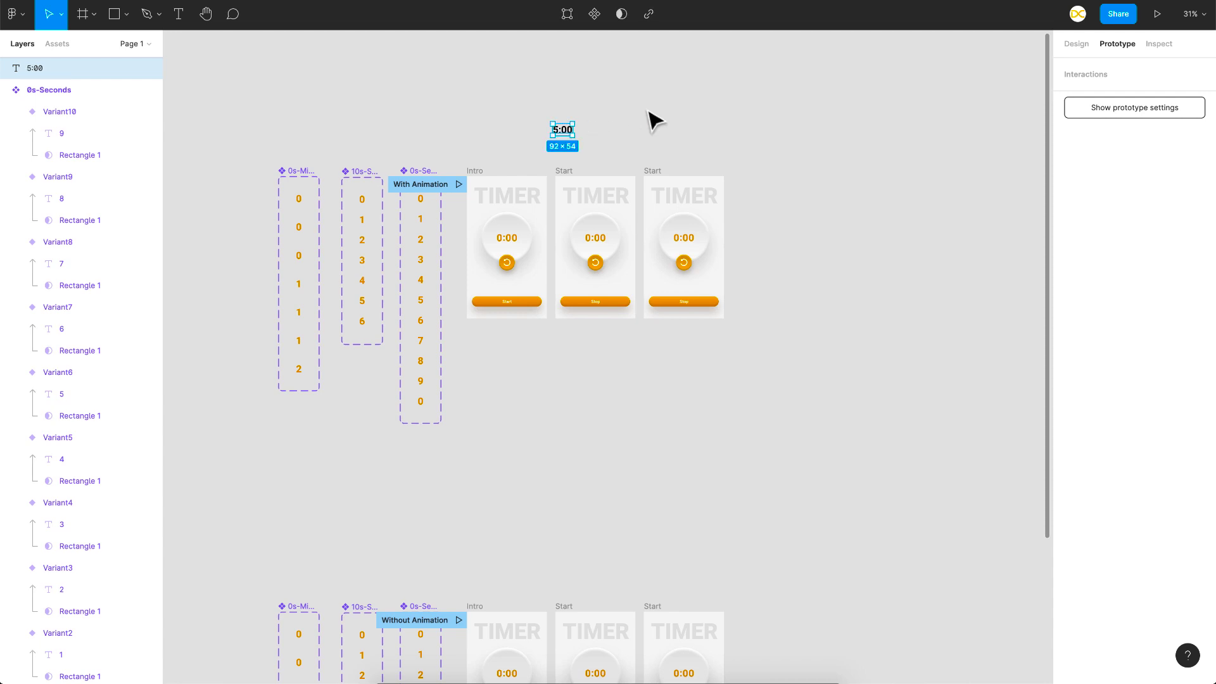
Enlarge the 5:00 text layer to a font size of 325.67.
{"action": "key", "text": "alt+8"}
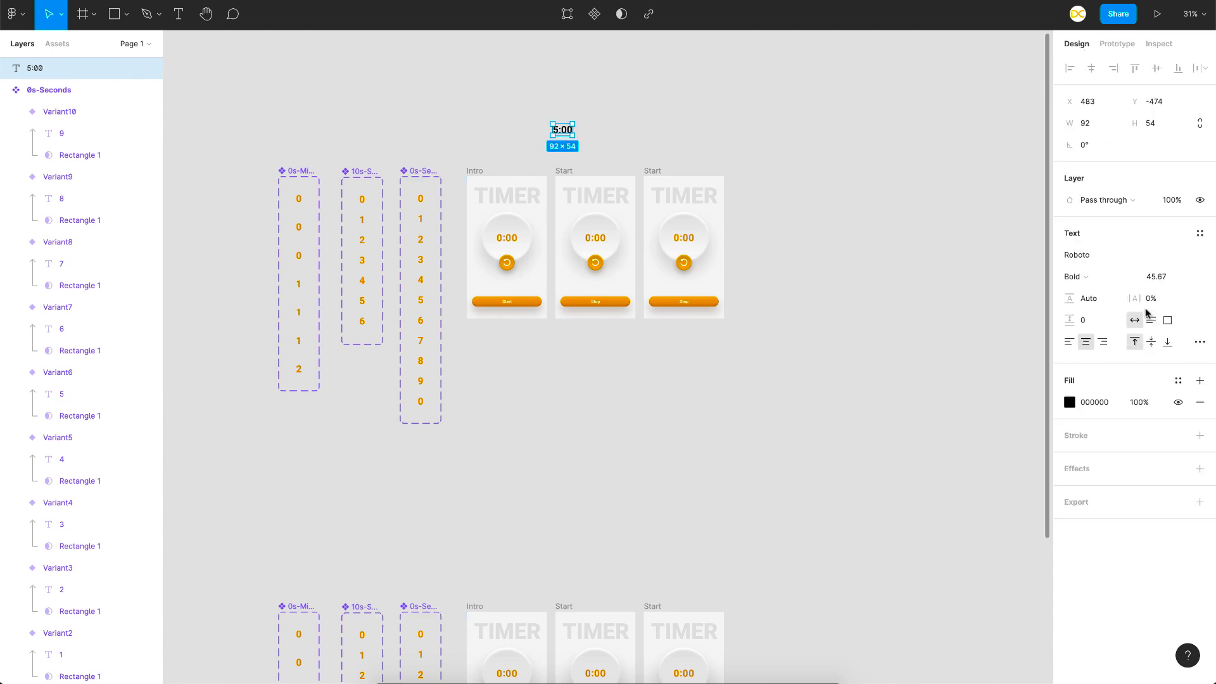
{"action": "left_click", "coordinate": [1157, 277]}
{"action": "key", "text": "shift+Up"}
{"action": "key", "text": "shift+Up"}
{"action": "key", "text": "shift+Up"}
{"action": "key", "text": "shift+Up"}
{"action": "key", "text": "shift+Up"}
{"action": "key", "text": "shift+Up"}
{"action": "key", "text": "shift+Up"}
{"action": "key", "text": "shift+Up"}
{"action": "key", "text": "shift+Up"}
{"action": "key", "text": "shift+Up"}
{"action": "key", "text": "shift+Up"}
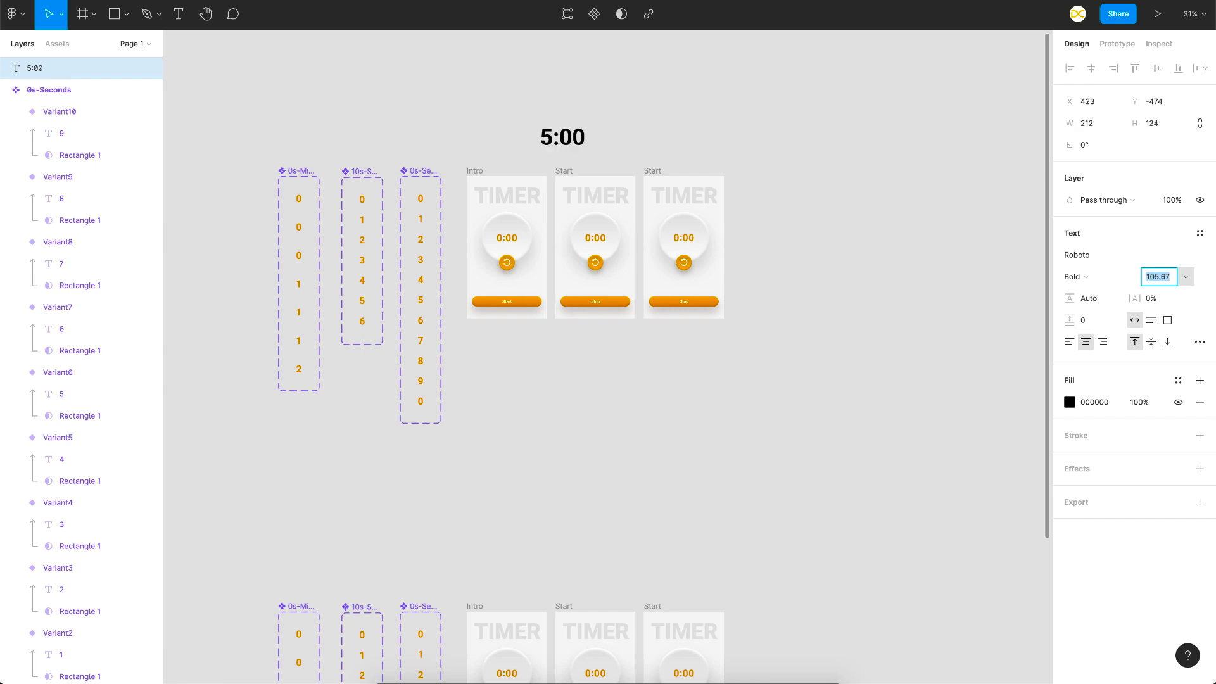
{"action": "key", "text": "shift+Up"}
{"action": "key", "text": "shift+Up"}
{"action": "key", "text": "shift+Up"}
{"action": "key", "text": "shift+Up"}
{"action": "key", "text": "shift+Up"}
{"action": "key", "text": "shift+Up"}
{"action": "key", "text": "shift+Up"}
{"action": "key", "text": "shift+Up"}
{"action": "key", "text": "shift+Up"}
{"action": "key", "text": "shift+Up"}
{"action": "key", "text": "shift+Up"}
{"action": "key", "text": "shift+Up"}
{"action": "key", "text": "shift+Up"}
{"action": "key", "text": "shift+Up"}
{"action": "key", "text": "shift+Up"}
{"action": "key", "text": "shift+Up"}
{"action": "key", "text": "shift+Up"}
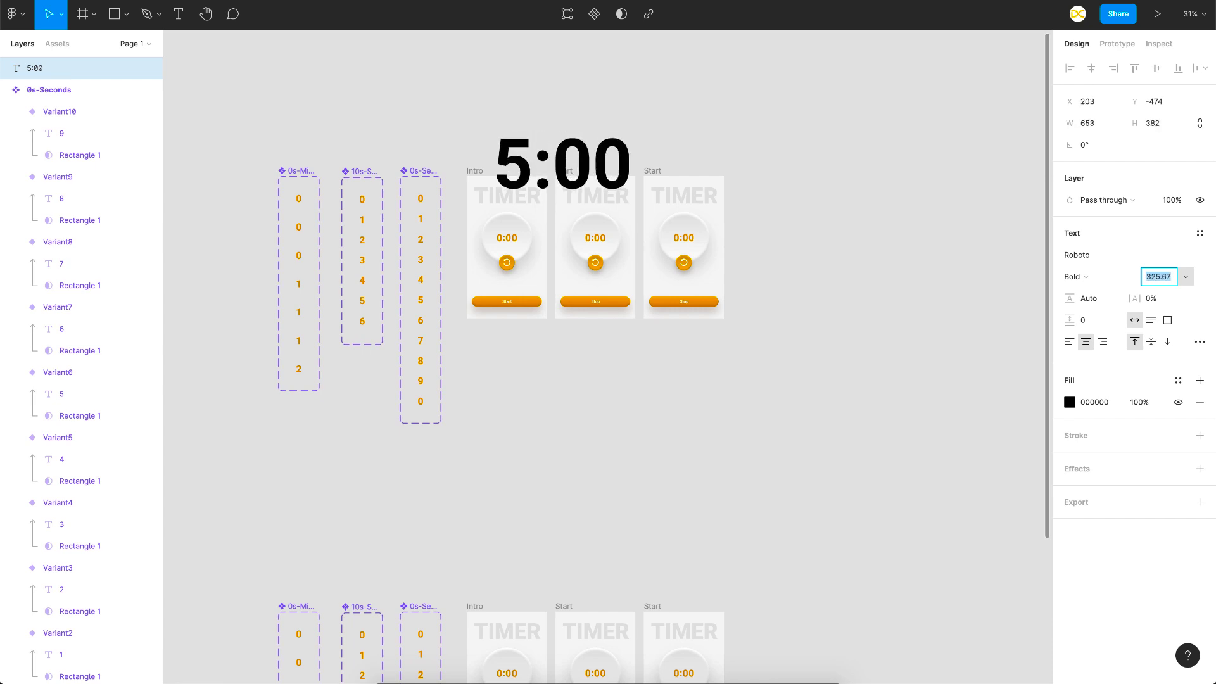
Move the 5:00 text to X 80, Y -1060, clear of the frames below it.
{"action": "scroll", "coordinate": [611, 235], "scroll_direction": "up", "scroll_amount": 3}
{"action": "left_click_drag", "start_coordinate": [614, 190], "coordinate": [578, 216]}
{"action": "left_click", "coordinate": [679, 234]}
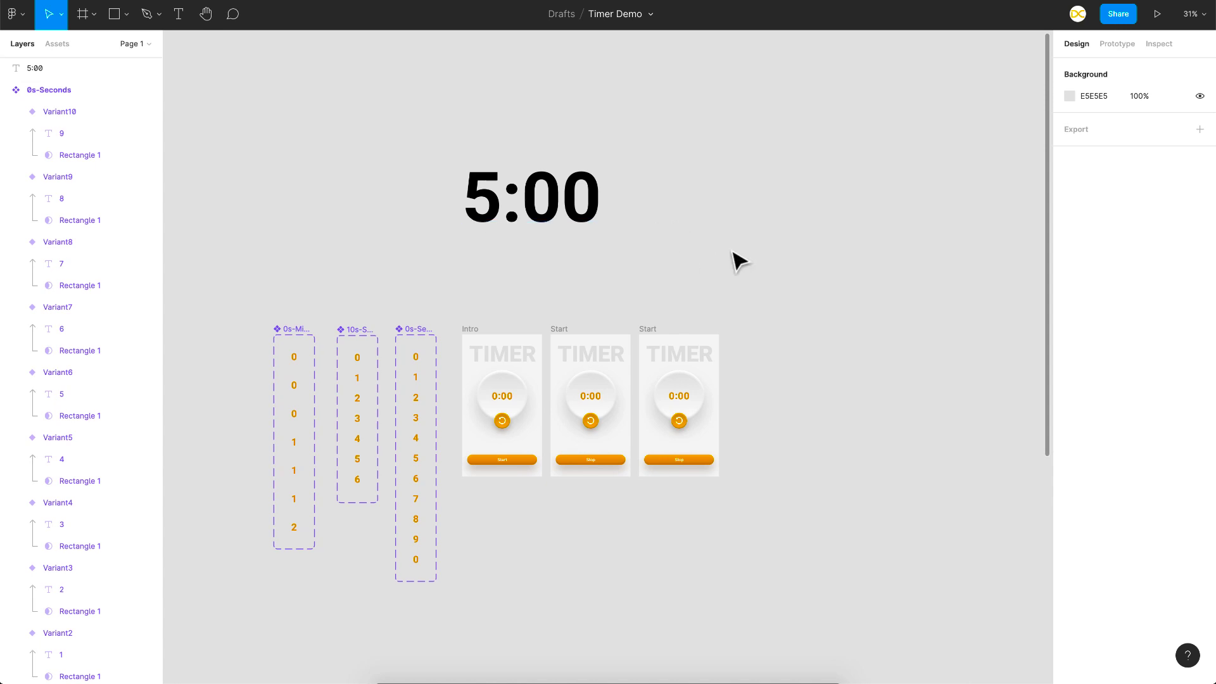
Run the Timer plugin, place its window beside the 5:00 text, and start the countdown on that text layer.
{"action": "right_click", "coordinate": [713, 197]}
{"action": "mouse_move", "coordinate": [771, 242]}
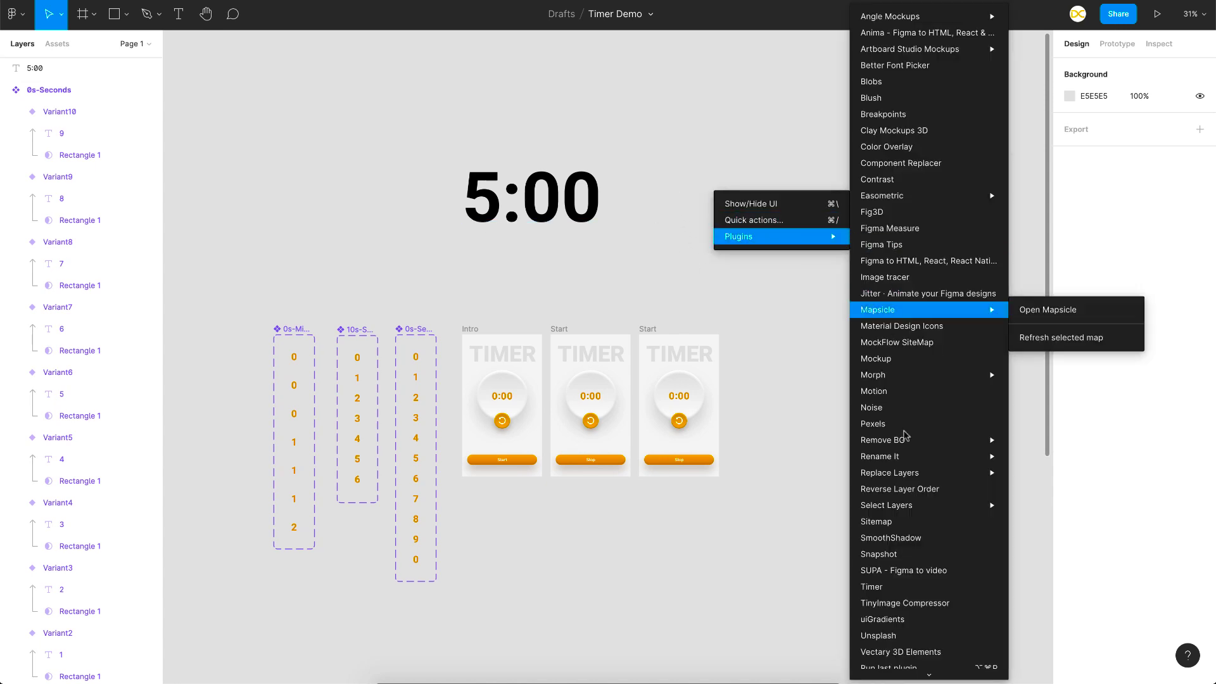
{"action": "left_click", "coordinate": [898, 588]}
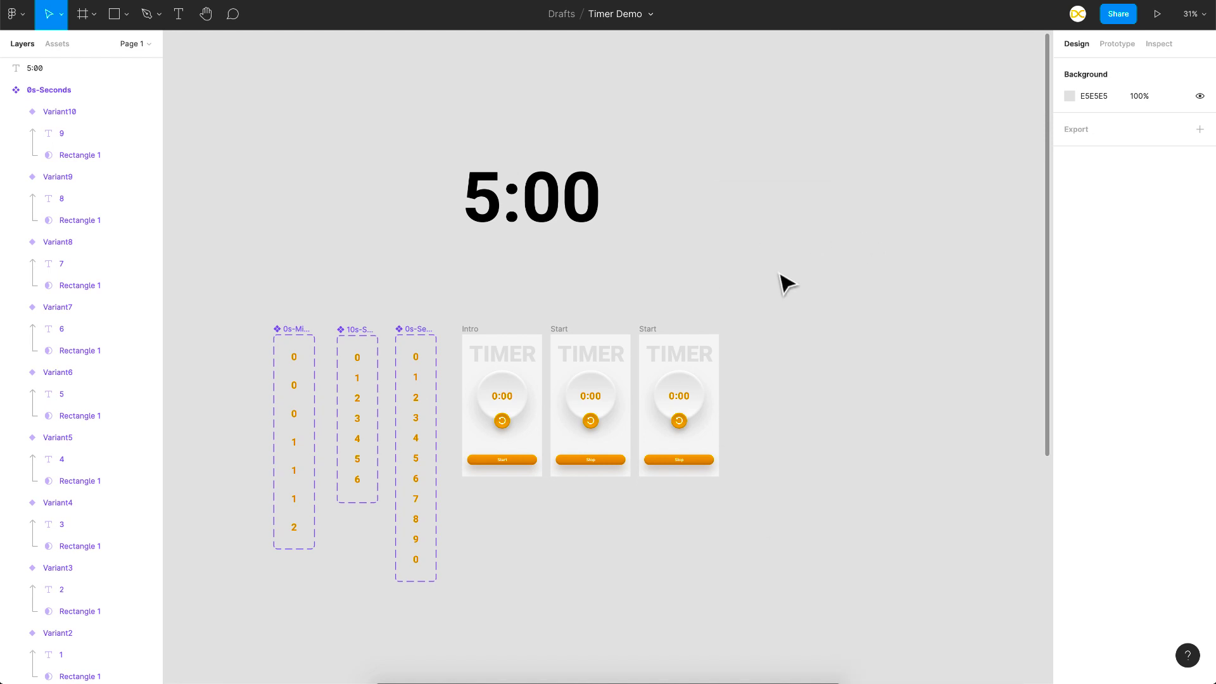
{"action": "left_click_drag", "start_coordinate": [782, 390], "coordinate": [787, 154]}
{"action": "left_click", "coordinate": [494, 211]}
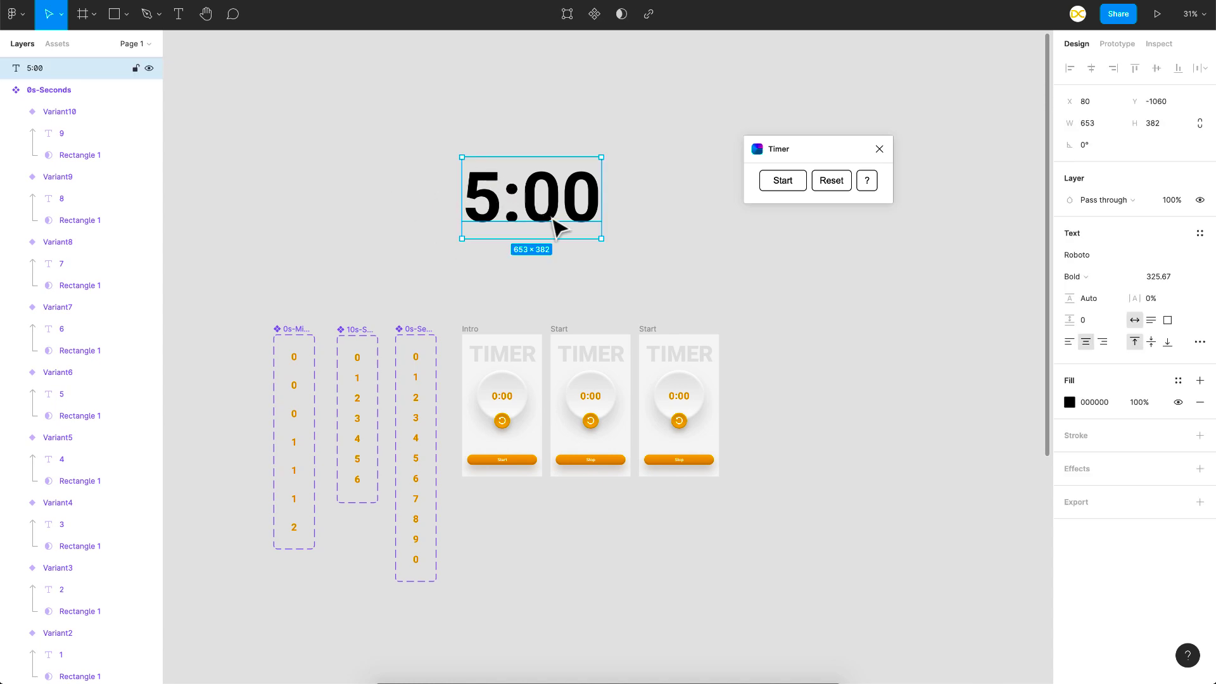
{"action": "left_click", "coordinate": [791, 182]}
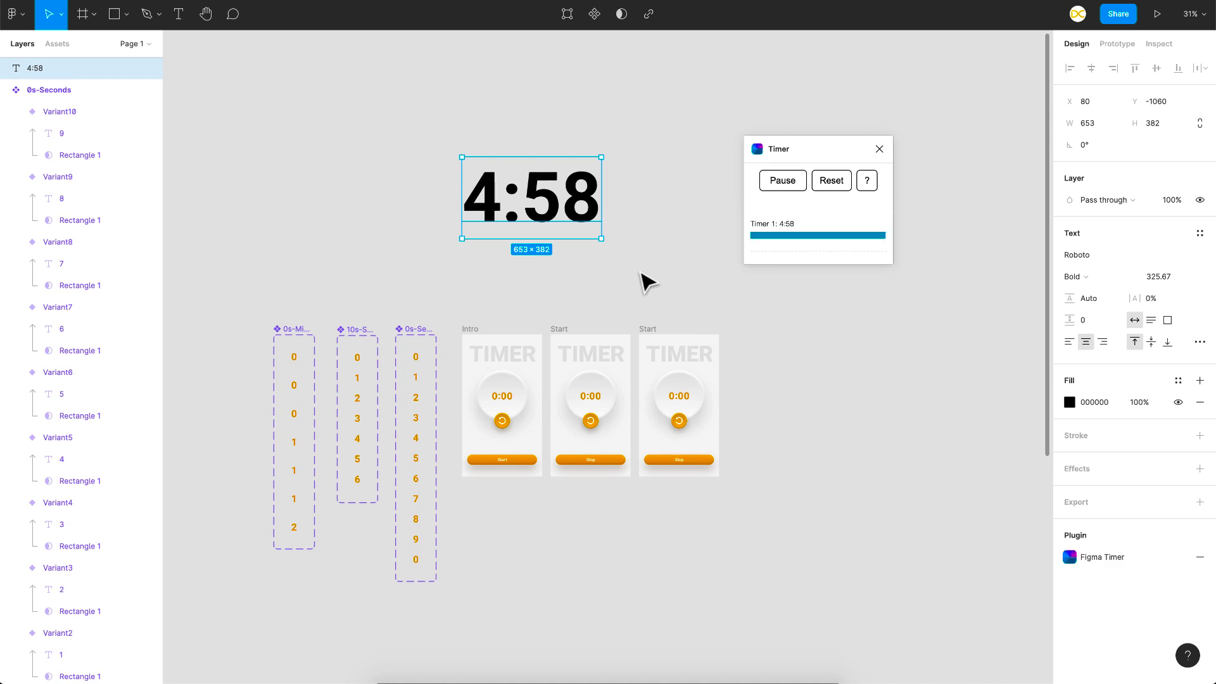
Check the running countdown text together with both sets of timer components and frames.
{"action": "left_click", "coordinate": [659, 282]}
{"action": "scroll", "coordinate": [659, 283], "scroll_direction": "down", "scroll_amount": 5}
{"action": "scroll", "coordinate": [662, 284], "scroll_direction": "right", "scroll_amount": 5}
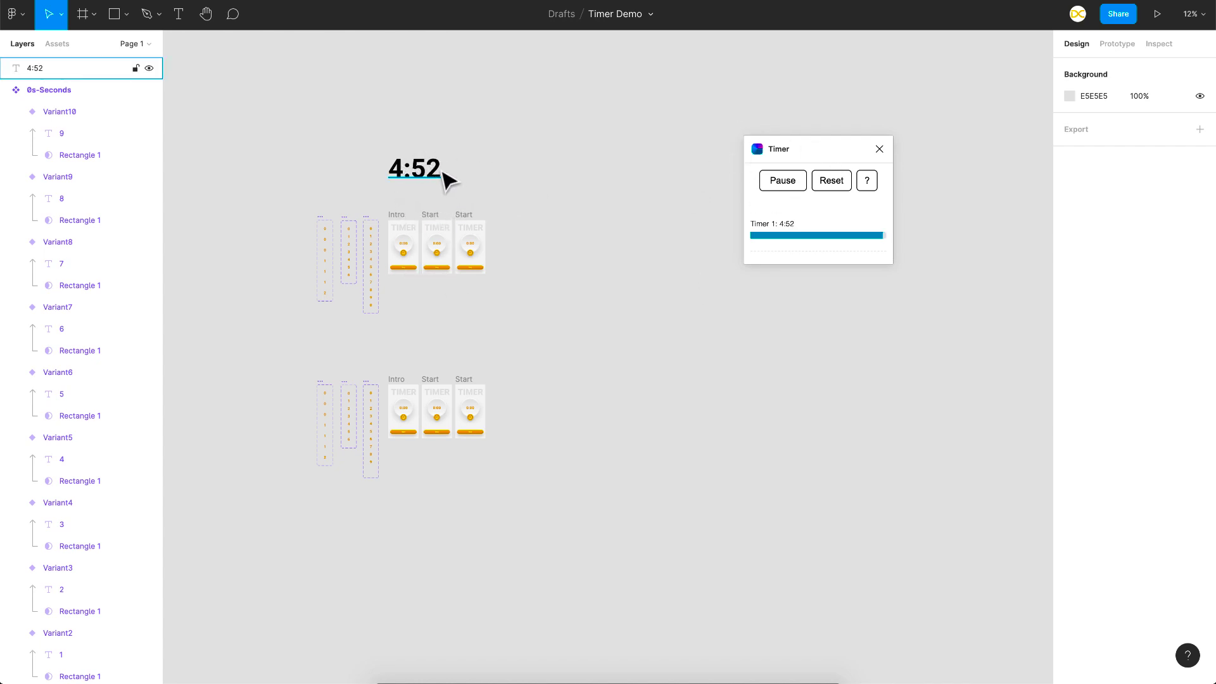
{"action": "scroll", "coordinate": [487, 253], "scroll_direction": "down", "scroll_amount": 3}
{"action": "scroll", "coordinate": [665, 280], "scroll_direction": "left", "scroll_amount": 5}
{"action": "scroll", "coordinate": [602, 272], "scroll_direction": "right", "scroll_amount": 3}
{"action": "scroll", "coordinate": [546, 273], "scroll_direction": "up", "scroll_amount": 5}
{"action": "scroll", "coordinate": [548, 272], "scroll_direction": "down", "scroll_amount": 2}
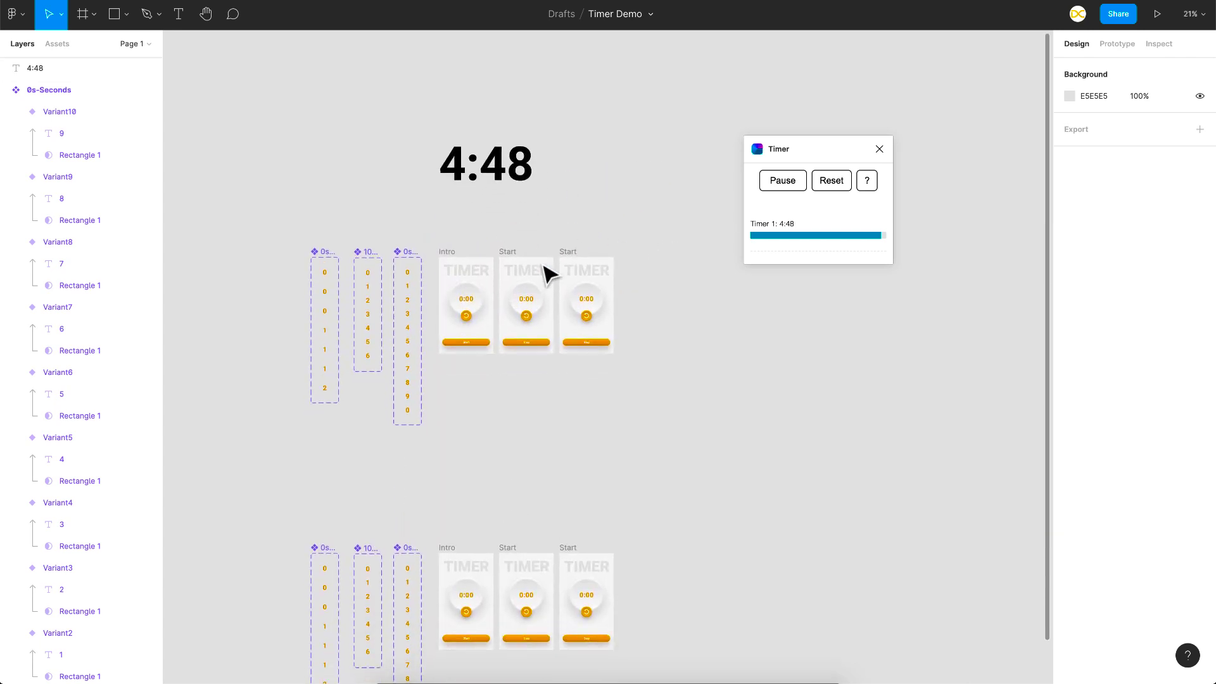